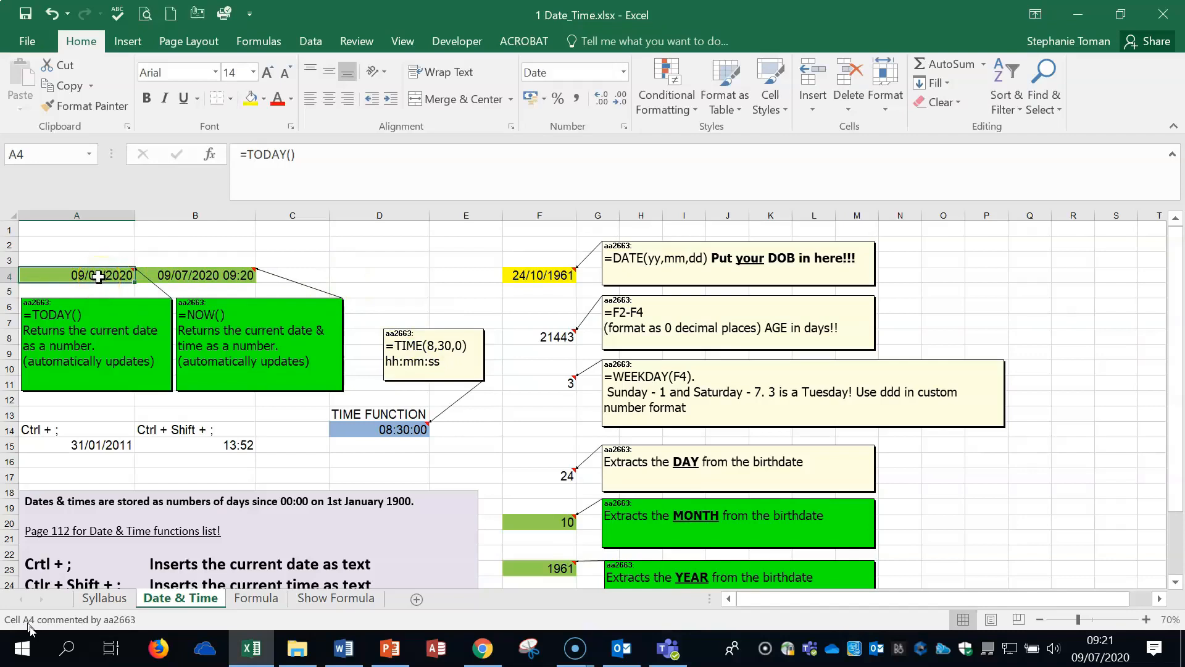
# Step: Inspect the current-date formula in A4 and the current date-and-time formula in B4 without changing them
pyautogui.click(304, 155)
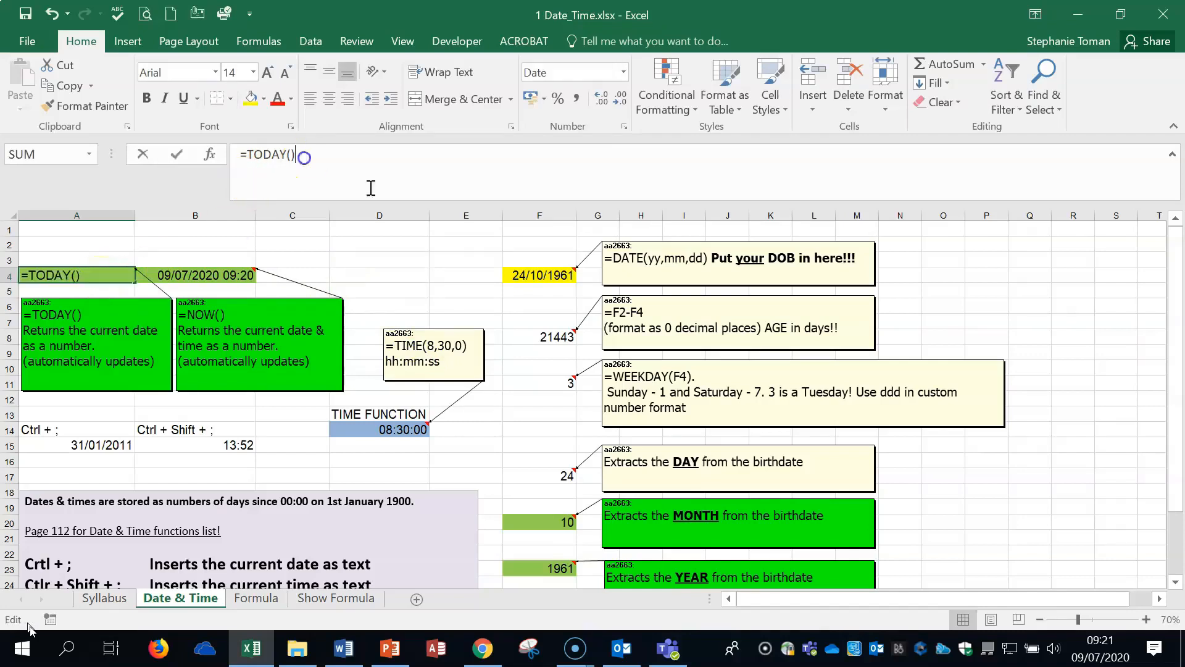
pyautogui.press('Escape')
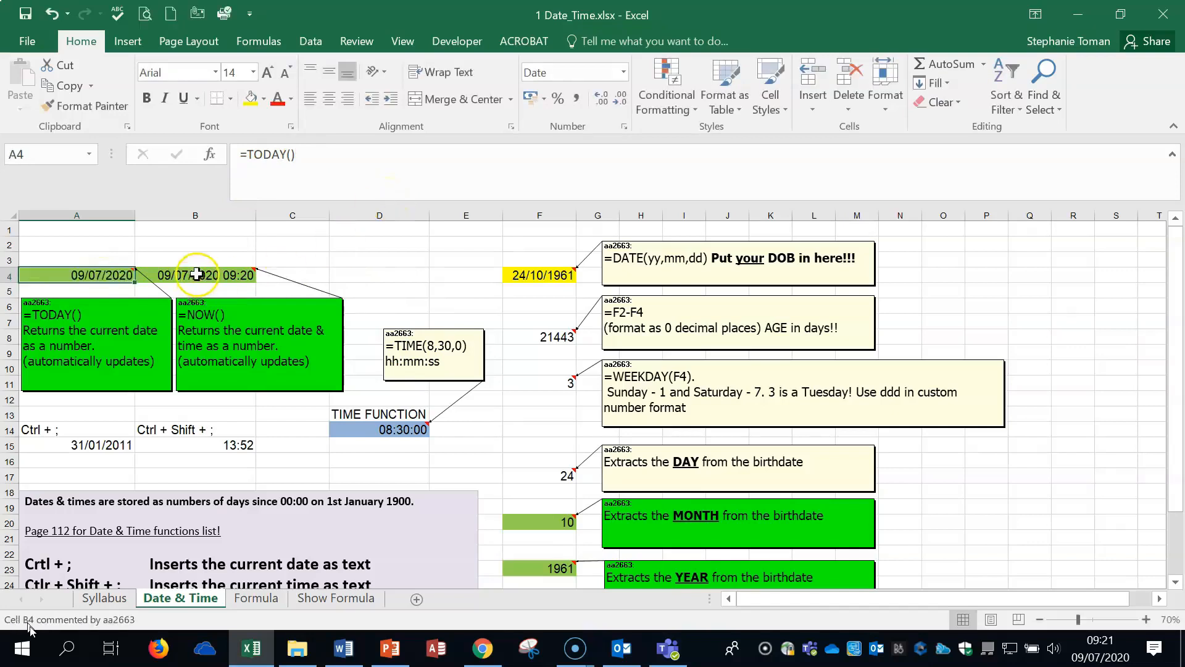
pyautogui.doubleClick(212, 272)
pyautogui.click(321, 171)
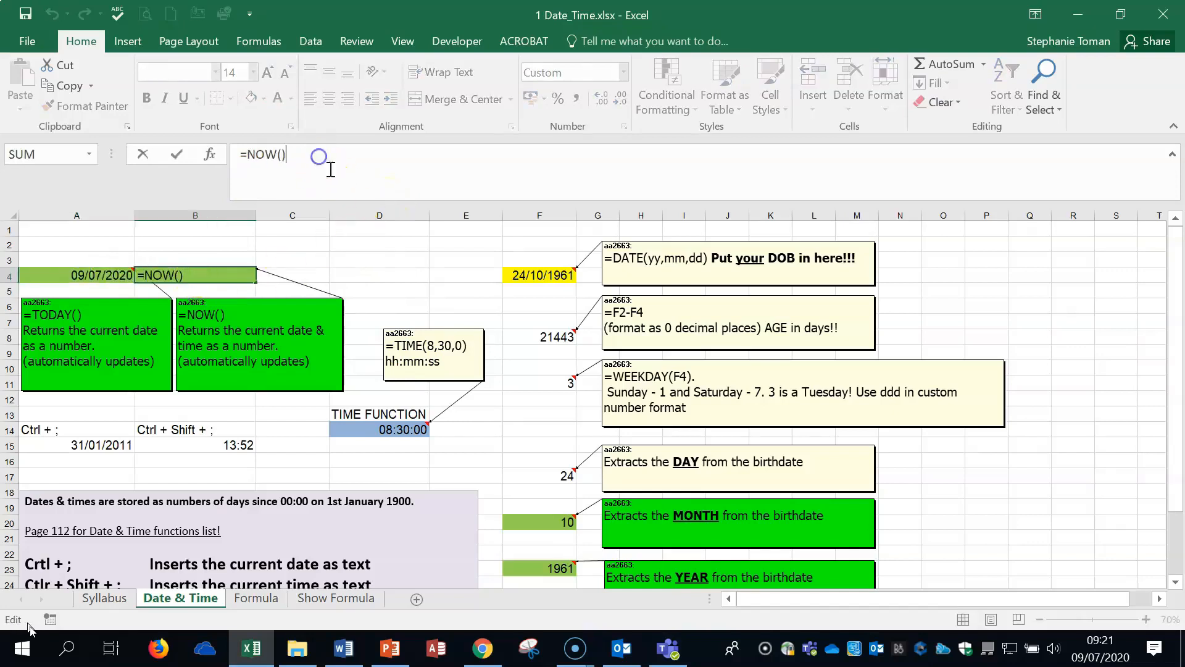
pyautogui.click(400, 213)
pyautogui.press('Escape')
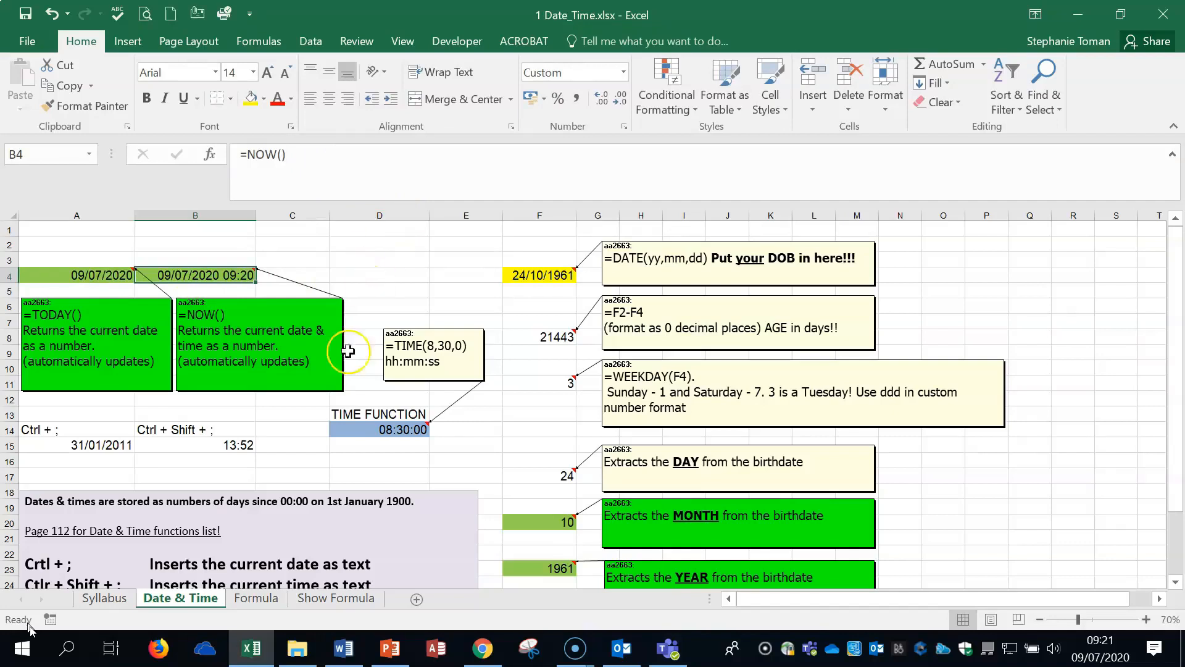
# Step: Replace the date in A15 with the current date, 09/07/2020, as a static value
pyautogui.click(101, 445)
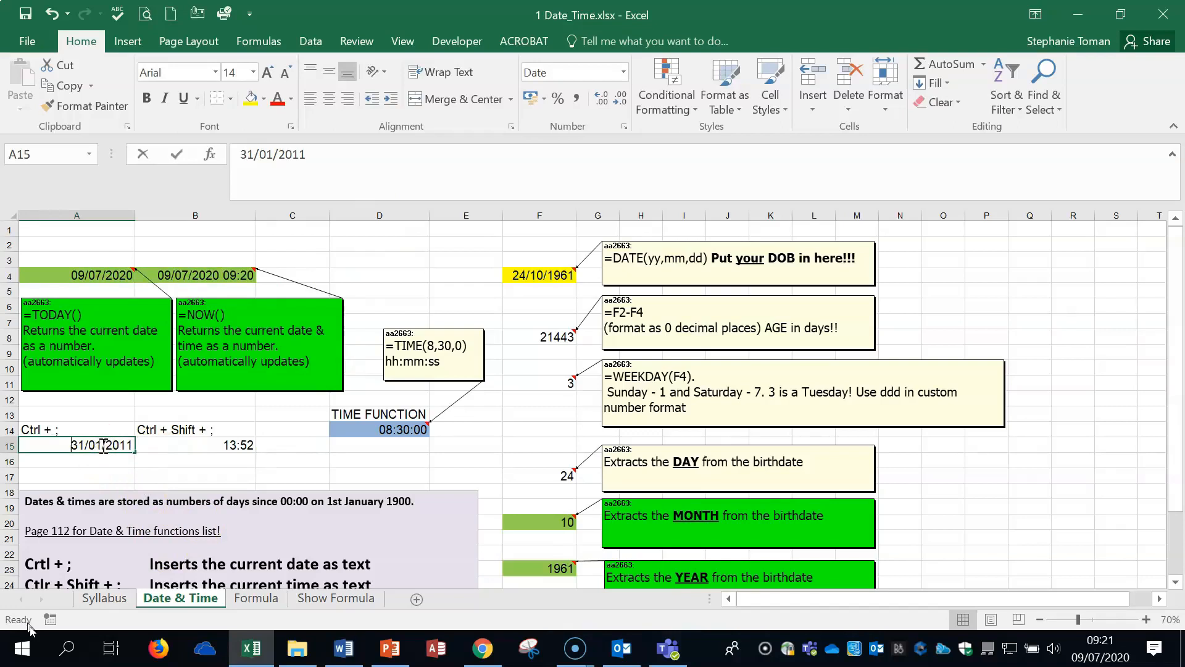
pyautogui.hotkey('ctrl', ';')
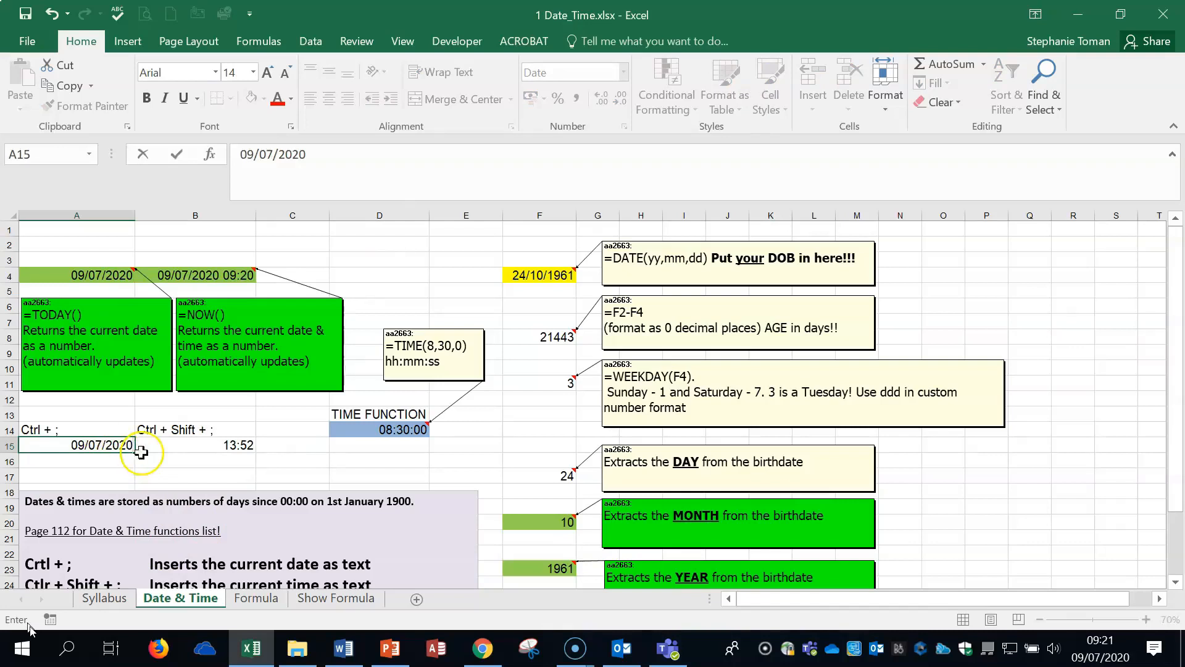
pyautogui.click(185, 449)
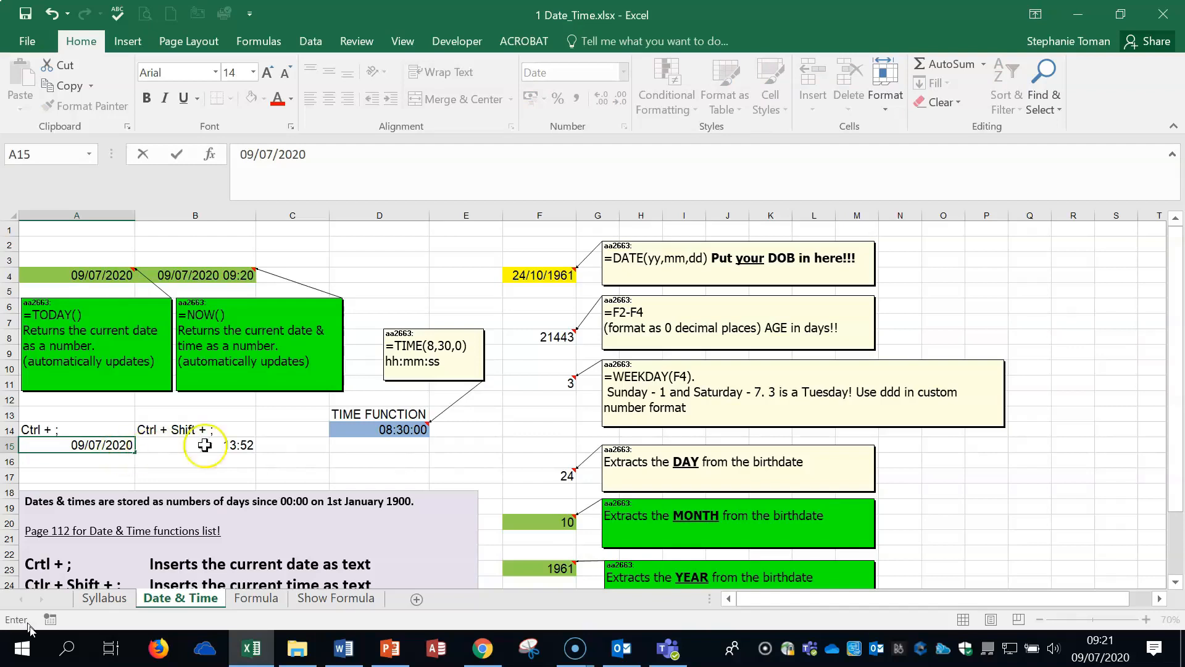
pyautogui.click(483, 446)
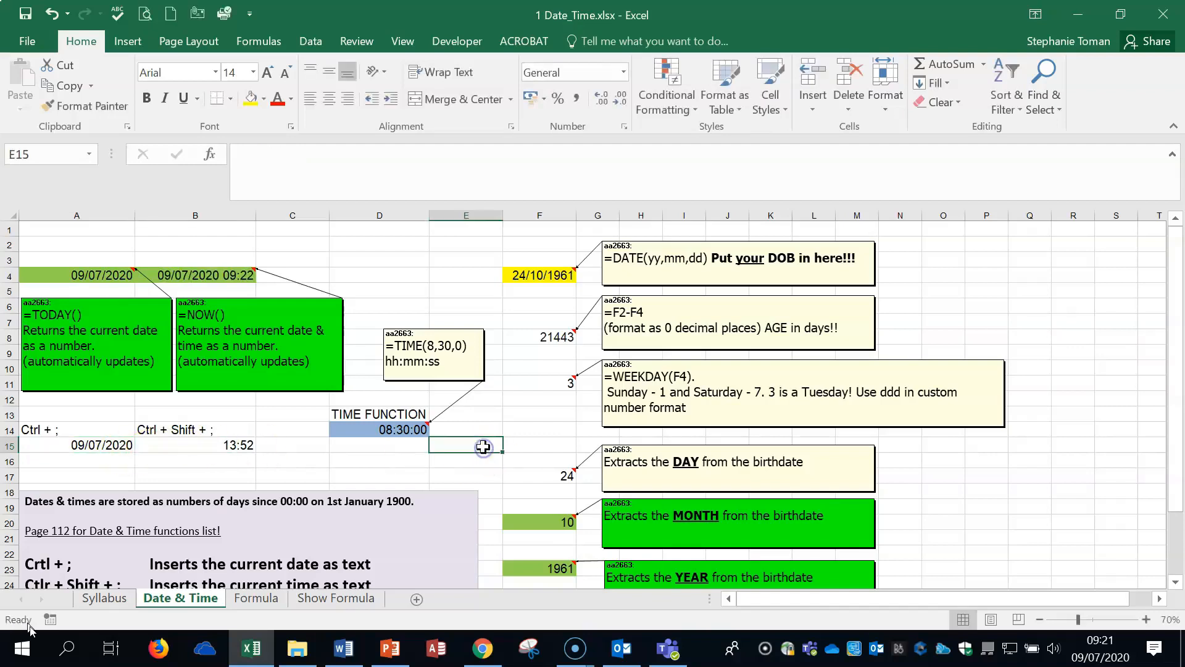
# Step: Inspect the TIME function formula in cell D14
pyautogui.click(412, 431)
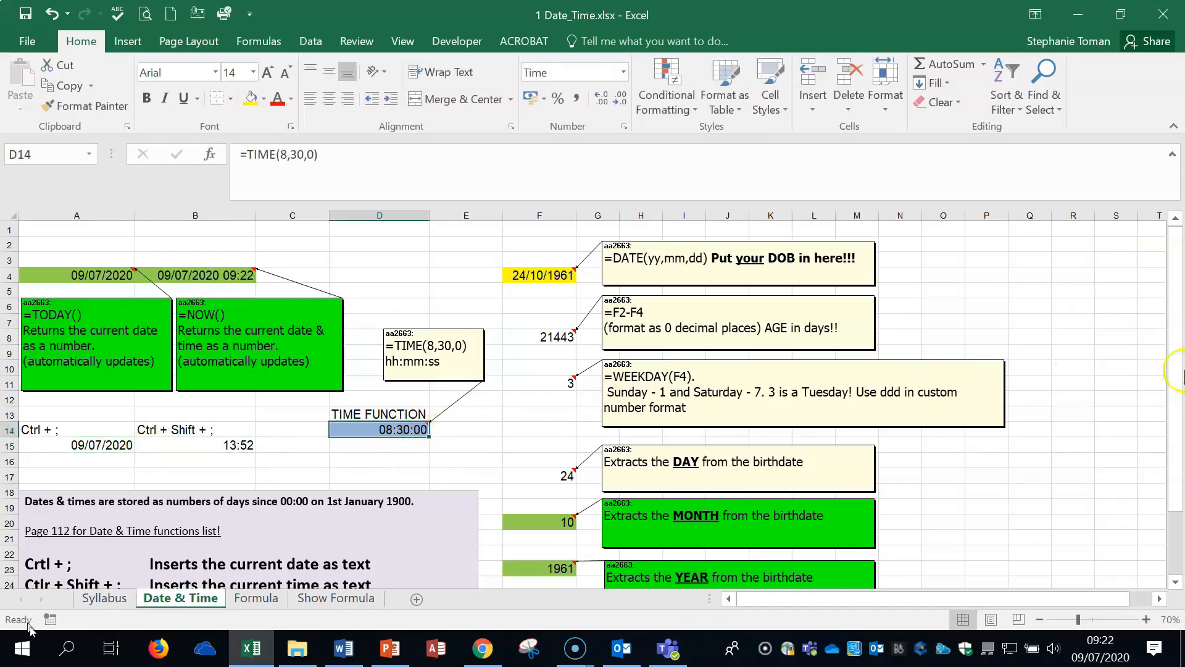
pyautogui.click(1038, 309)
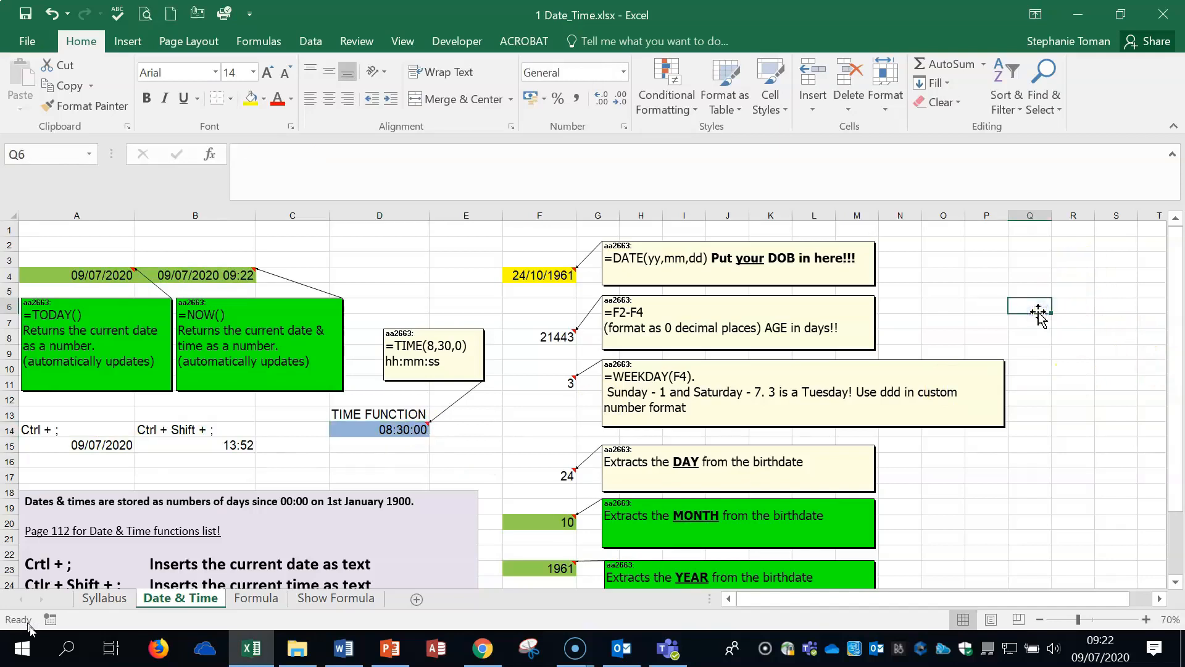
pyautogui.scroll(-2, 1039, 315)
pyautogui.scroll(2, 1038, 315)
# Step: Inspect the birthdate's DATE formula in F4 and the age-in-days formula in F8
pyautogui.doubleClick(548, 275)
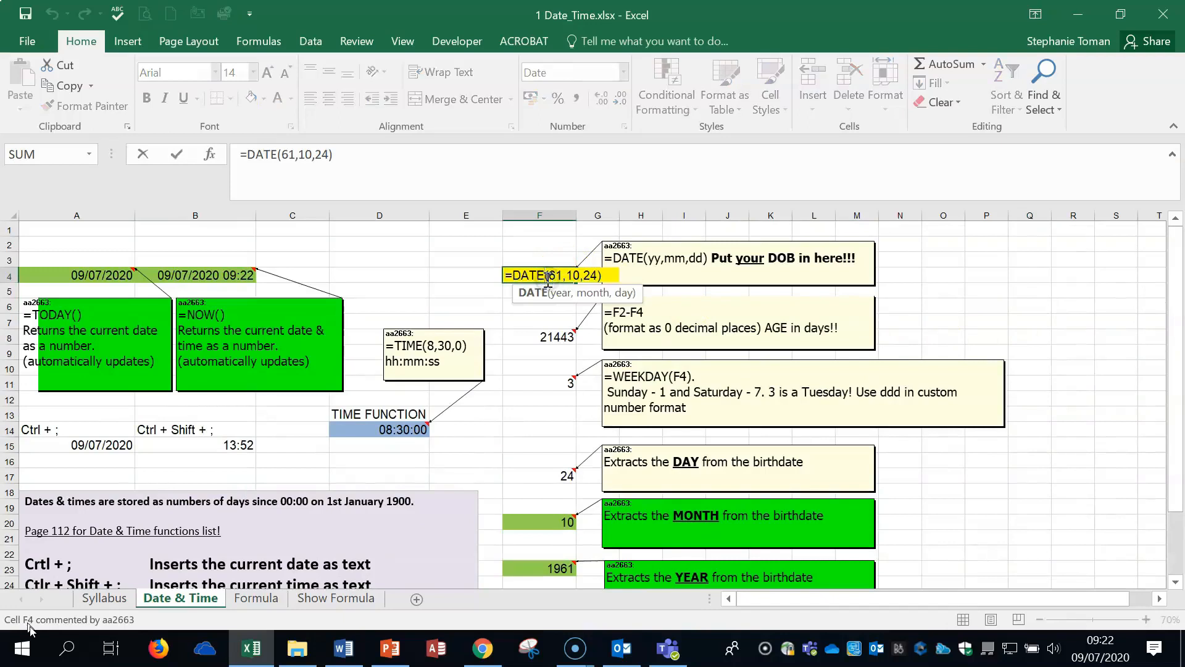
pyautogui.press('Escape')
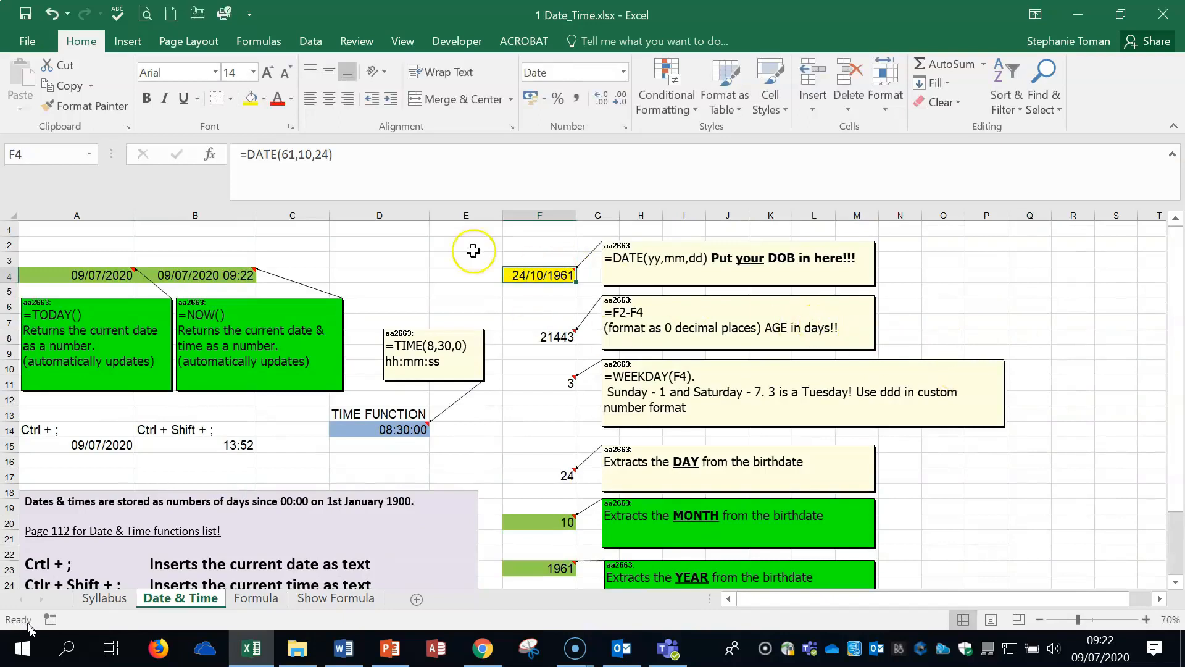
pyautogui.click(542, 274)
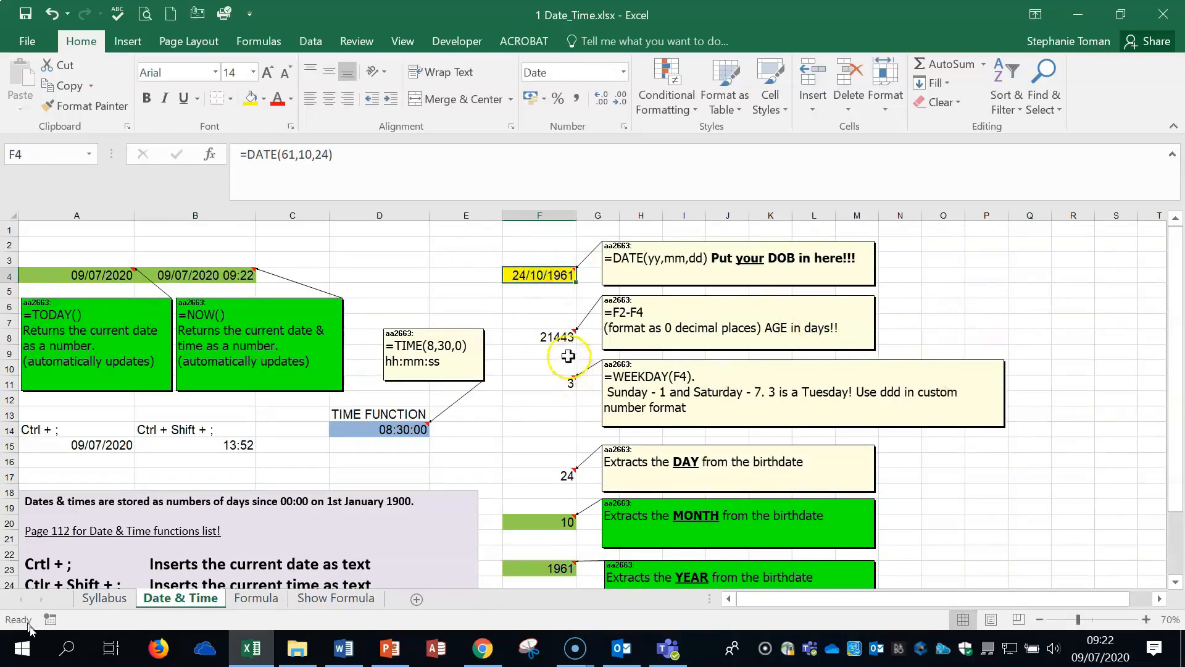
pyautogui.click(551, 339)
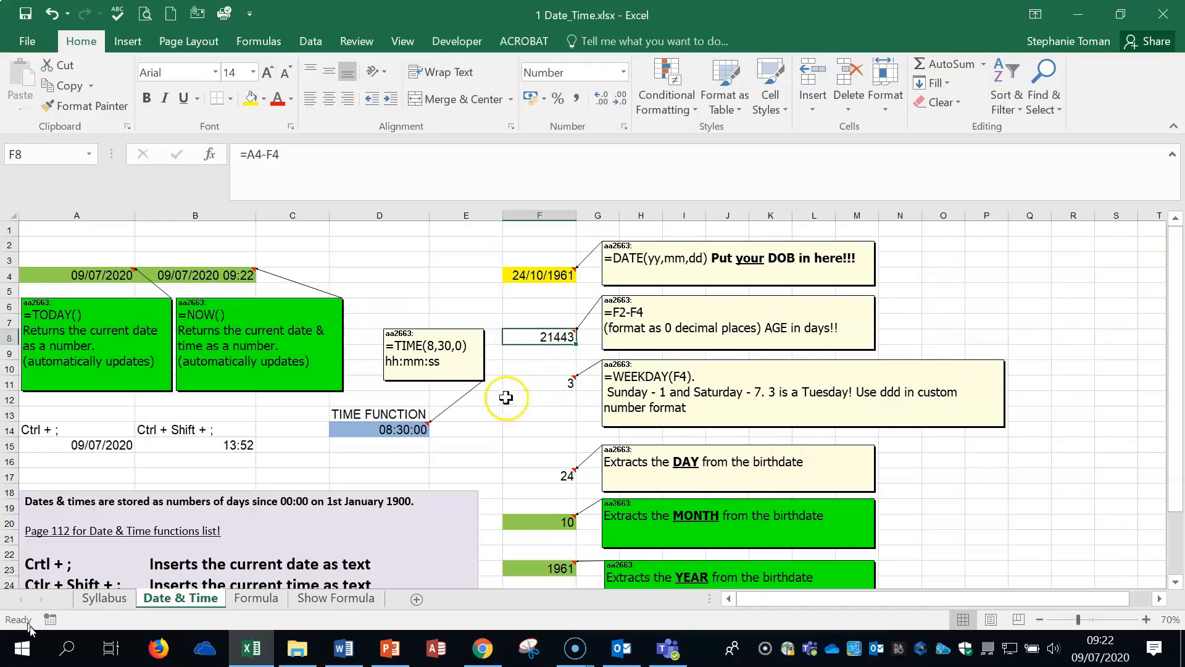
# Step: Examine the WEEKDAY formula in F11 and the comment explaining its day numbering, leaving the formula unedited
pyautogui.click(538, 381)
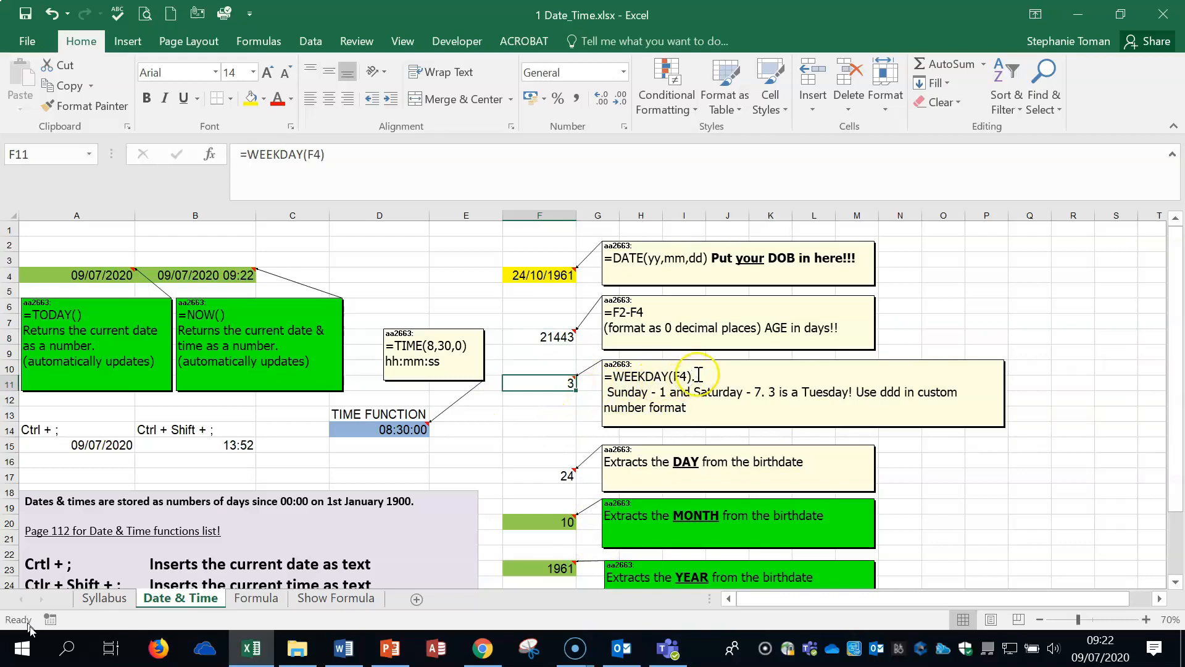
pyautogui.doubleClick(555, 383)
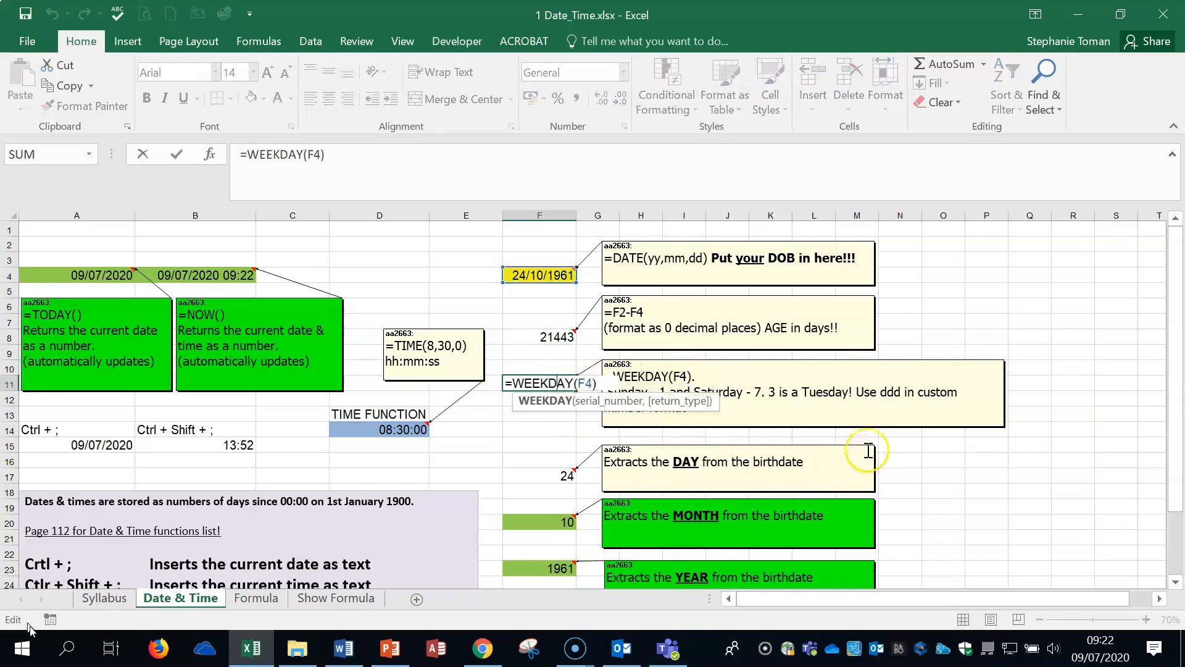
pyautogui.press('Escape')
pyautogui.click(761, 392)
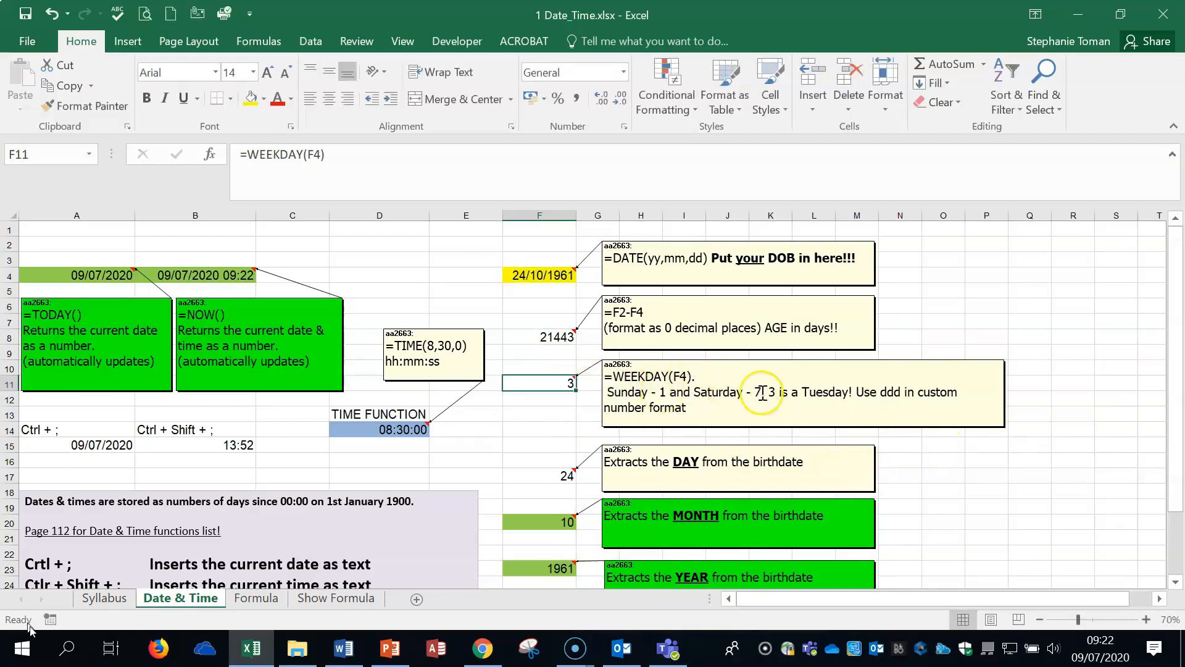
pyautogui.click(556, 383)
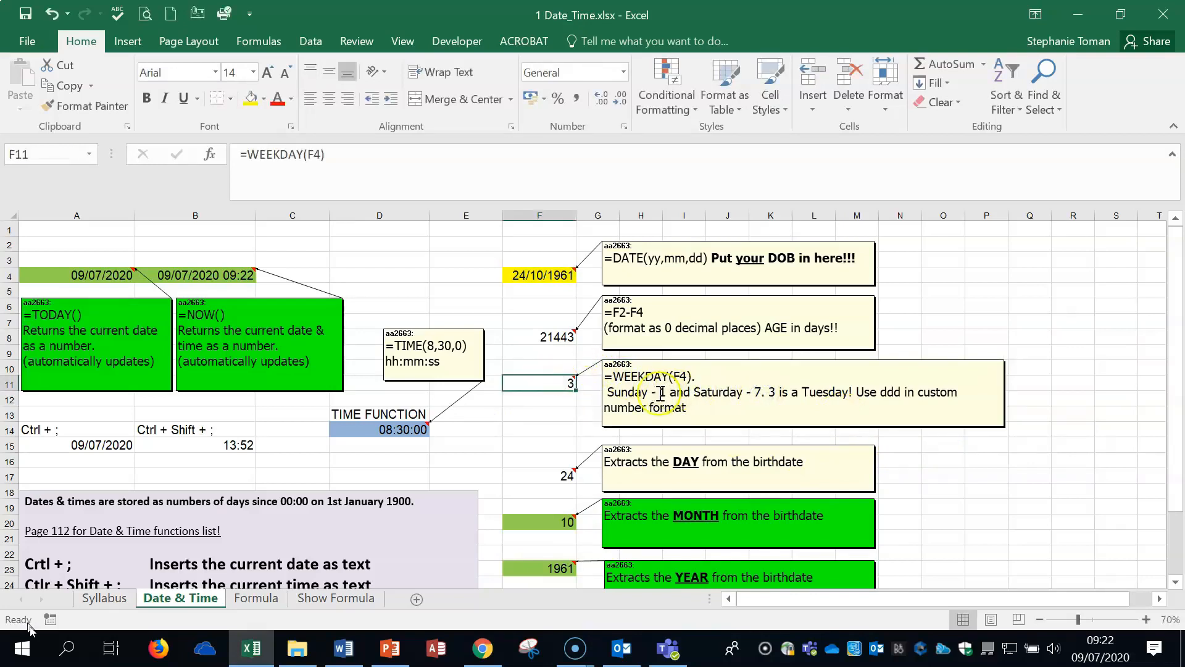
# Step: Apply the custom number format ddd to the weekday result in F11
pyautogui.rightClick(532, 382)
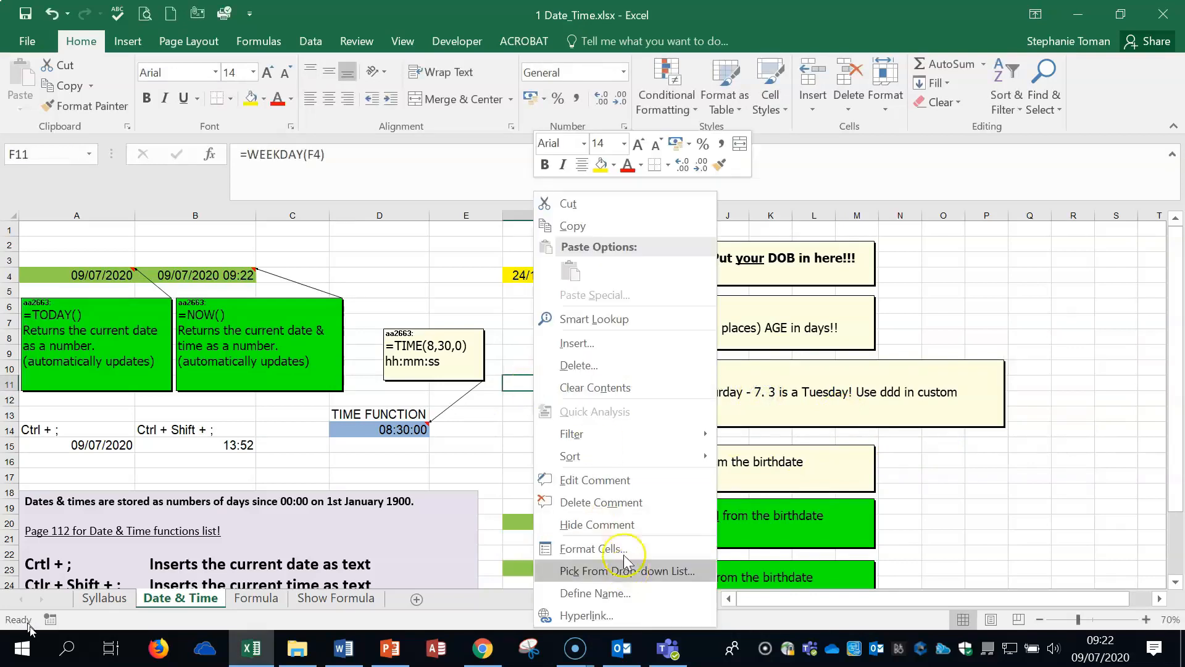
pyautogui.click(606, 549)
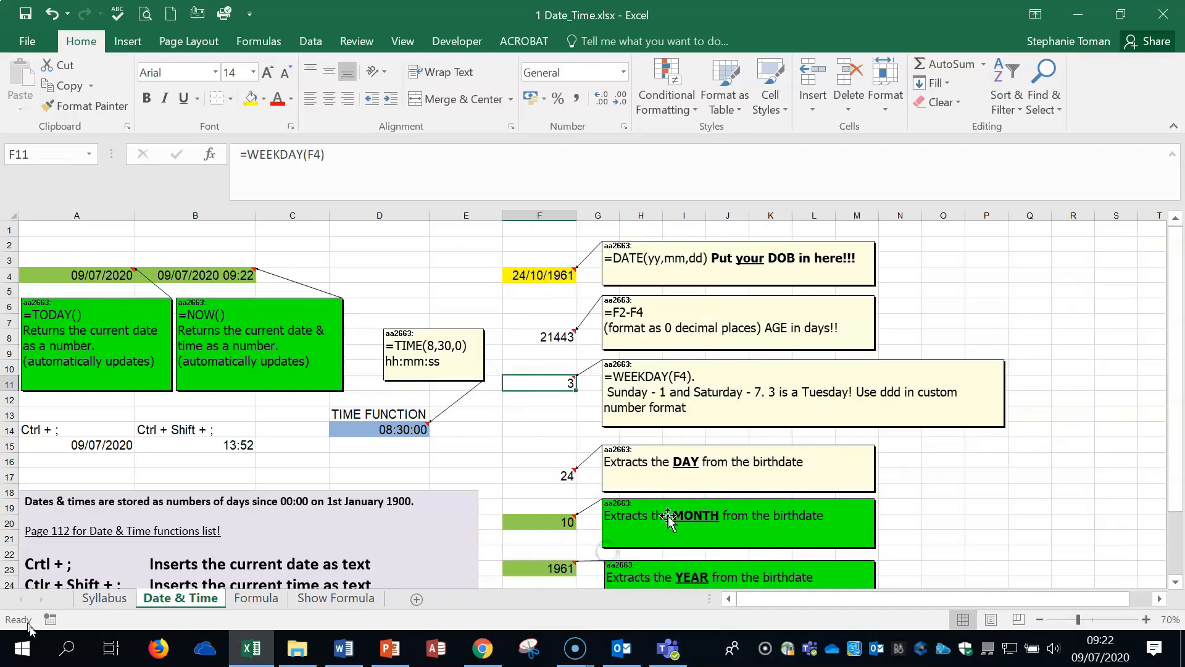
pyautogui.moveTo(537, 180); pyautogui.dragTo(808, 146)
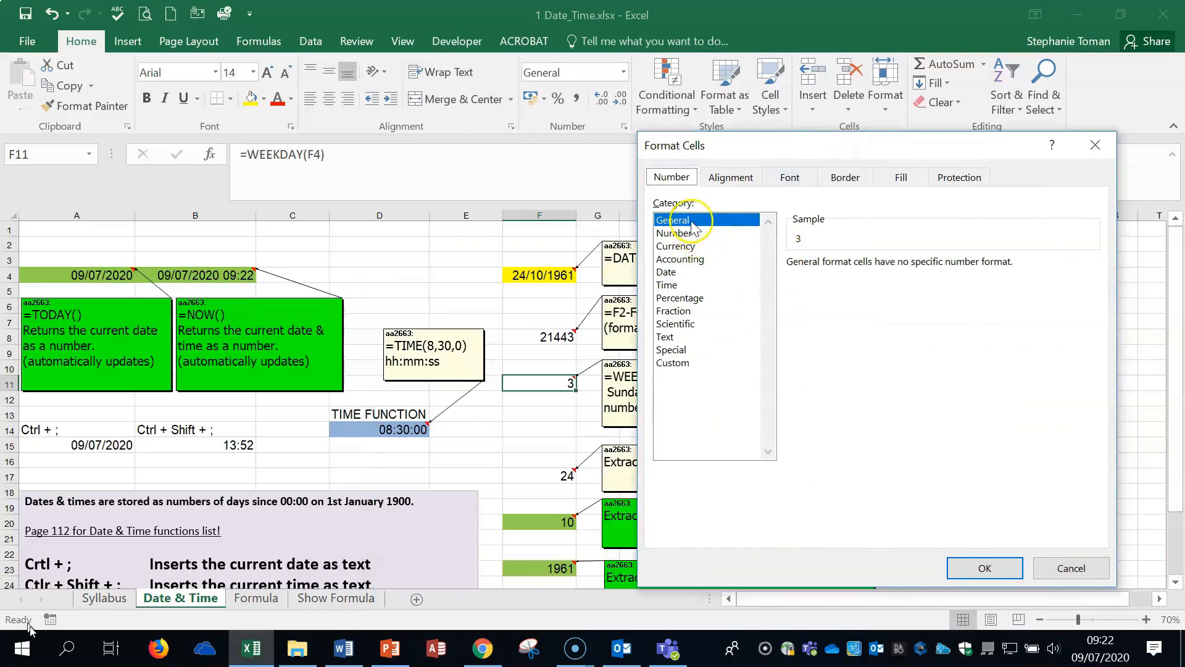
pyautogui.click(686, 364)
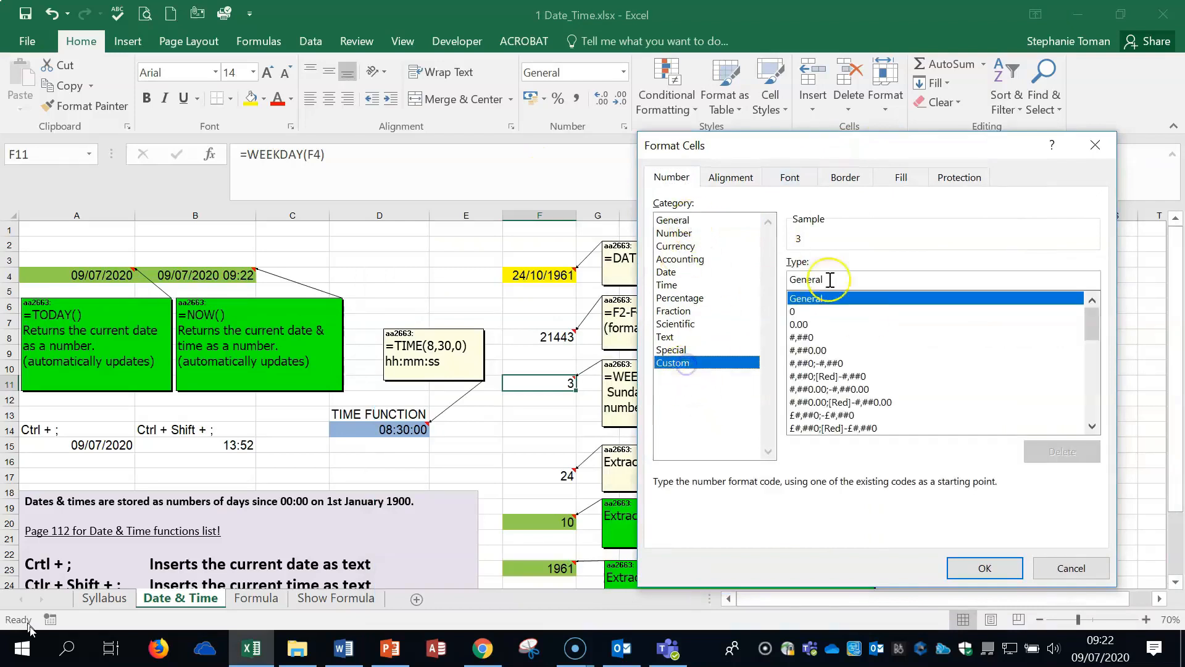
pyautogui.doubleClick(842, 279)
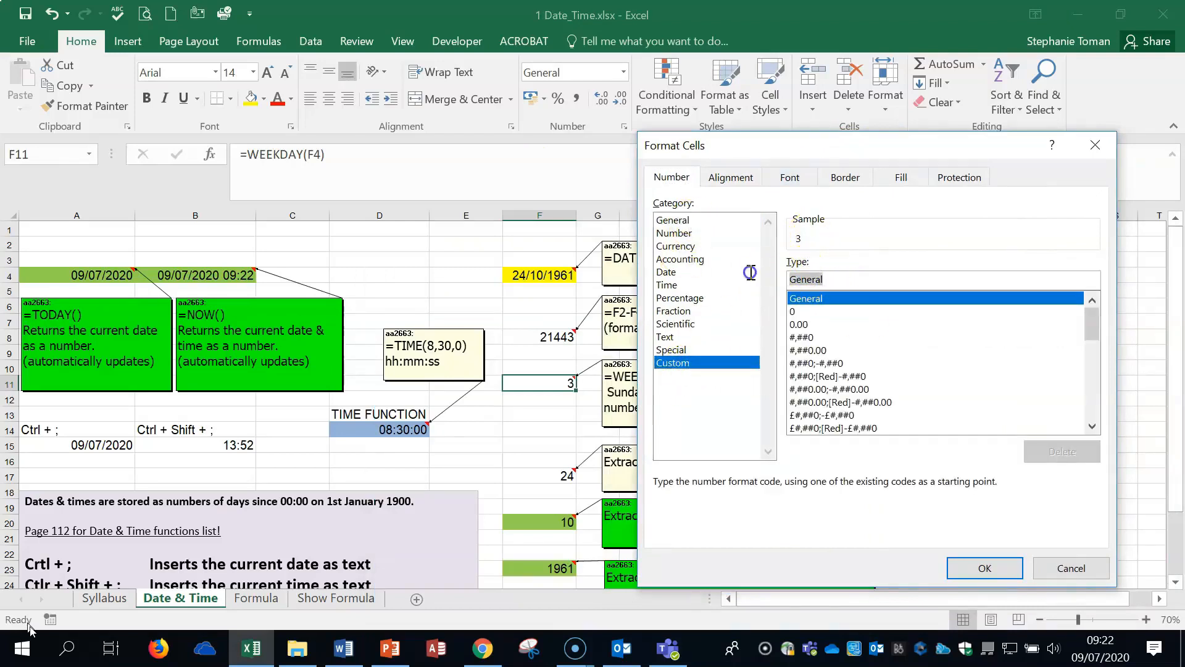
pyautogui.write('ddd')
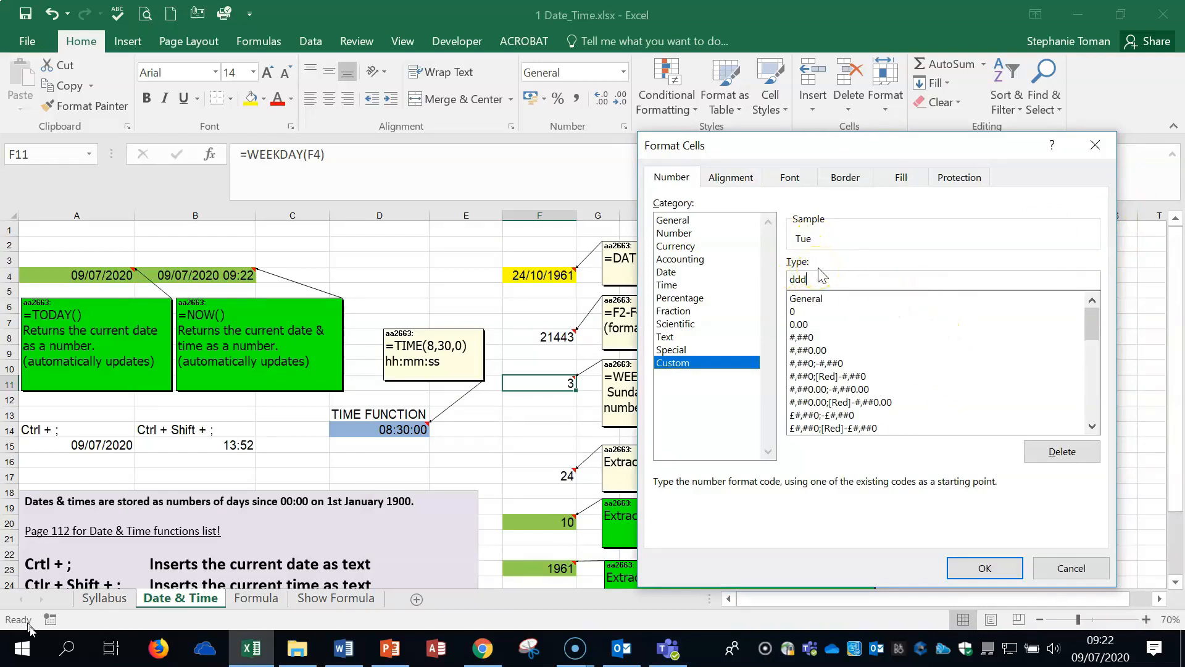
pyautogui.click(981, 567)
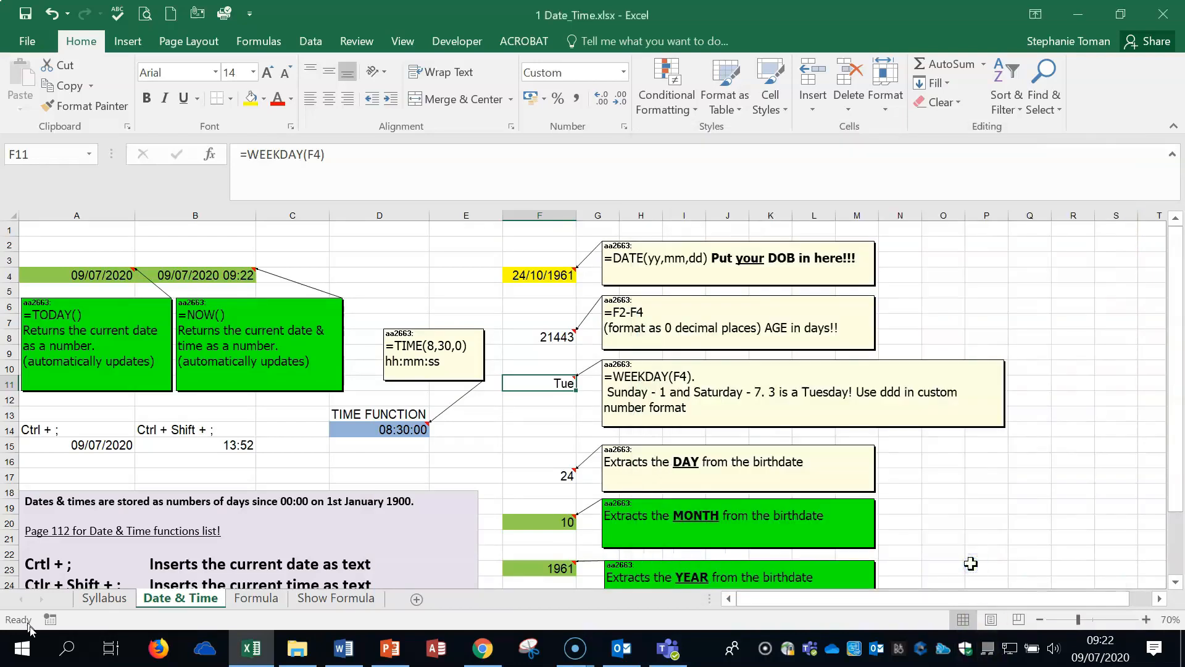
# Step: Extend the custom number format of F11 to dddd for the full weekday name
pyautogui.rightClick(549, 387)
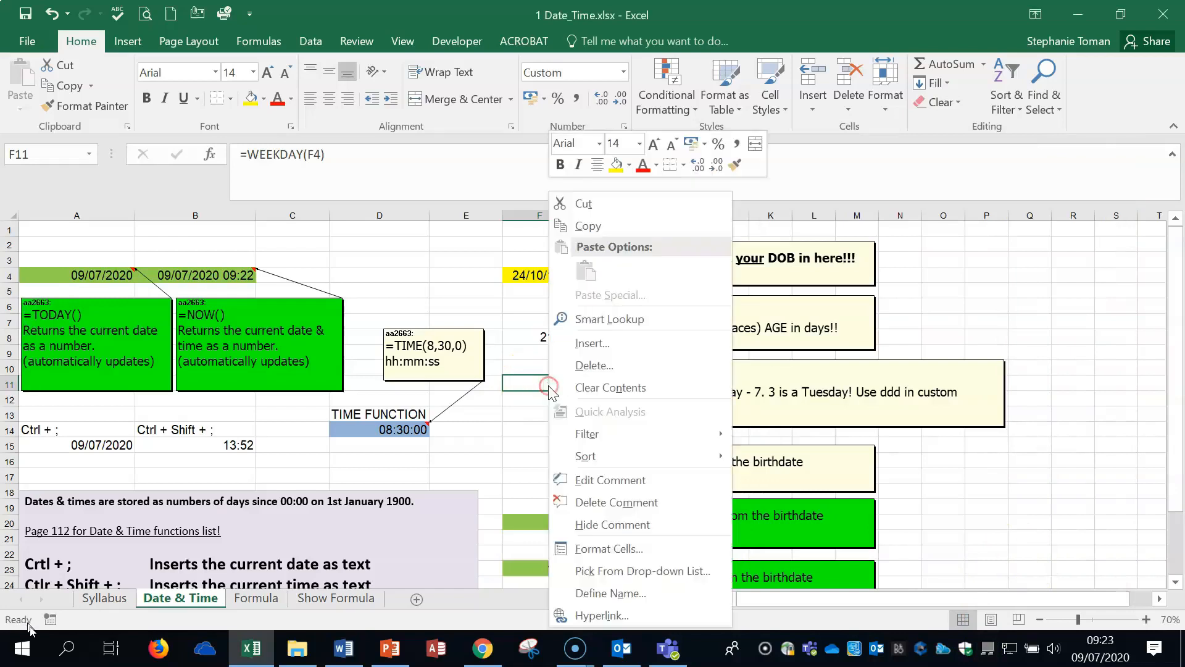
pyautogui.click(628, 548)
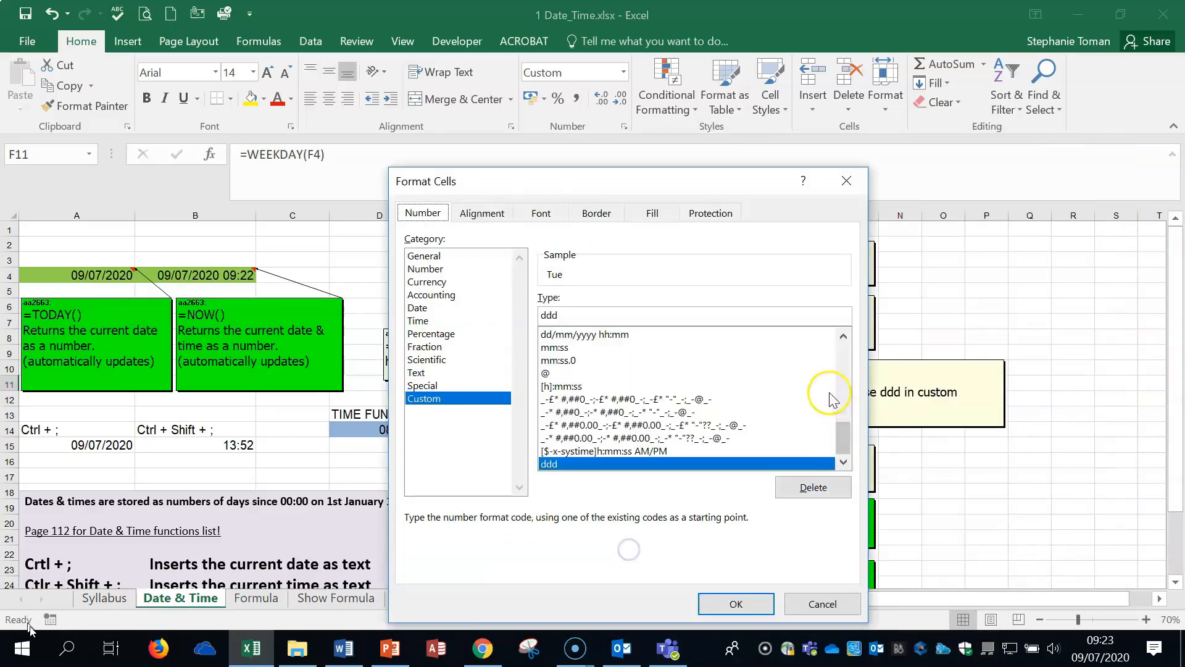
pyautogui.click(579, 315)
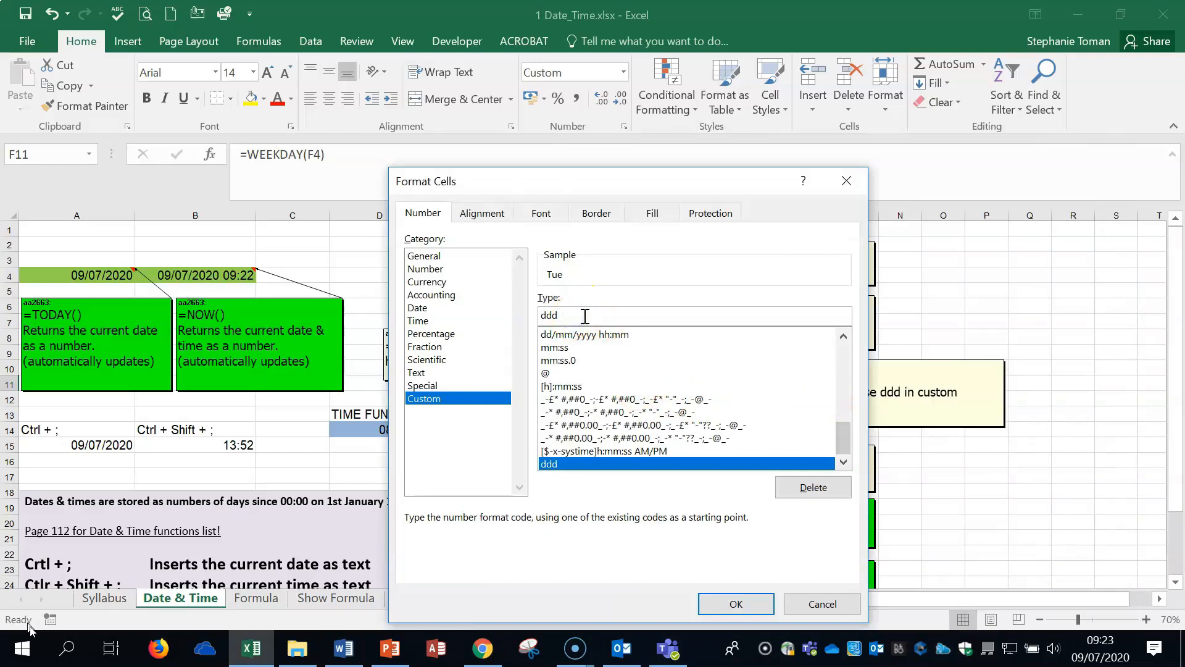
pyautogui.write('d')
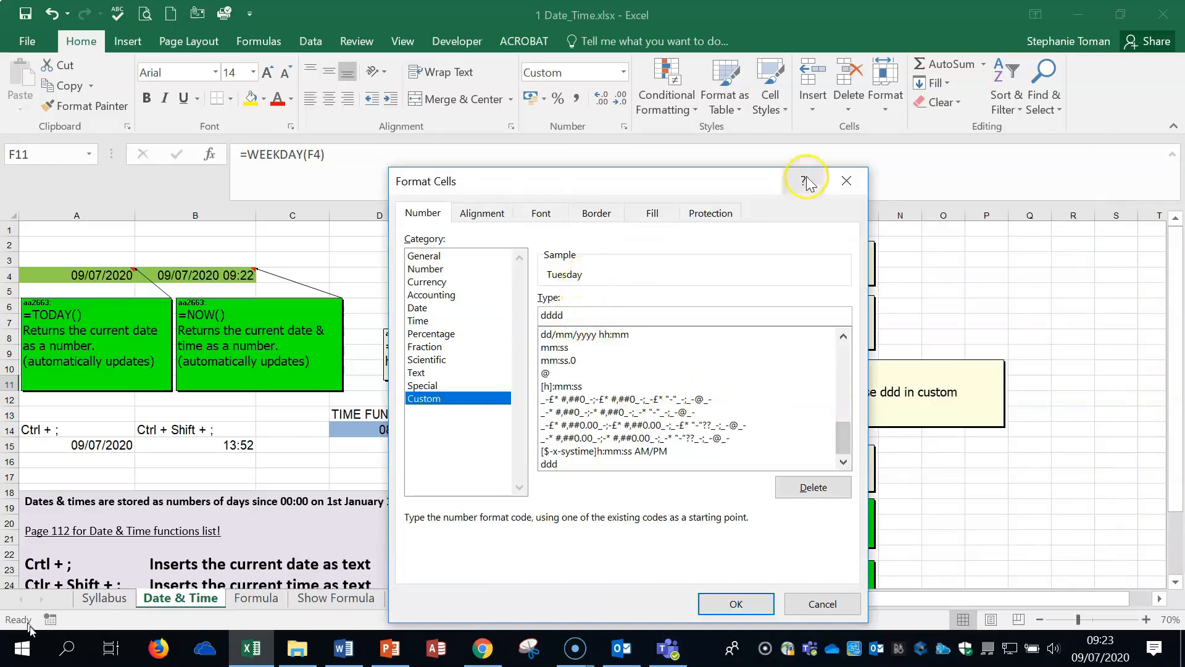
pyautogui.click(750, 603)
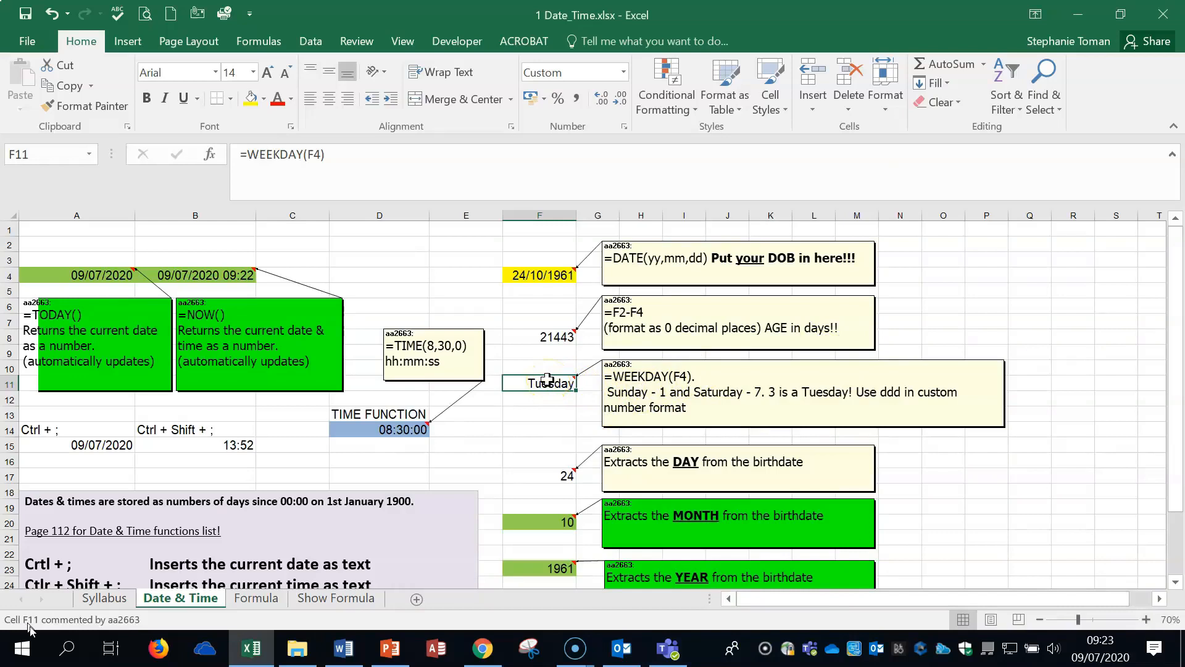
pyautogui.click(997, 523)
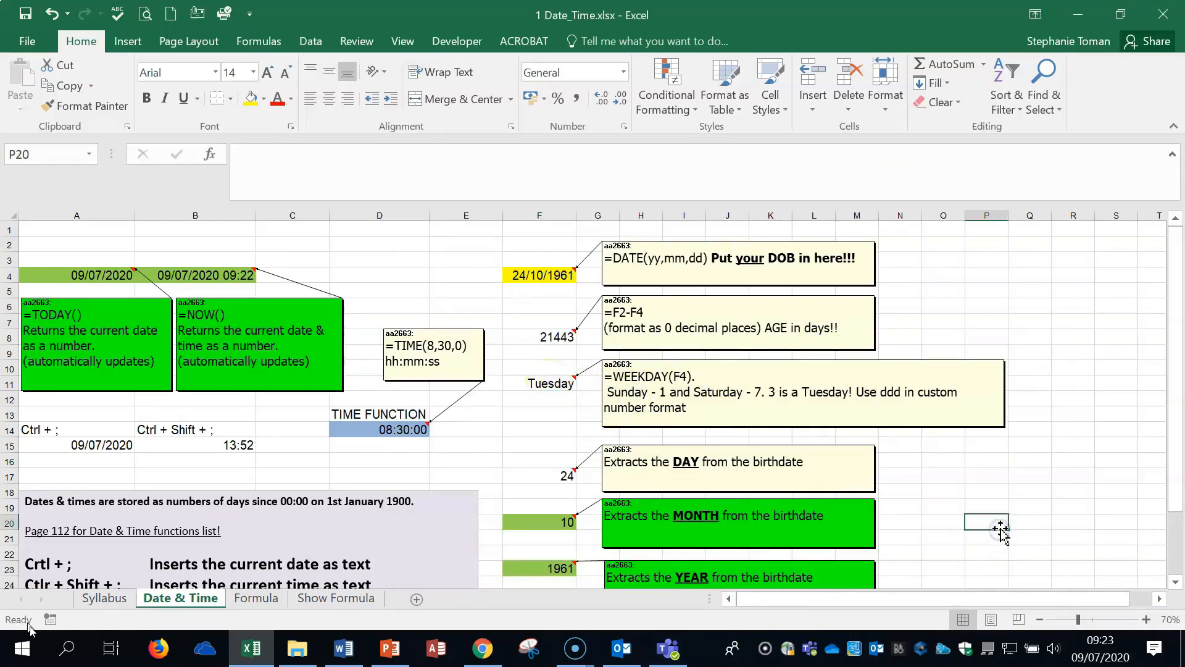
# Step: Review the formulas in F17, F20 and F23 that extract the day, month and year from the birthdate
pyautogui.scroll(-1, 994, 525)
pyautogui.doubleClick(556, 428)
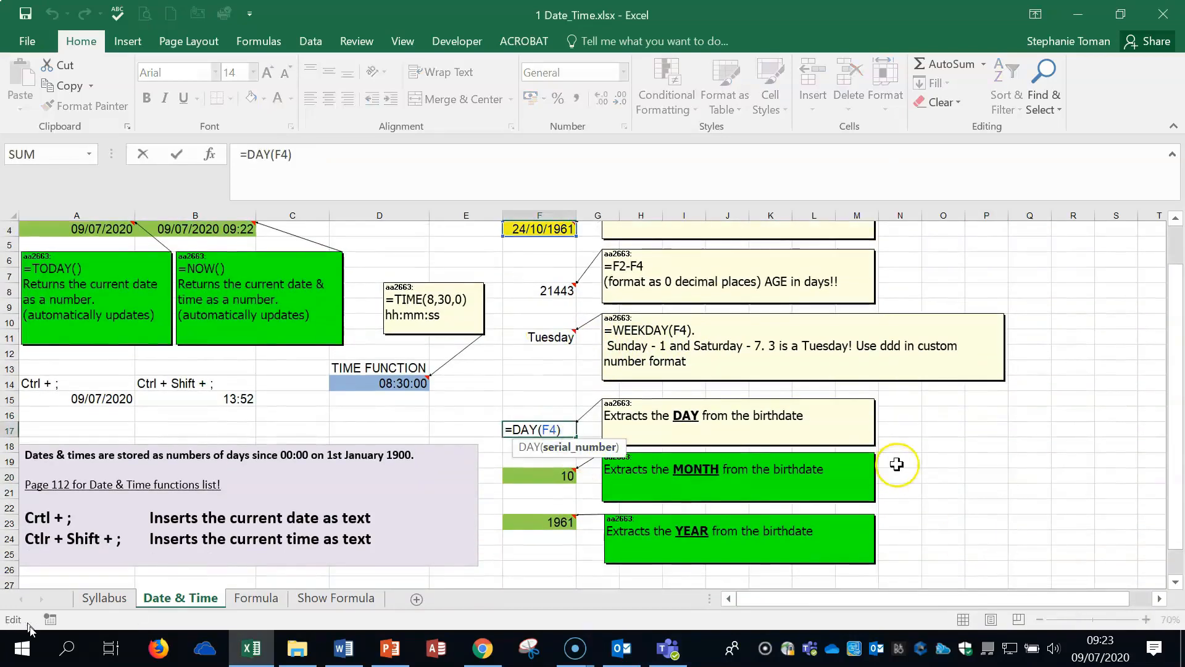
pyautogui.click(919, 507)
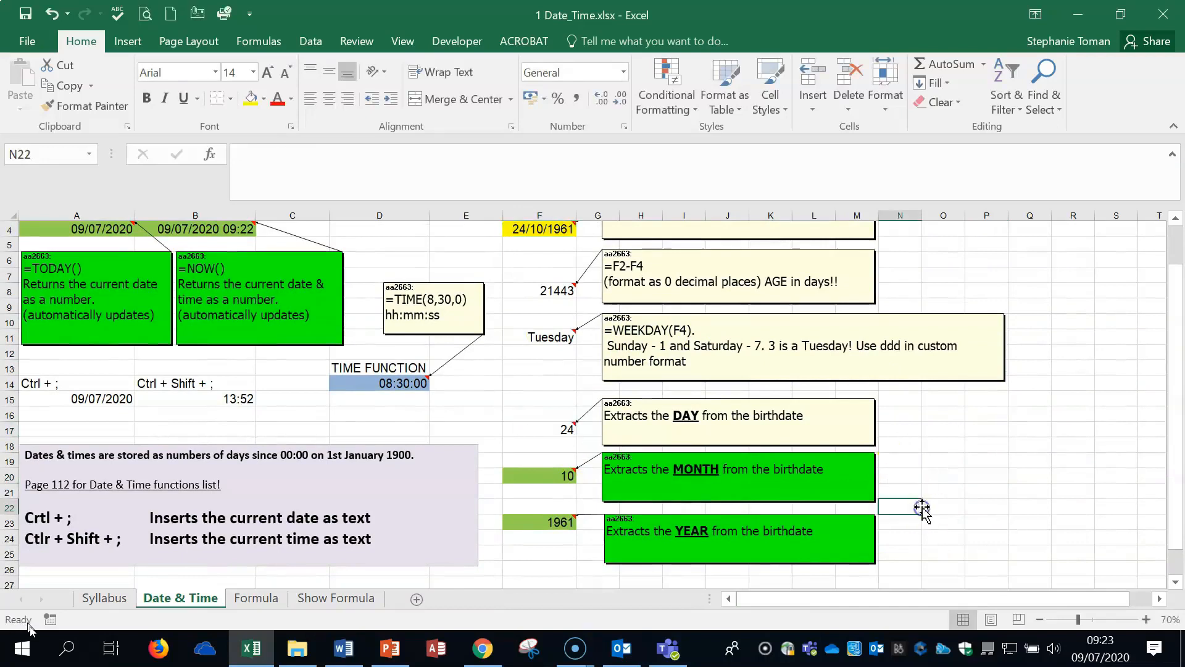
pyautogui.scroll(-3, 923, 503)
pyautogui.click(552, 338)
pyautogui.click(543, 382)
pyautogui.click(547, 337)
pyautogui.scroll(3, 537, 358)
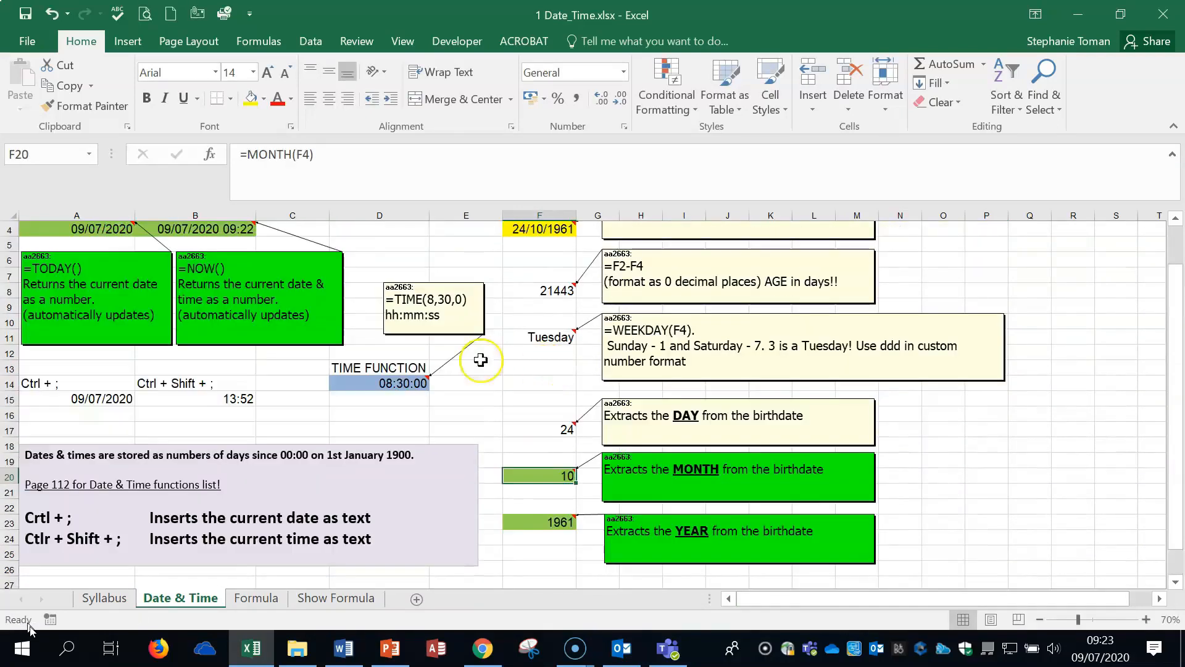
# Step: Compare the formulas of the two green date cells, A4 and B4
pyautogui.click(98, 230)
pyautogui.click(184, 231)
pyautogui.click(124, 230)
pyautogui.click(188, 229)
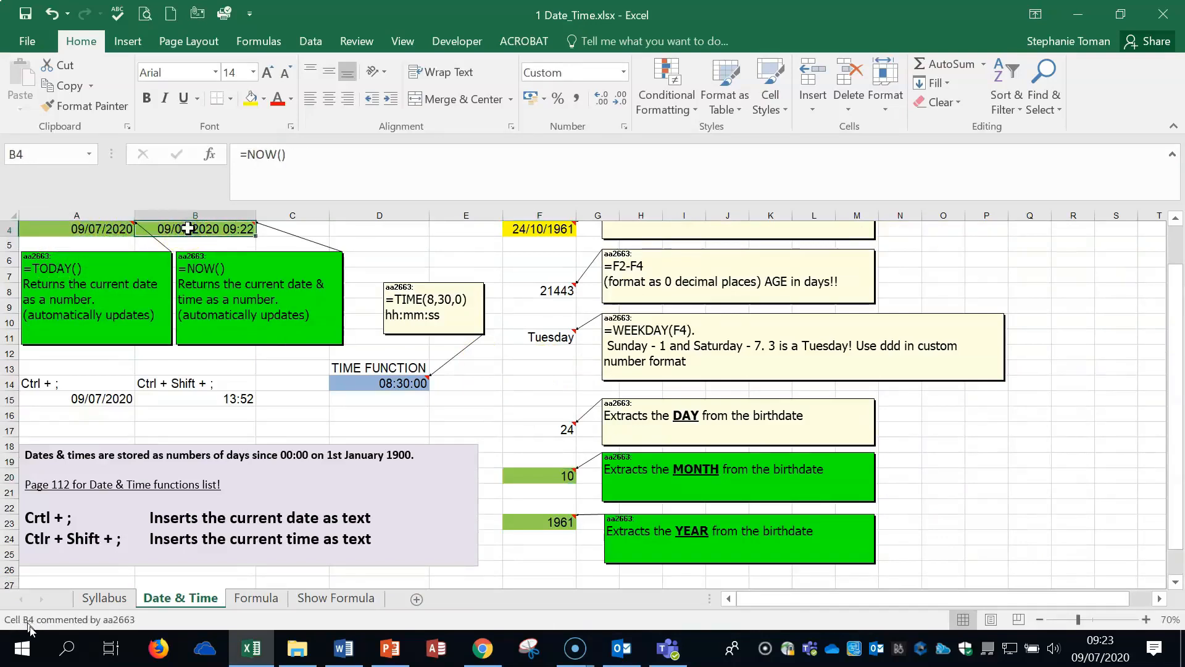
# Step: Inspect the formulas in F20 and F23 that extract the month and year from the birthdate
pyautogui.click(994, 476)
pyautogui.scroll(-2, 1001, 474)
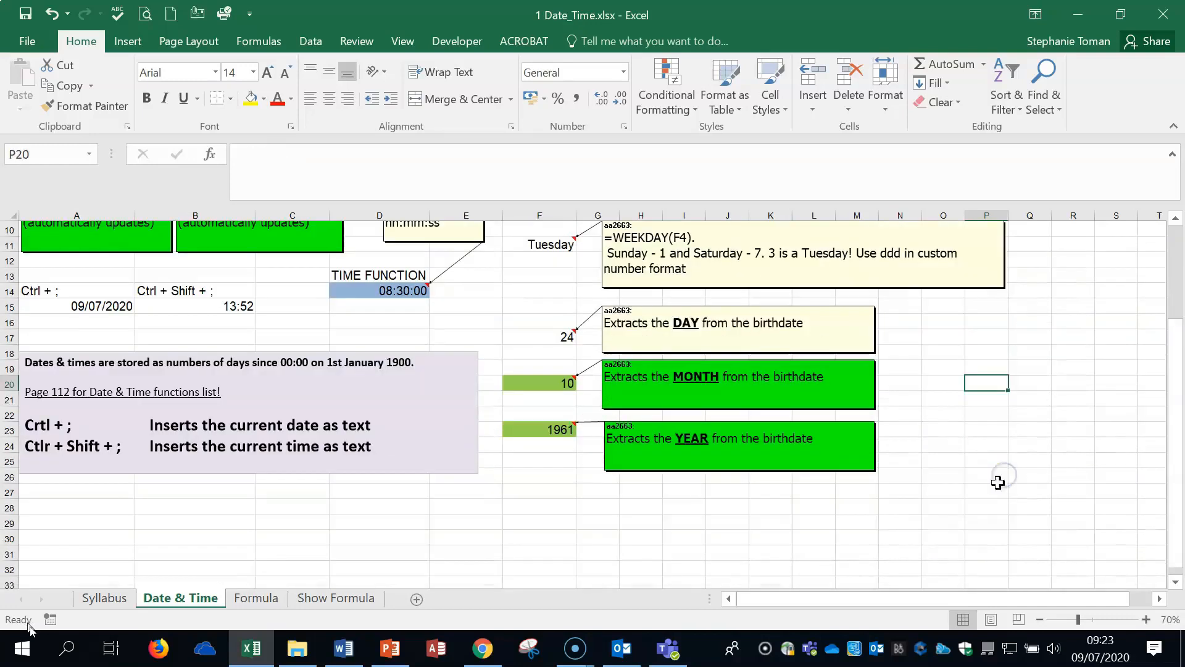
pyautogui.doubleClick(548, 375)
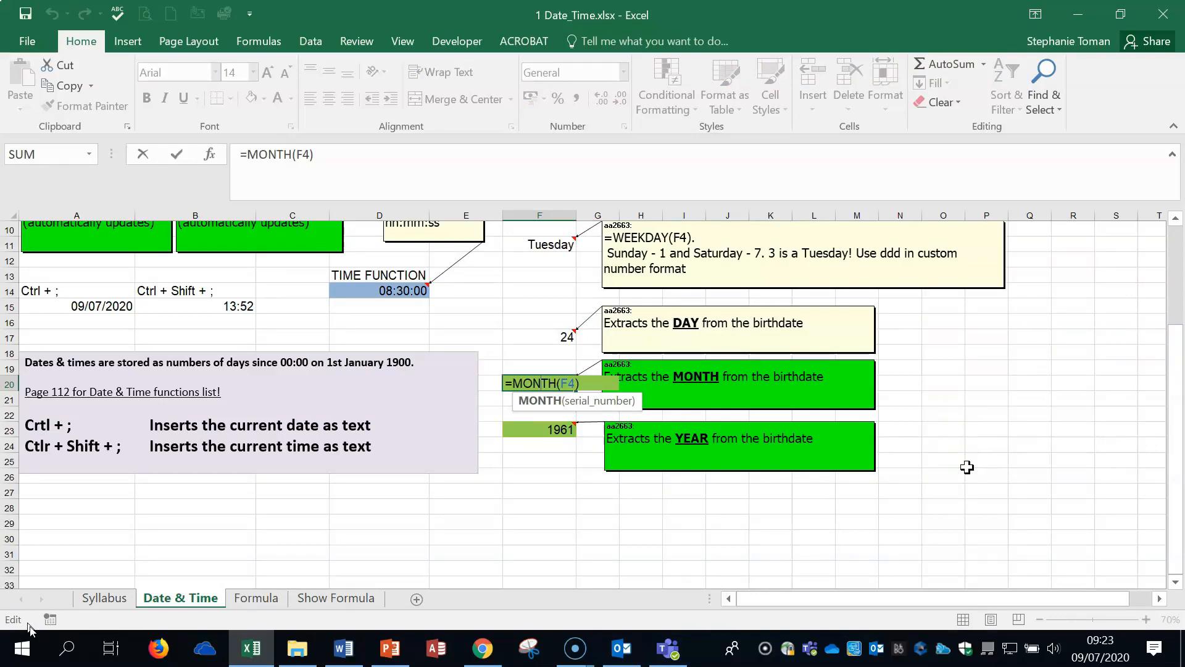
pyautogui.press('Return')
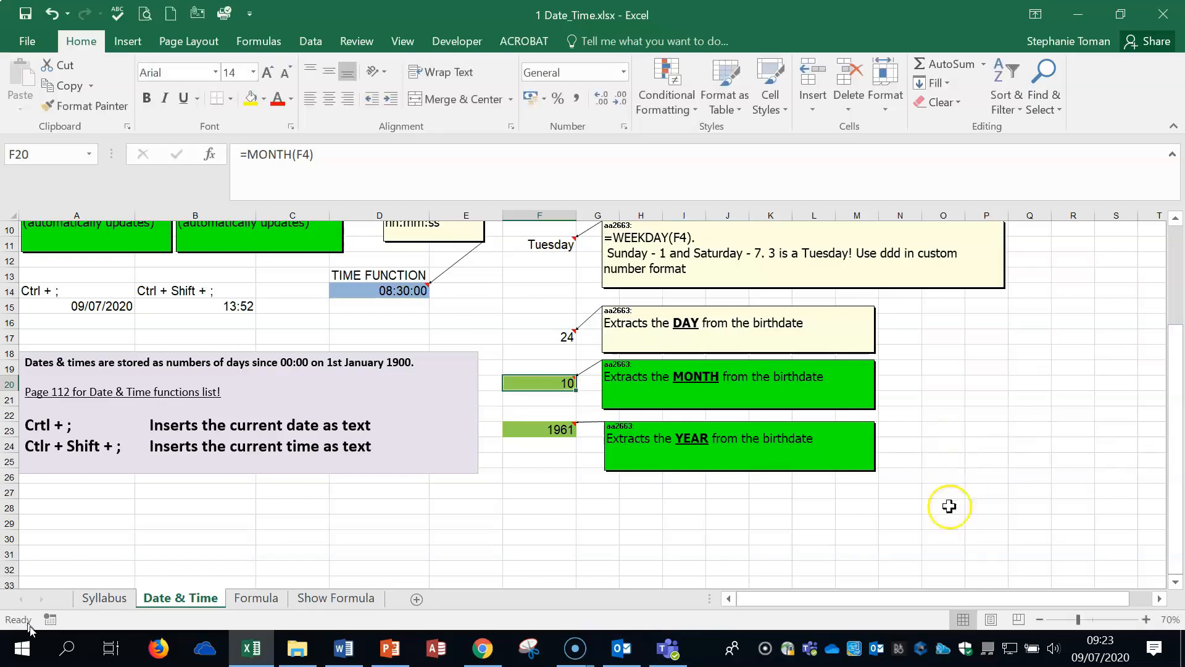
pyautogui.doubleClick(549, 430)
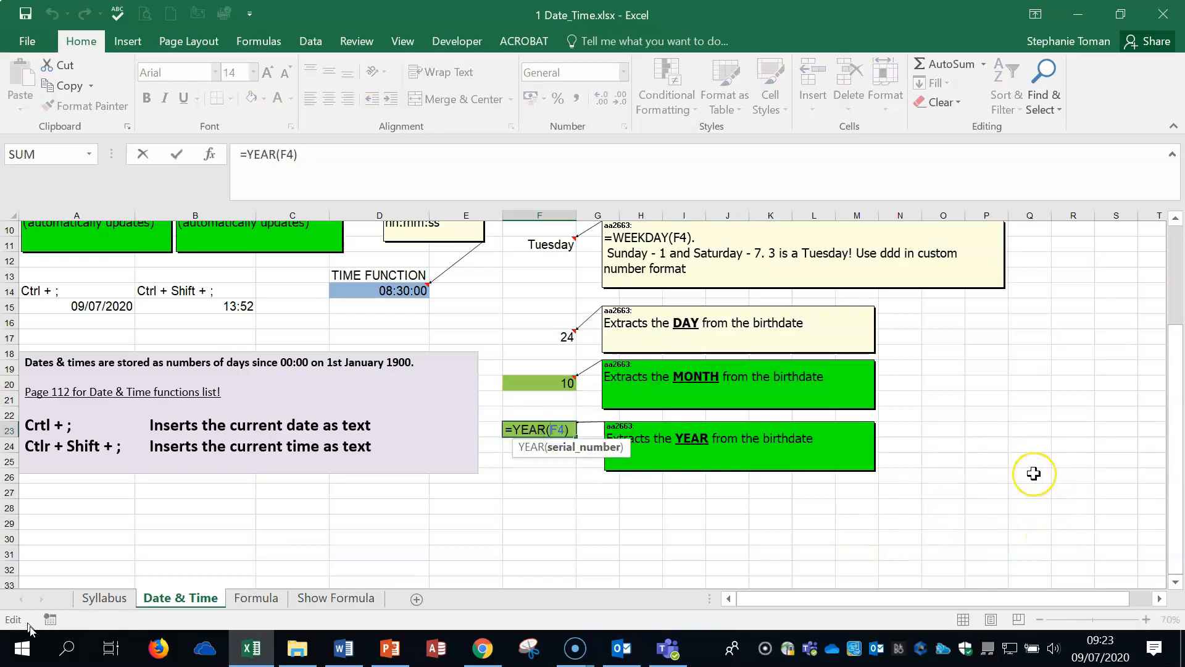
pyautogui.hotkey('ctrl', 'Return')
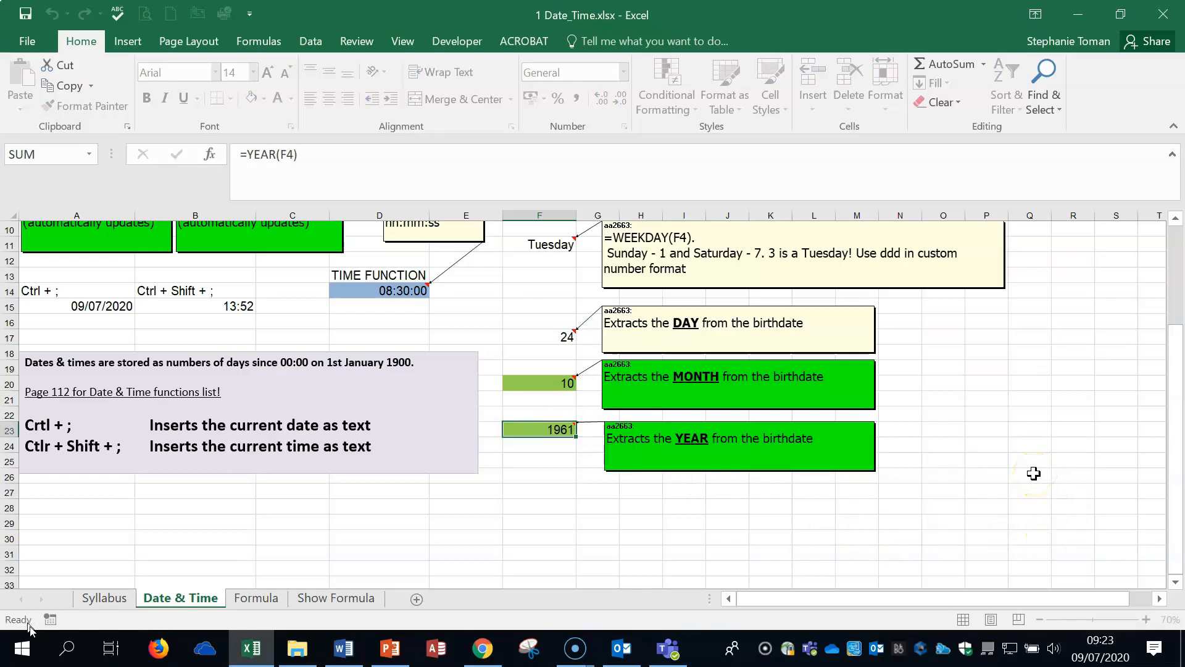
# Step: Compare the YEAR formula in F23 with the DATE formula in F4 that it refers to
pyautogui.scroll(3, 1034, 473)
pyautogui.click(534, 273)
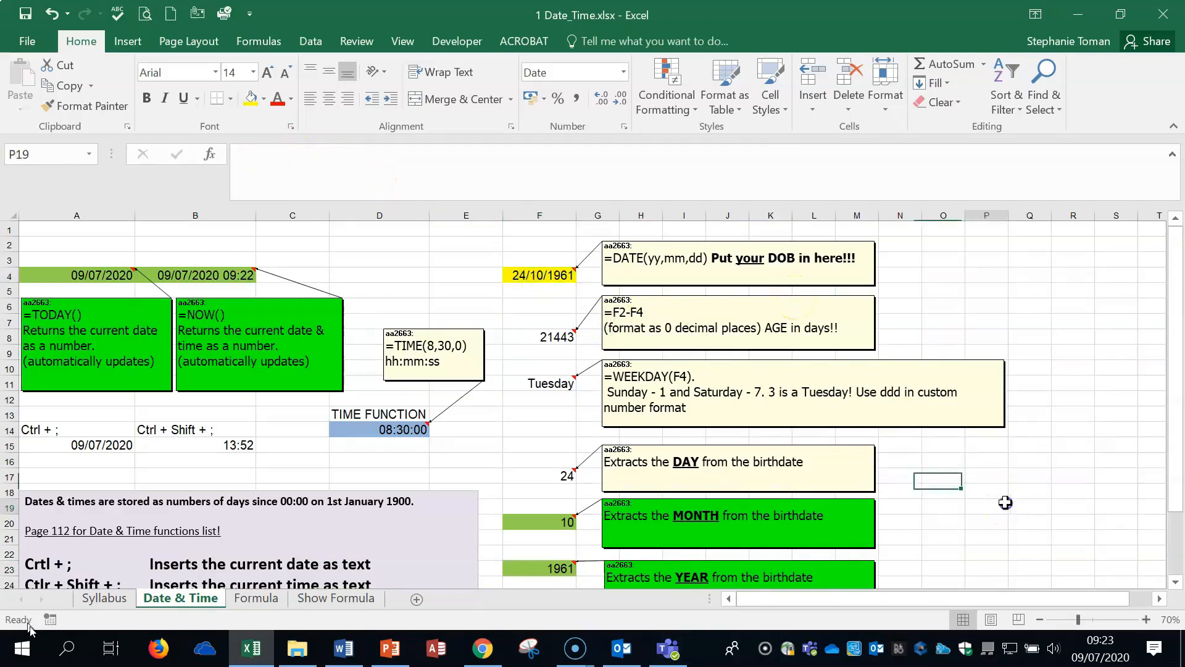
pyautogui.click(987, 508)
pyautogui.scroll(-3, 1008, 502)
pyautogui.click(547, 432)
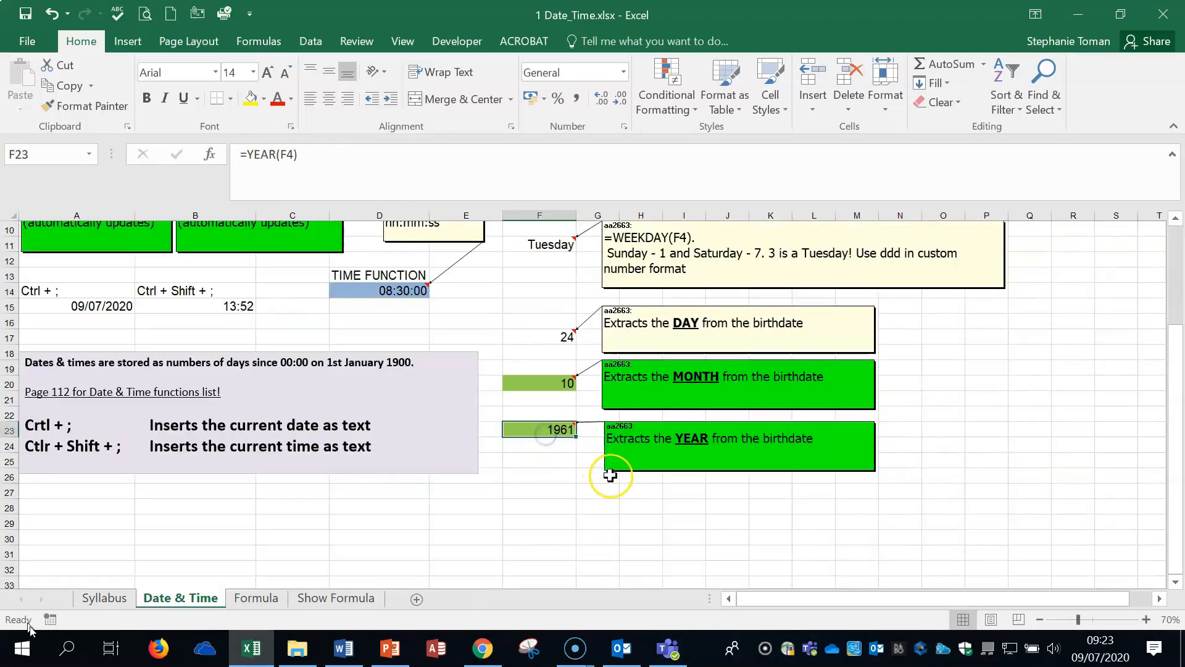
pyautogui.scroll(3, 610, 474)
pyautogui.click(539, 275)
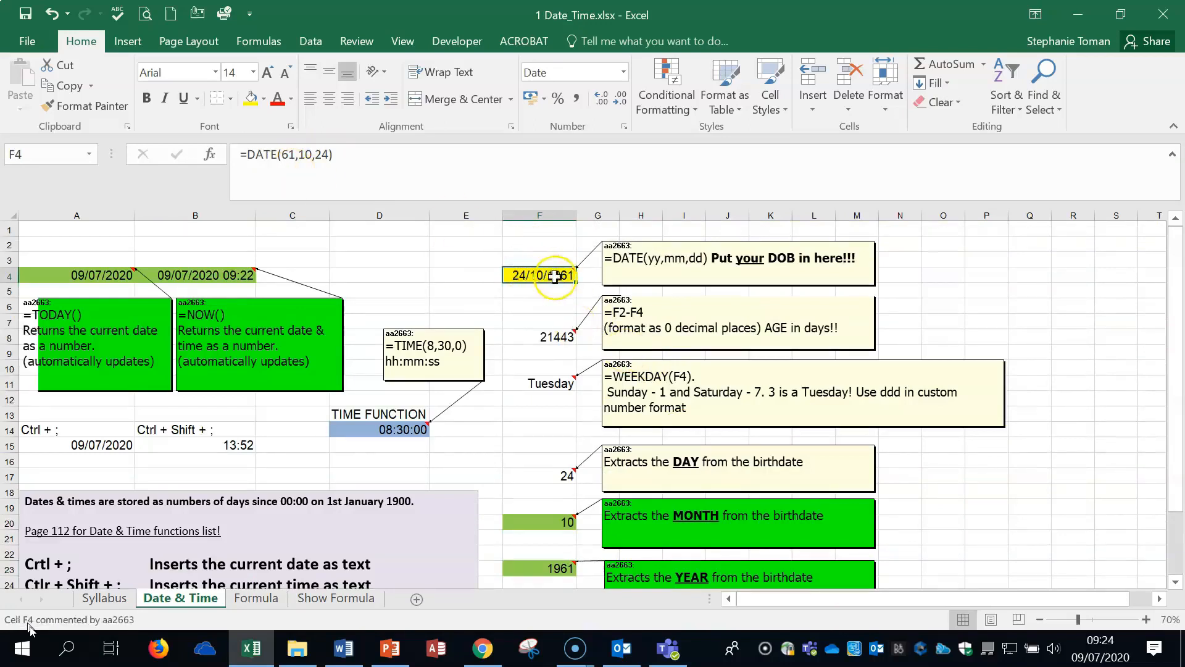
pyautogui.click(1051, 529)
pyautogui.scroll(-3, 1049, 529)
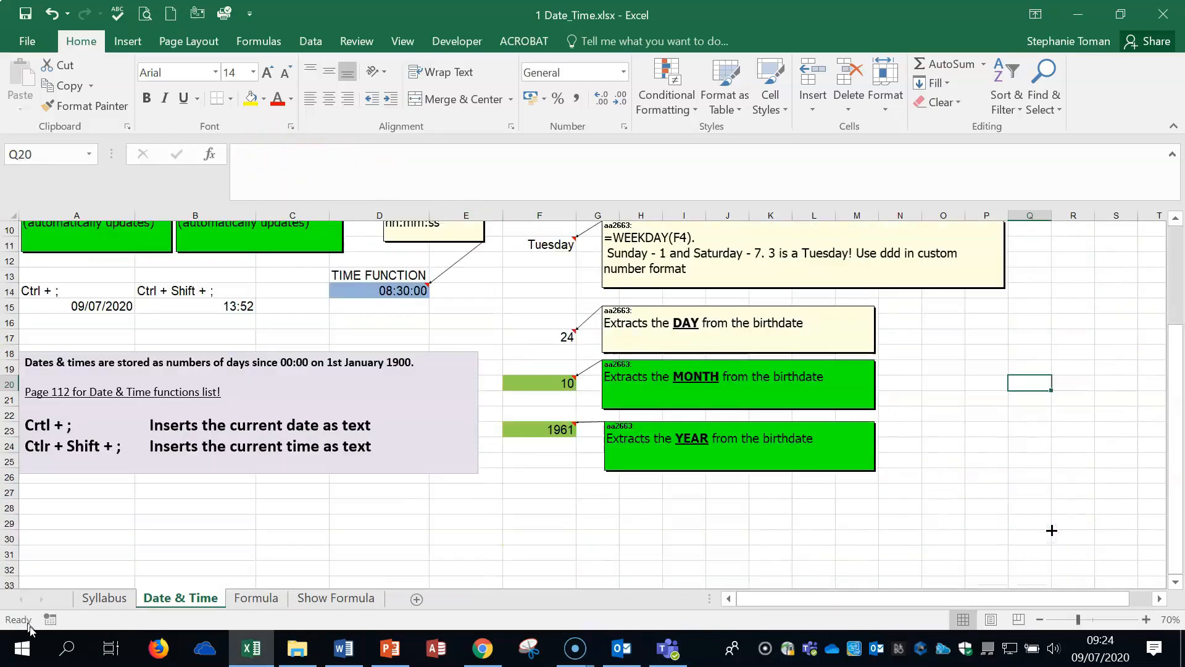
# Step: Switch to the Formula sheet and look over the date and time formulas displayed in its cells
pyautogui.click(223, 597)
pyautogui.click(765, 511)
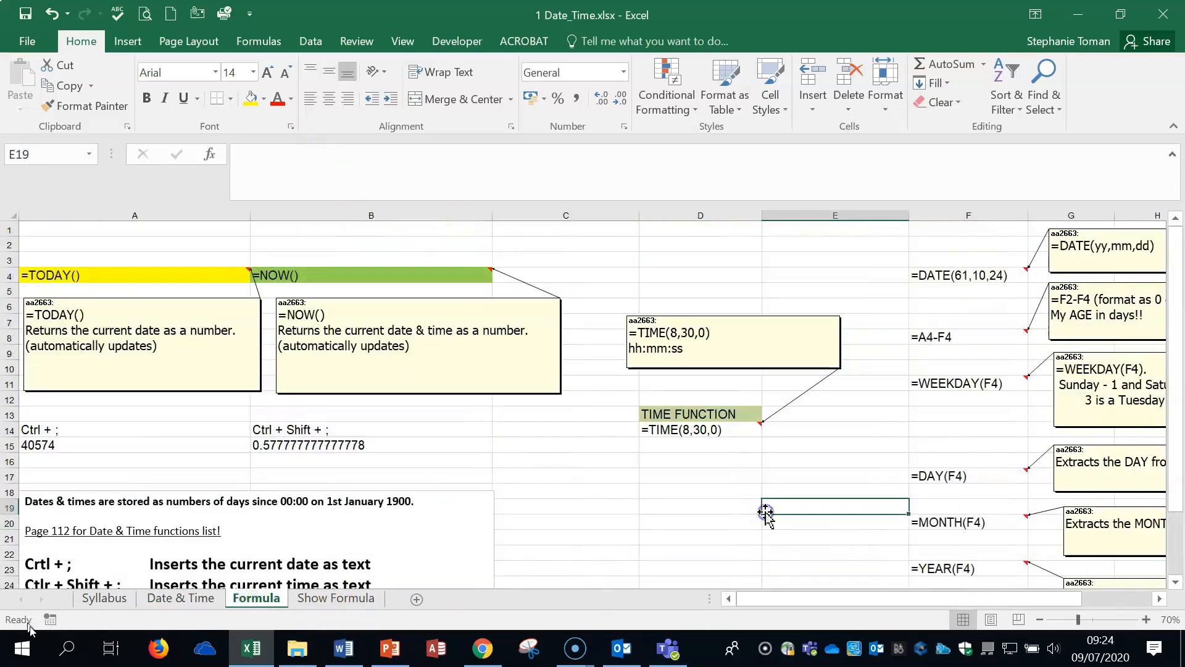
pyautogui.scroll(-1, 765, 511)
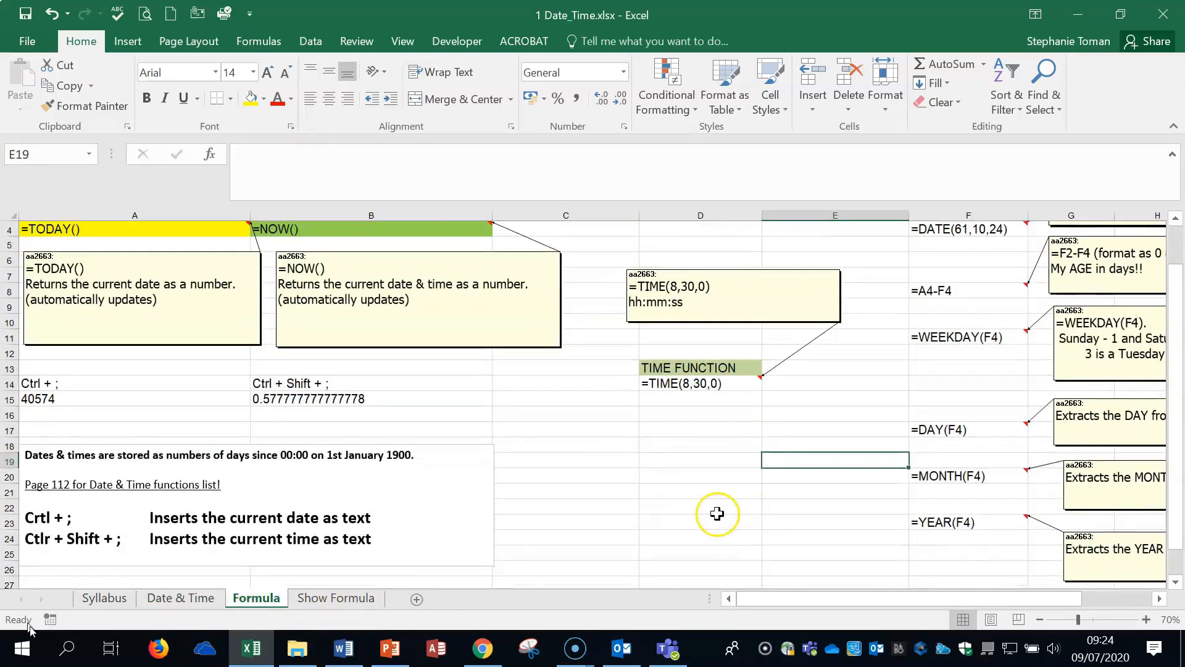
pyautogui.scroll(1, 720, 509)
pyautogui.click(617, 501)
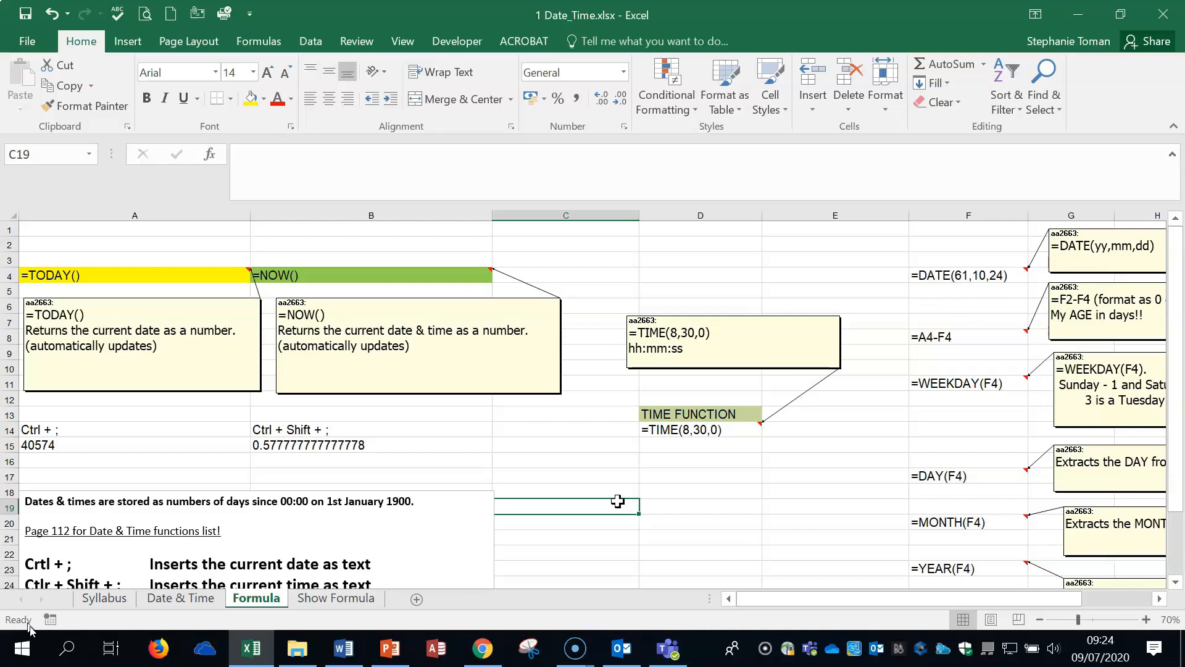
# Step: Toggle the Formula sheet several times between formulas and calculated results, leaving the calculated results displayed
pyautogui.hotkey('ctrl', '`')
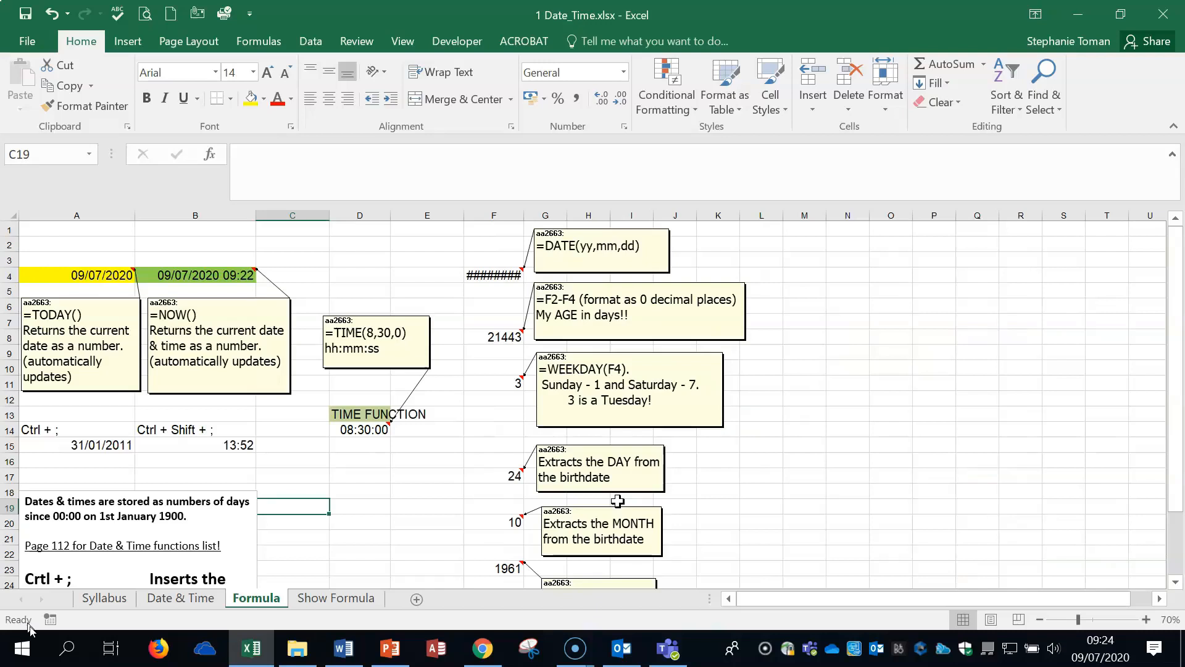
pyautogui.hotkey('ctrl', '`')
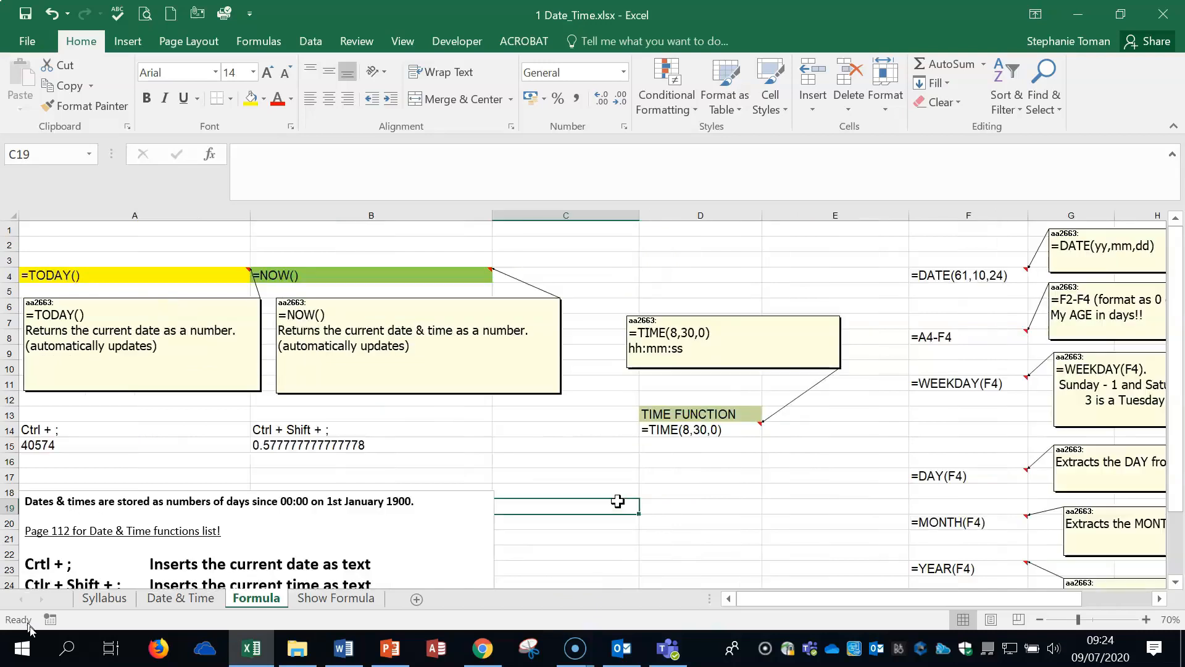
pyautogui.hotkey('ctrl', '`')
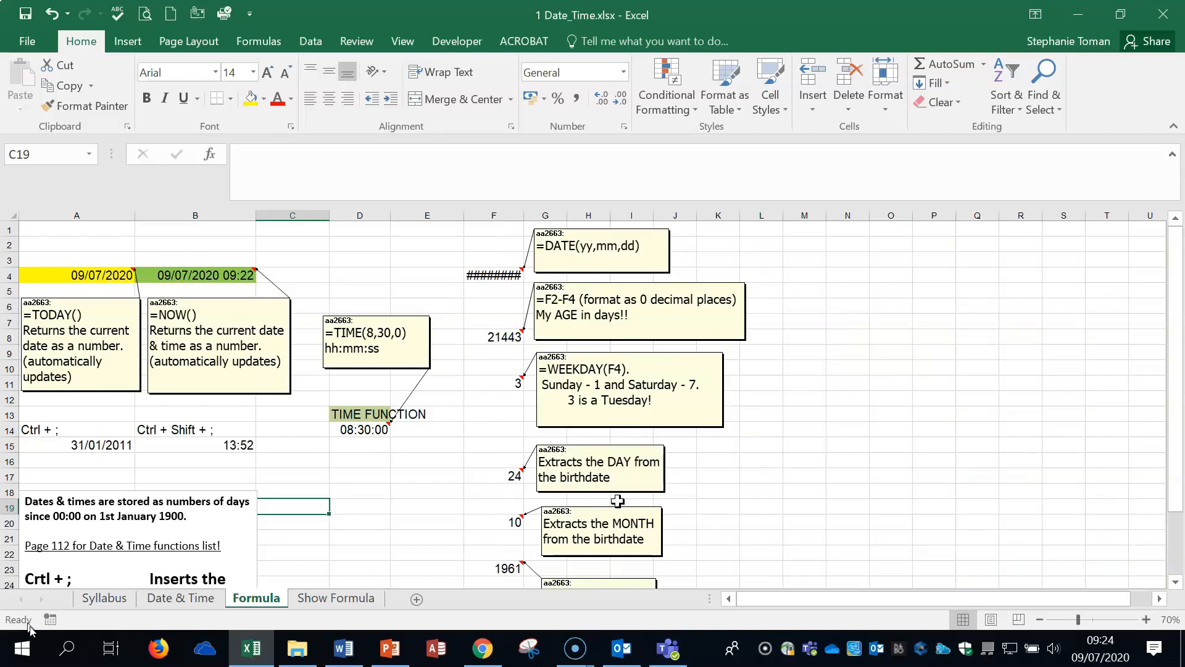
pyautogui.hotkey('ctrl', '`')
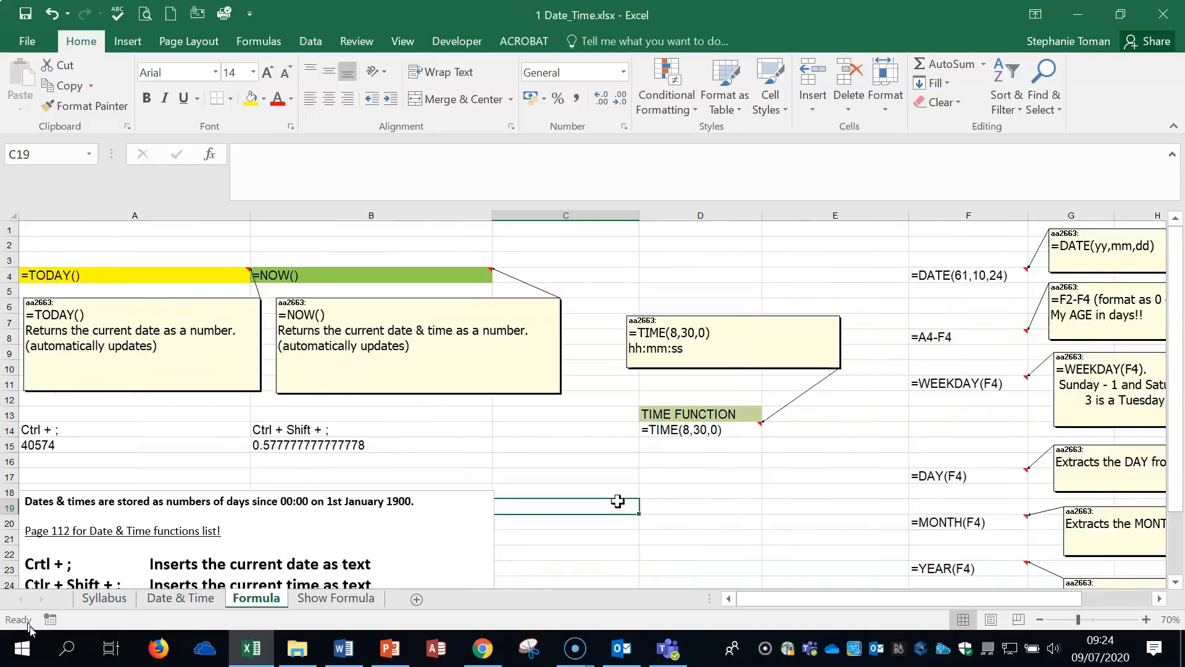
pyautogui.click(258, 40)
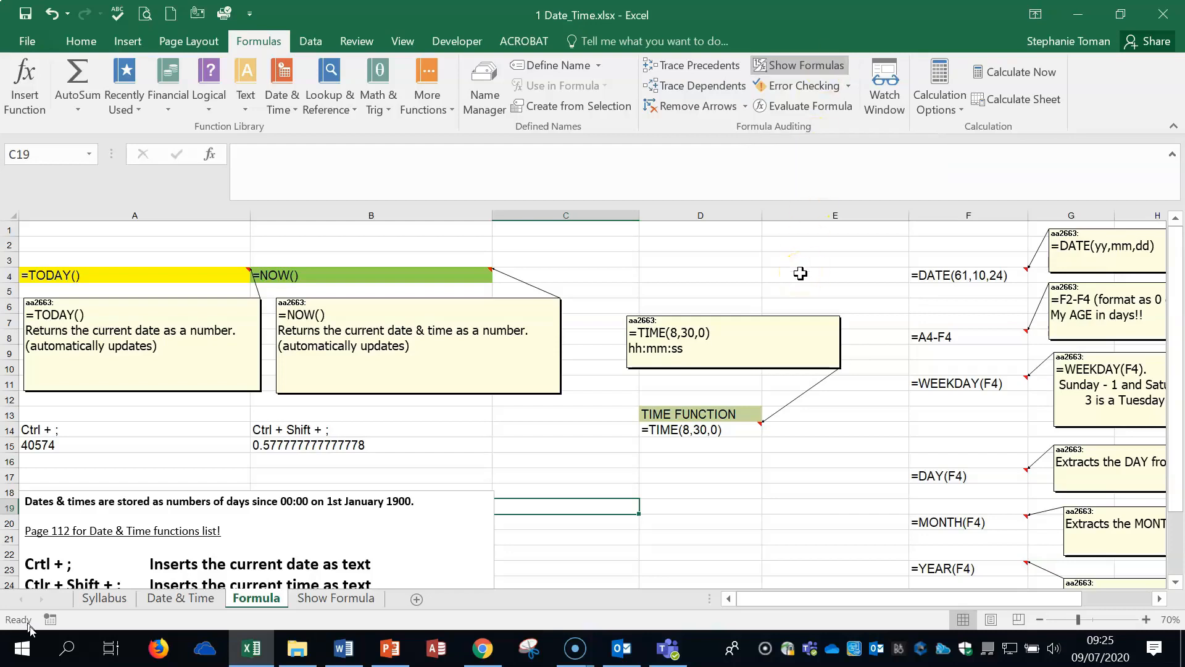
pyautogui.hotkey('ctrl', '`')
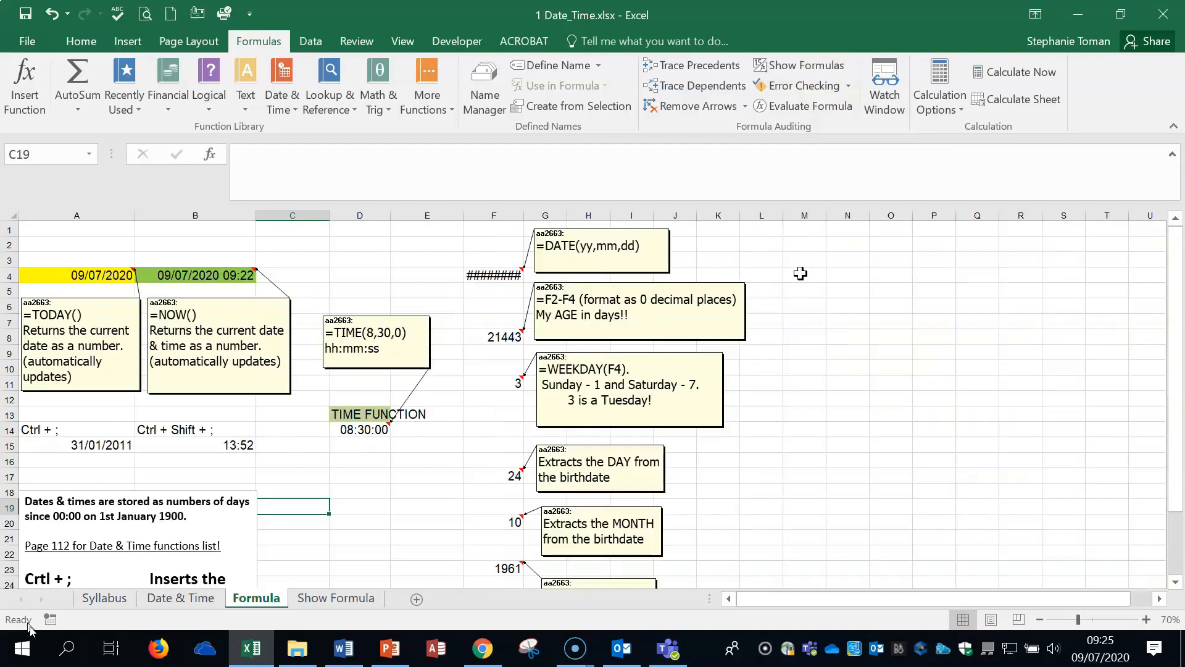
pyautogui.hotkey('ctrl', '`')
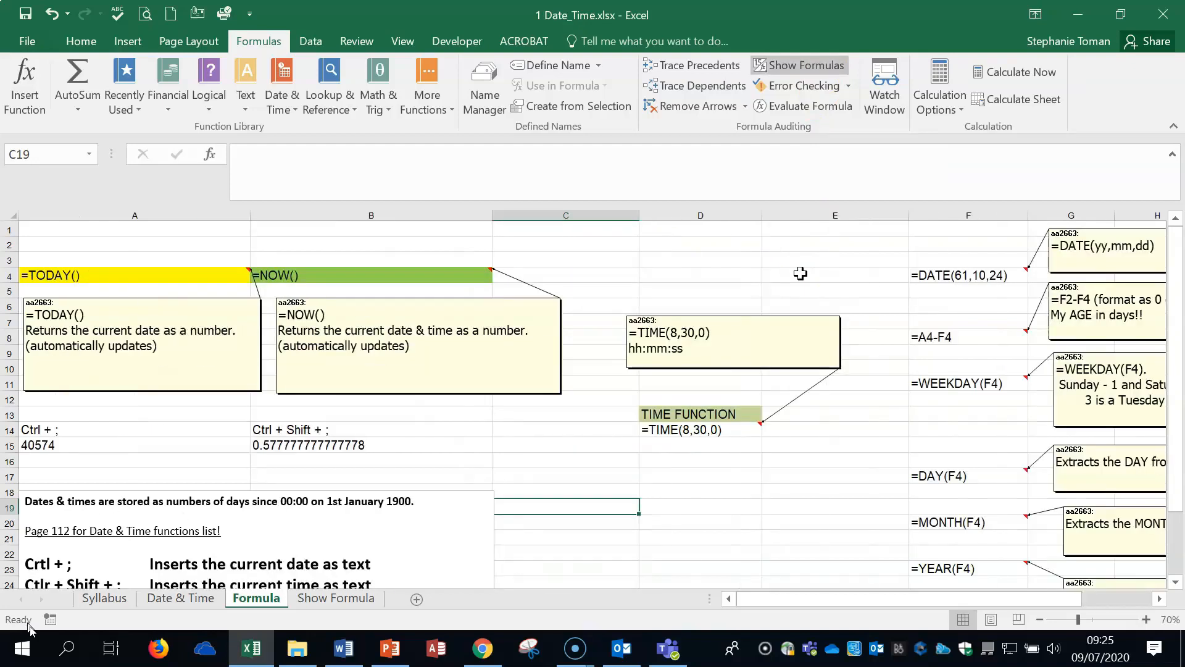
pyautogui.hotkey('ctrl', '`')
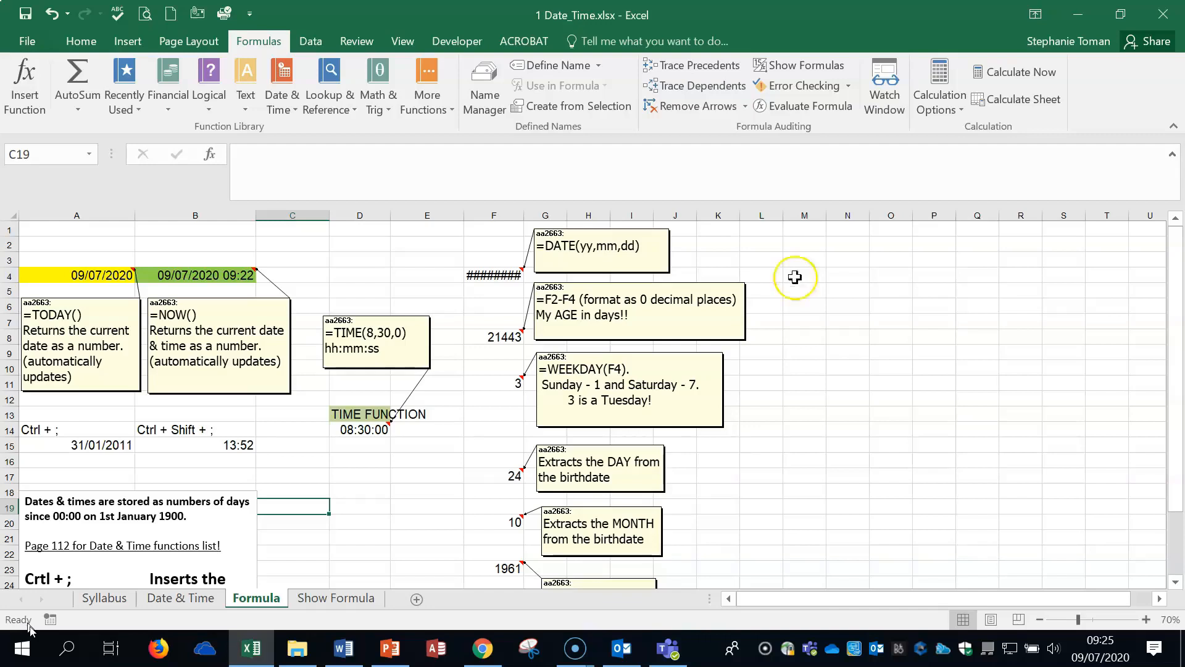
# Step: Switch to the Show Formula sheet and read its notes on displaying formulas instead of calculated results
pyautogui.click(346, 602)
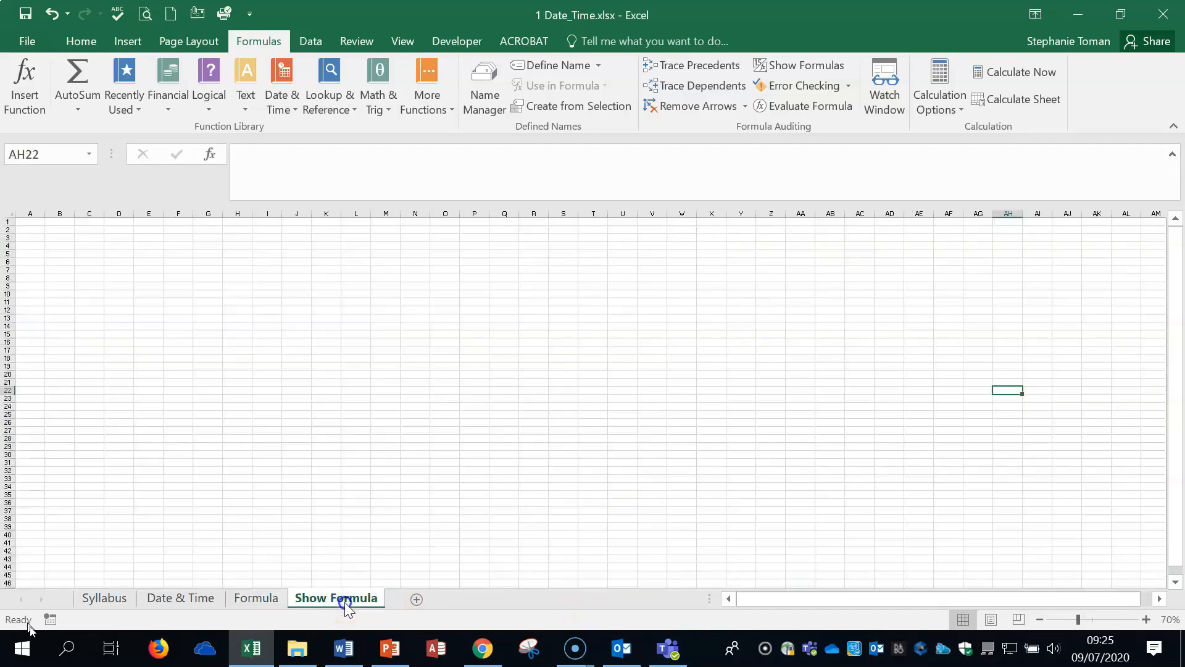
pyautogui.click(1146, 619)
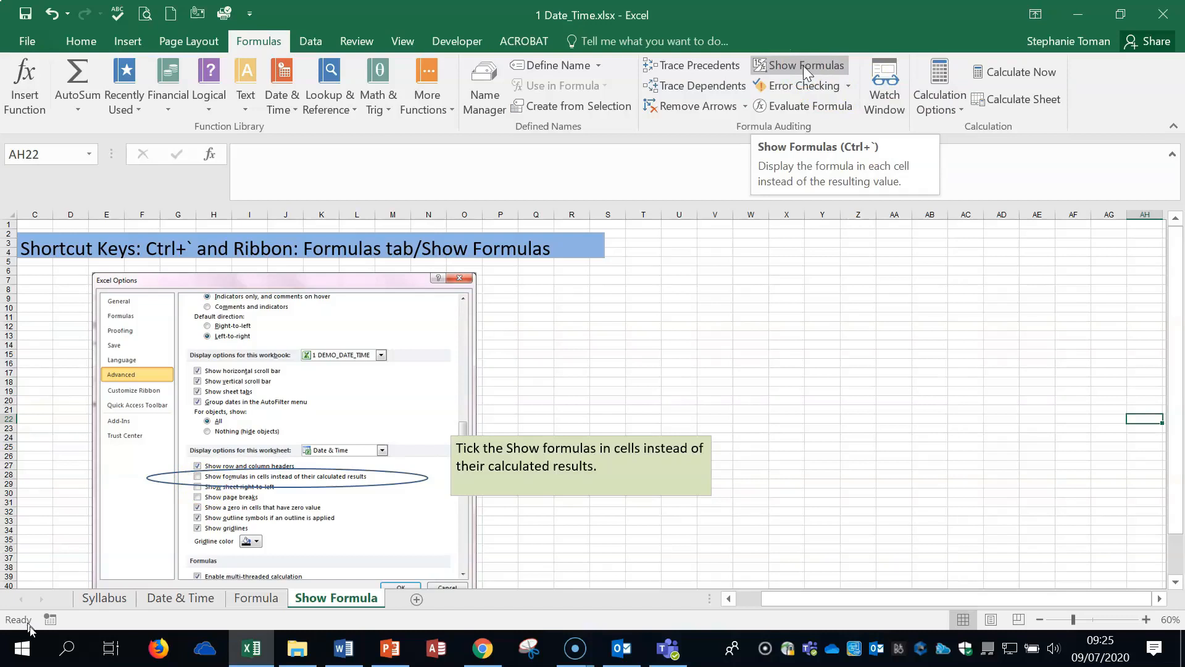
pyautogui.click(893, 289)
pyautogui.click(895, 325)
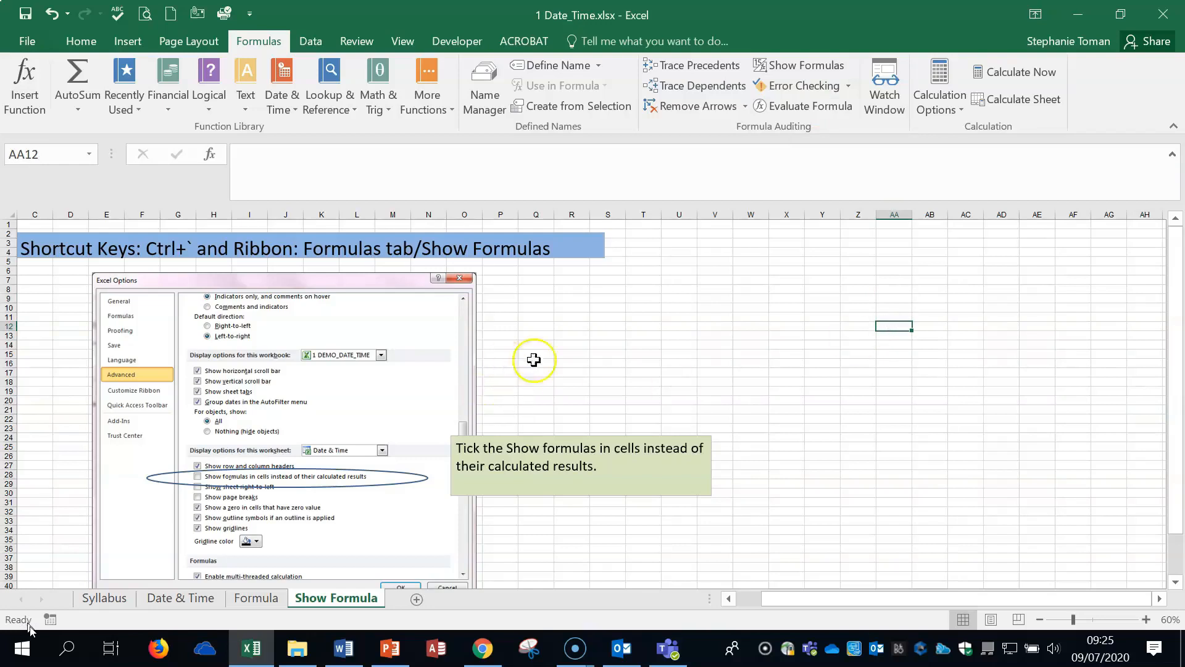
pyautogui.click(608, 352)
pyautogui.click(771, 352)
pyautogui.click(782, 381)
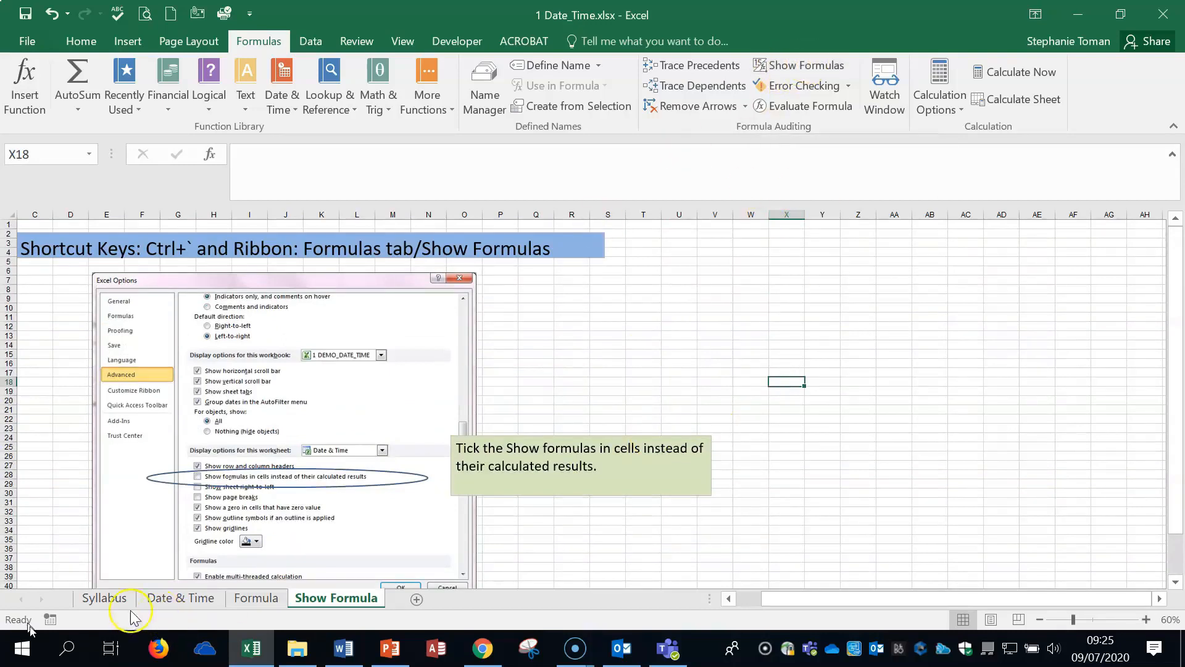
pyautogui.click(930, 386)
pyautogui.click(962, 363)
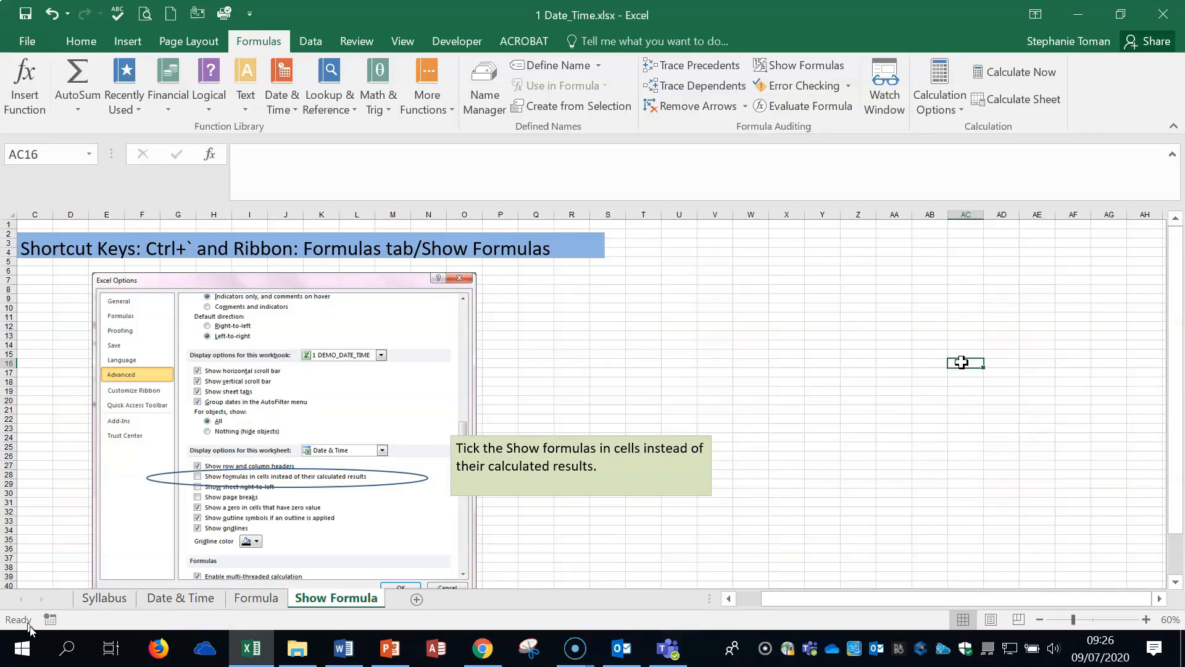
# Step: Close 1 Date_Time.xlsx without saving the changes and open 2 Lookups.xlsx from the 14 Functions folder
pyautogui.click(1163, 13)
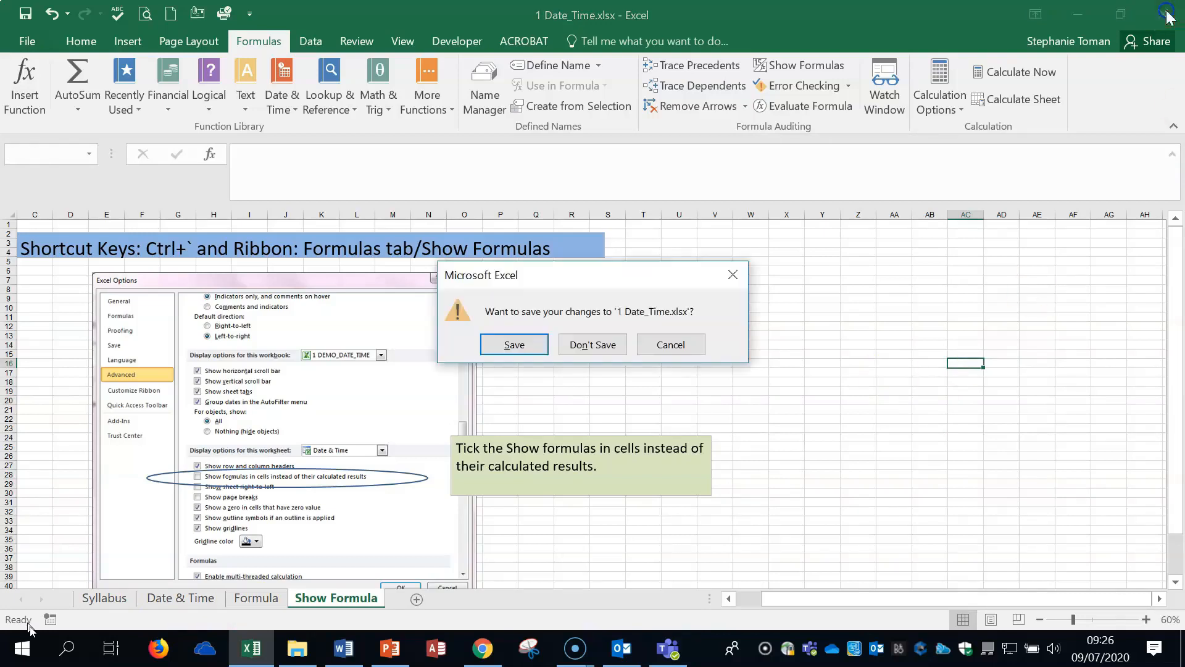
pyautogui.click(591, 346)
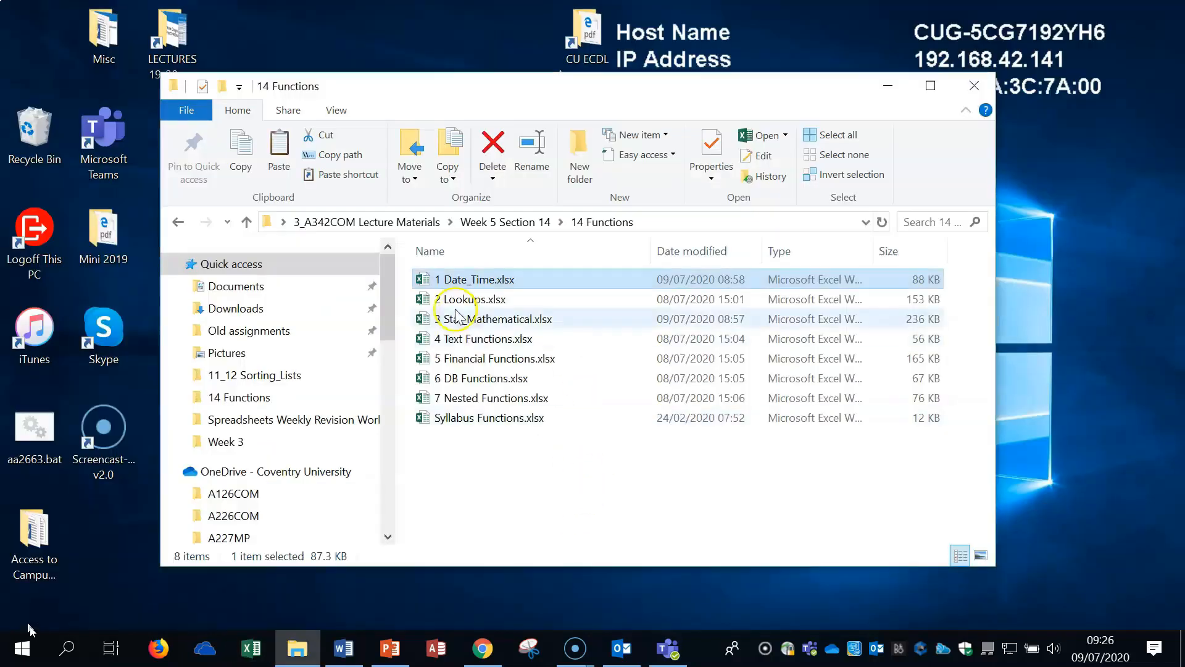
pyautogui.click(456, 303)
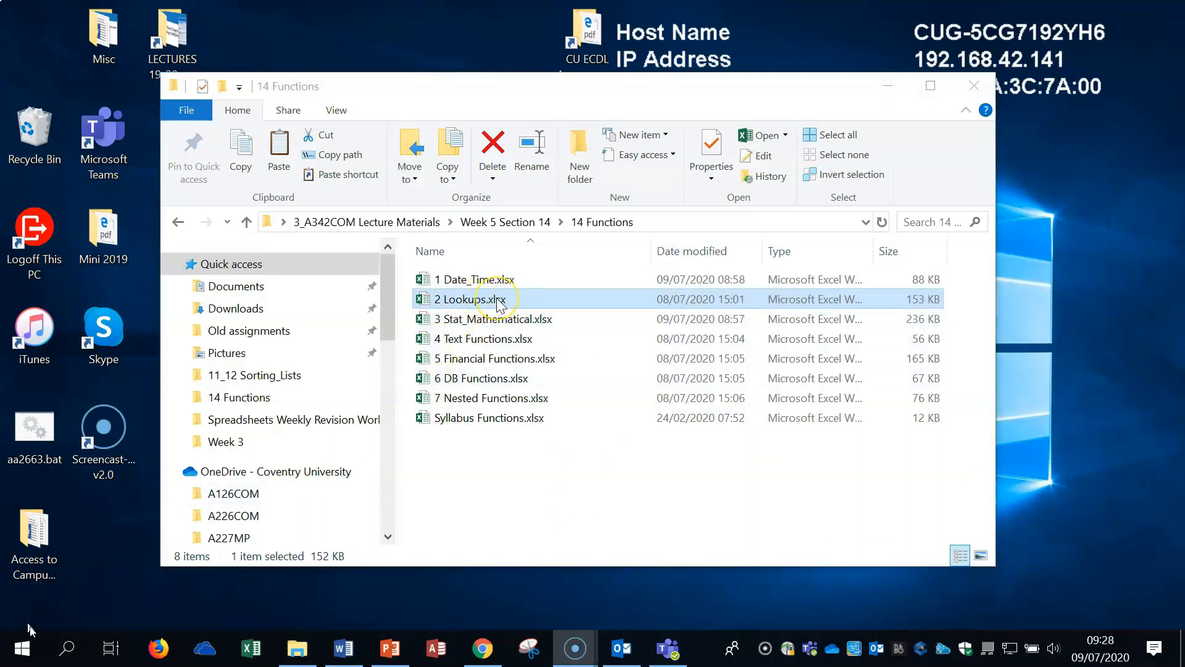
pyautogui.doubleClick(499, 301)
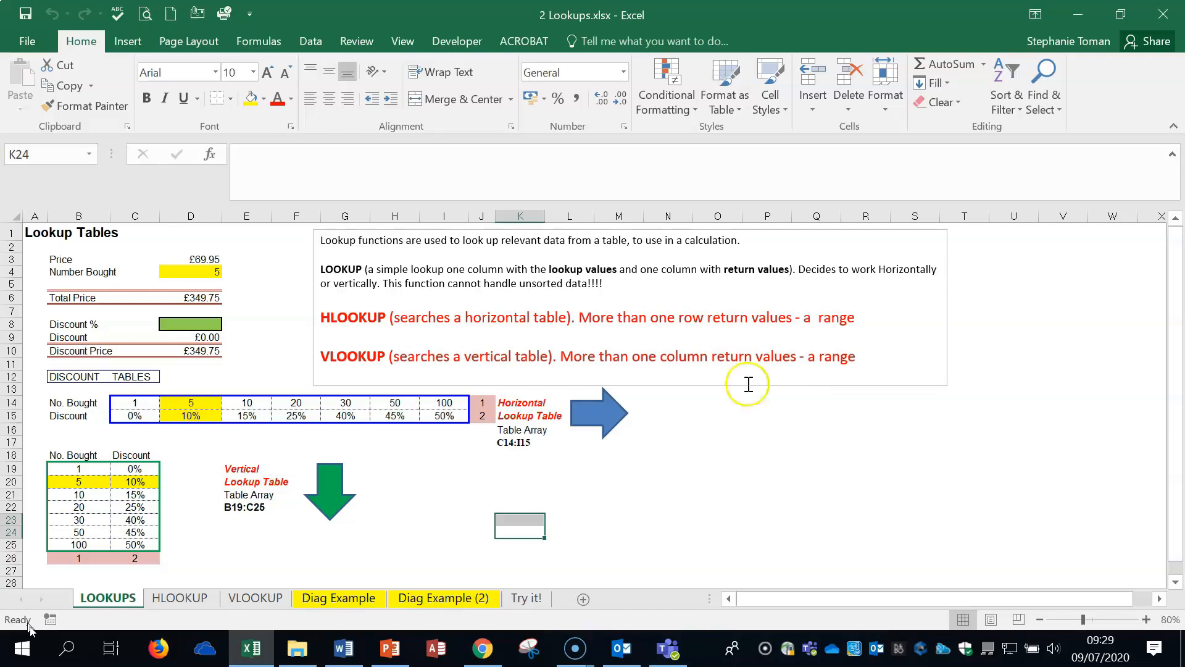
# Step: Examine the Discount % cell D8 and the Number Bought cell D4 against the lookup tables on the LOOKUPS sheet
pyautogui.click(199, 326)
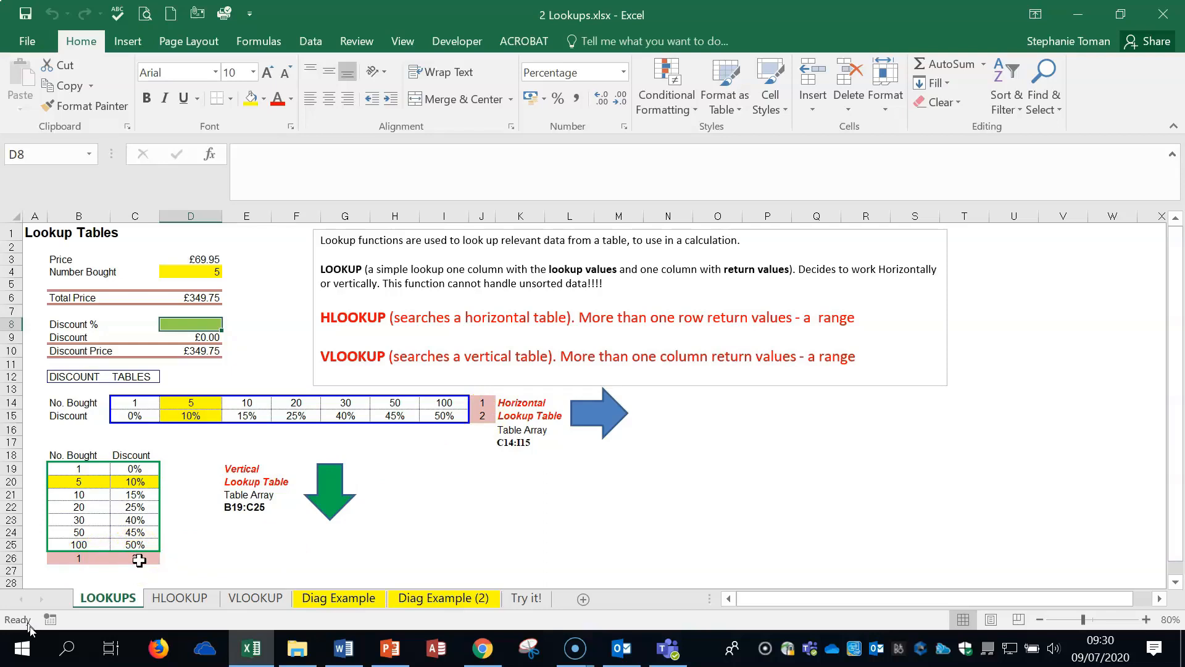
pyautogui.click(193, 272)
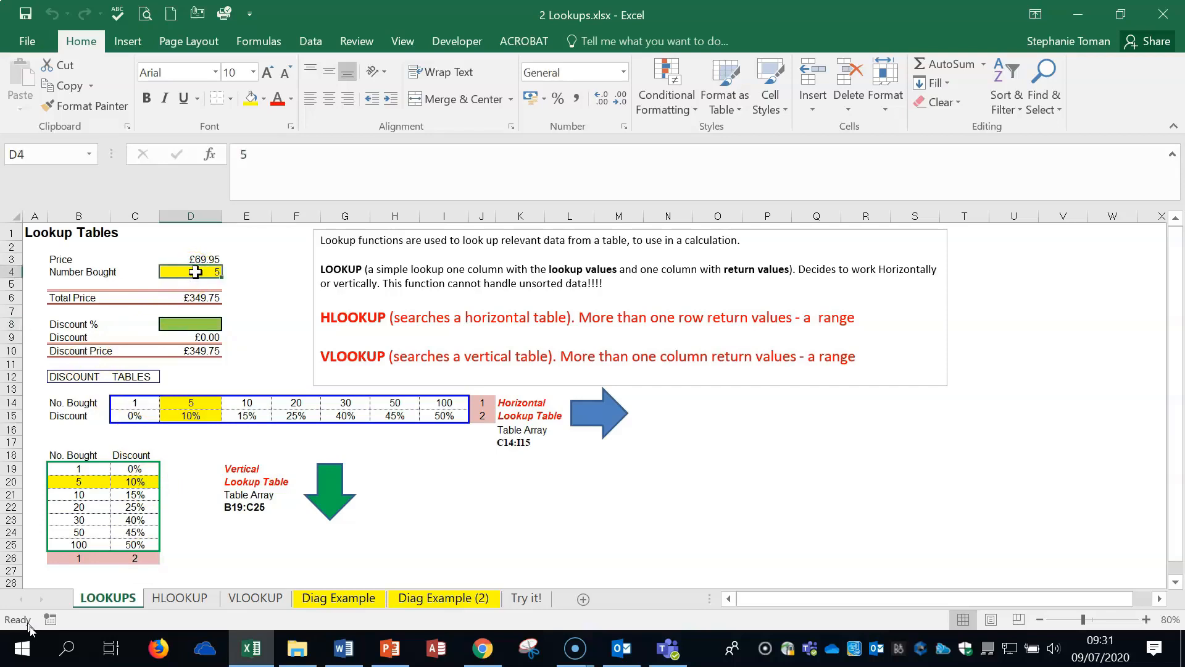
pyautogui.click(191, 326)
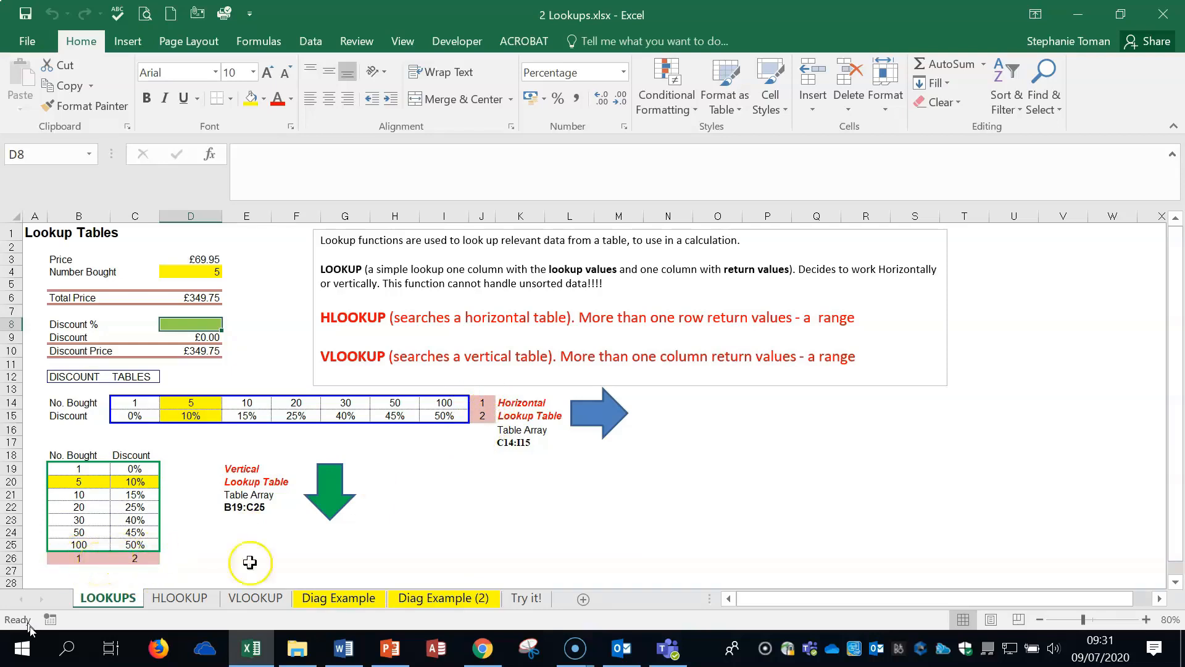
# Step: Switch to the HLOOKUP sheet and examine its example of the HLOOKUP function arguments
pyautogui.click(181, 599)
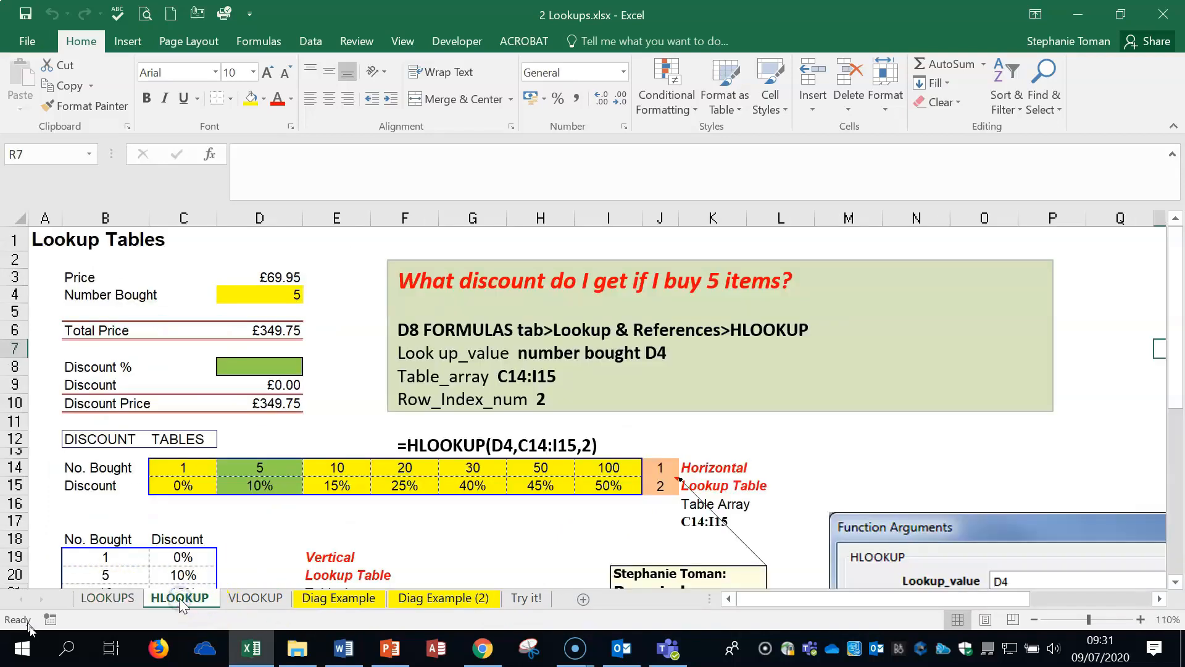
pyautogui.moveTo(923, 598); pyautogui.dragTo(1010, 602)
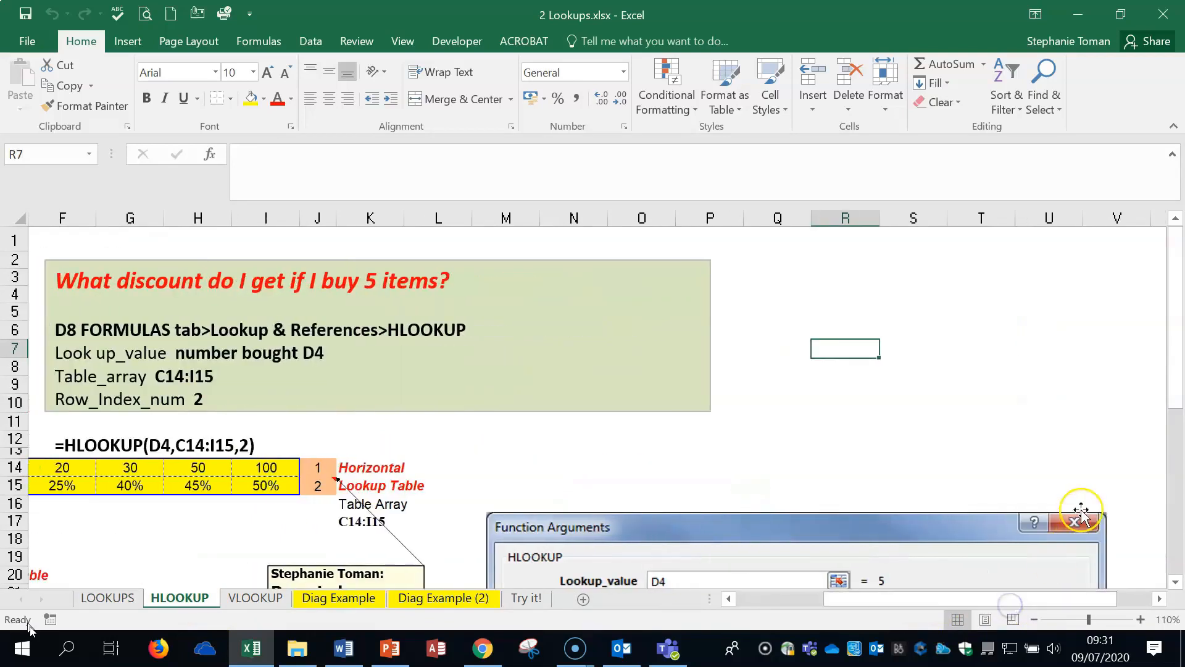
pyautogui.scroll(-4, 1081, 513)
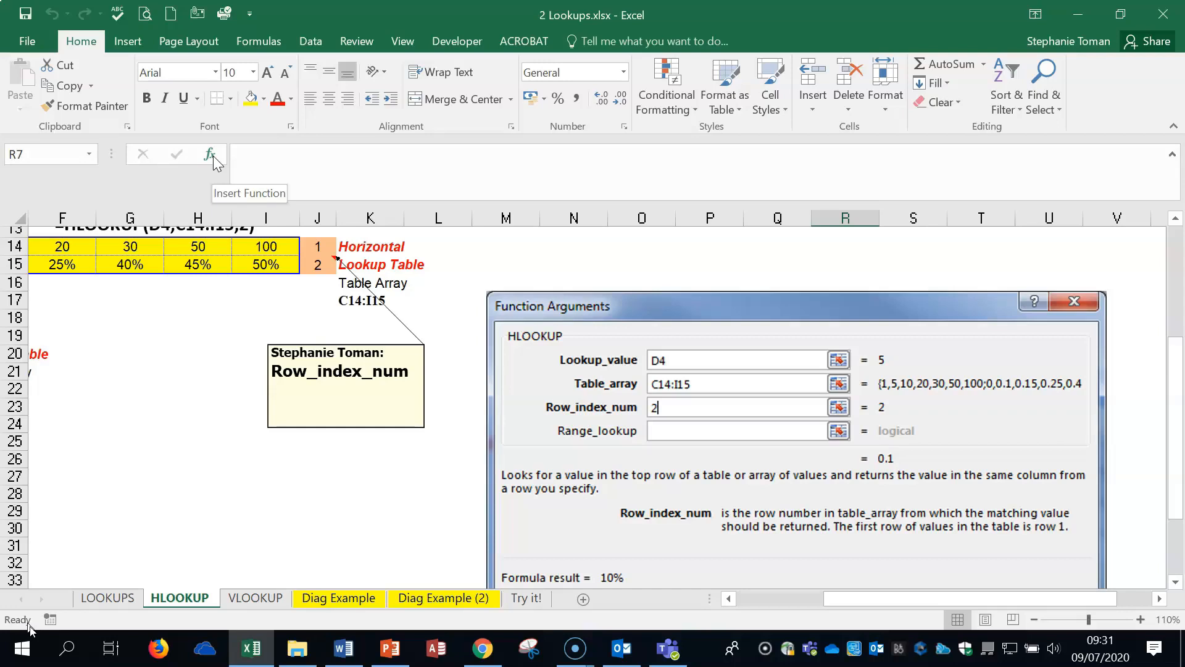
# Step: Enter =HLOOKUP(D4,C14:I15,2) directly in the Discount % cell D8 of the HLOOKUP sheet
pyautogui.moveTo(833, 598); pyautogui.dragTo(734, 602)
pyautogui.scroll(2, 424, 475)
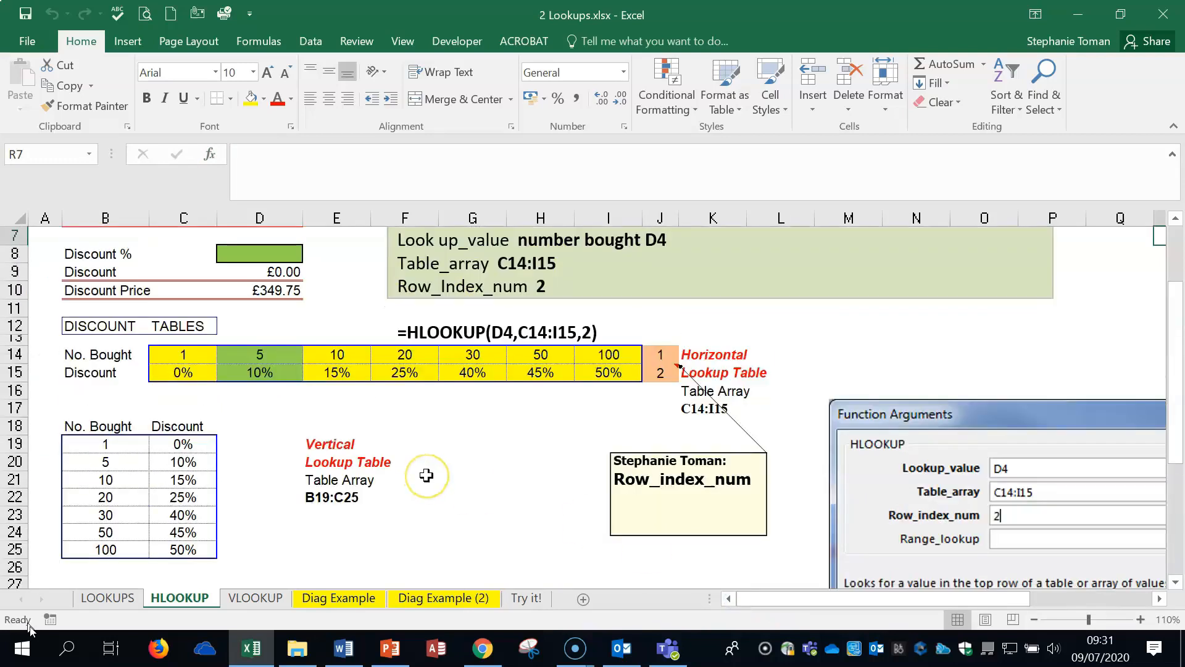
pyautogui.scroll(2, 426, 475)
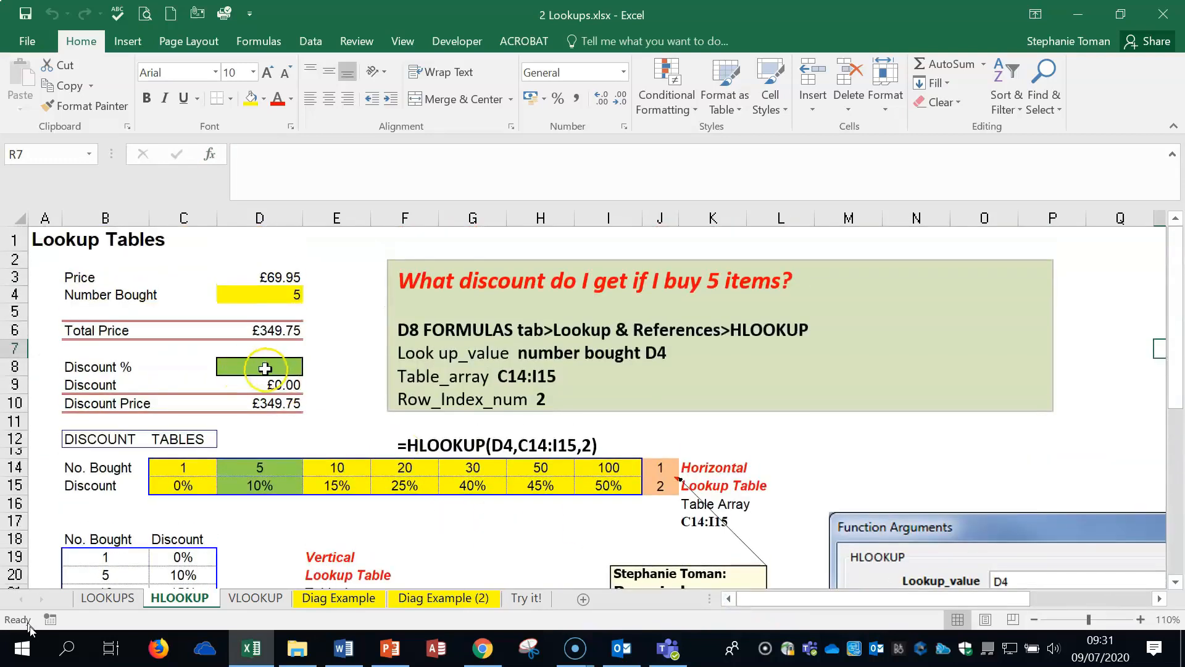
pyautogui.click(265, 367)
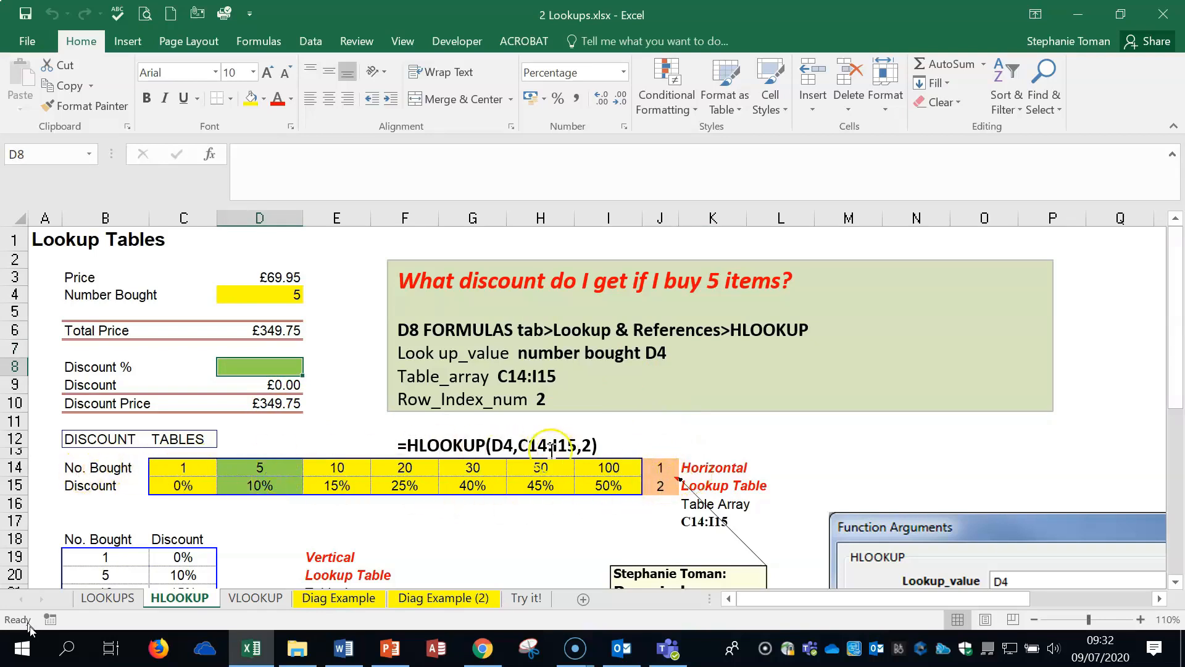
pyautogui.write('=')
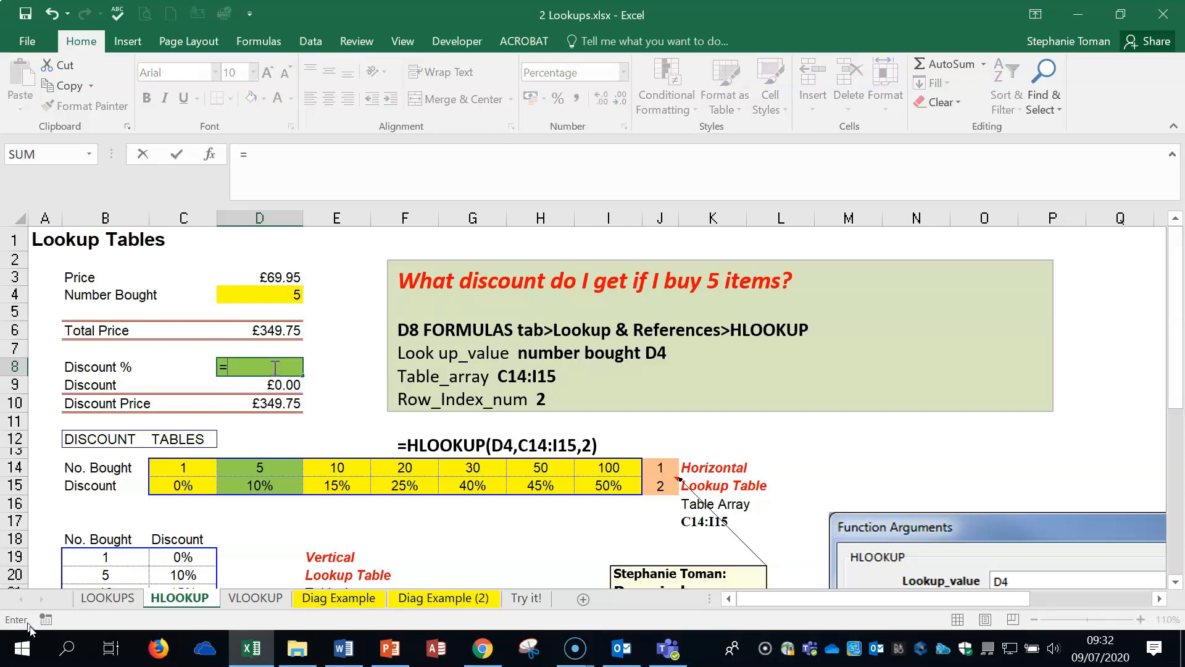
pyautogui.write('hl')
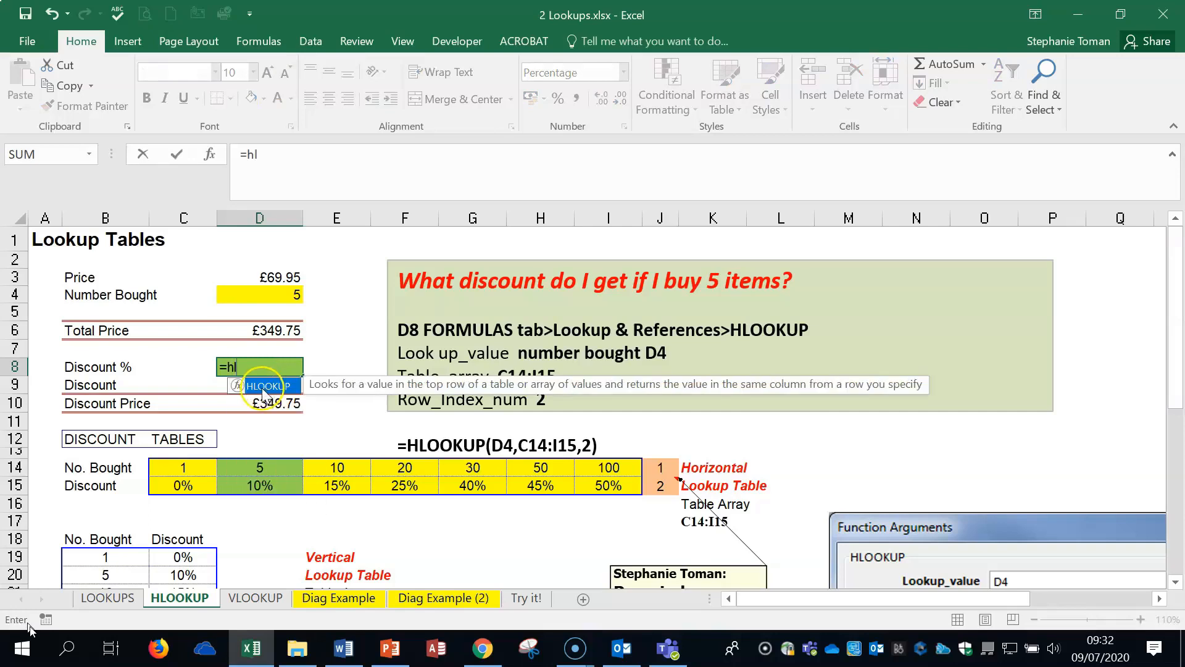
pyautogui.doubleClick(270, 387)
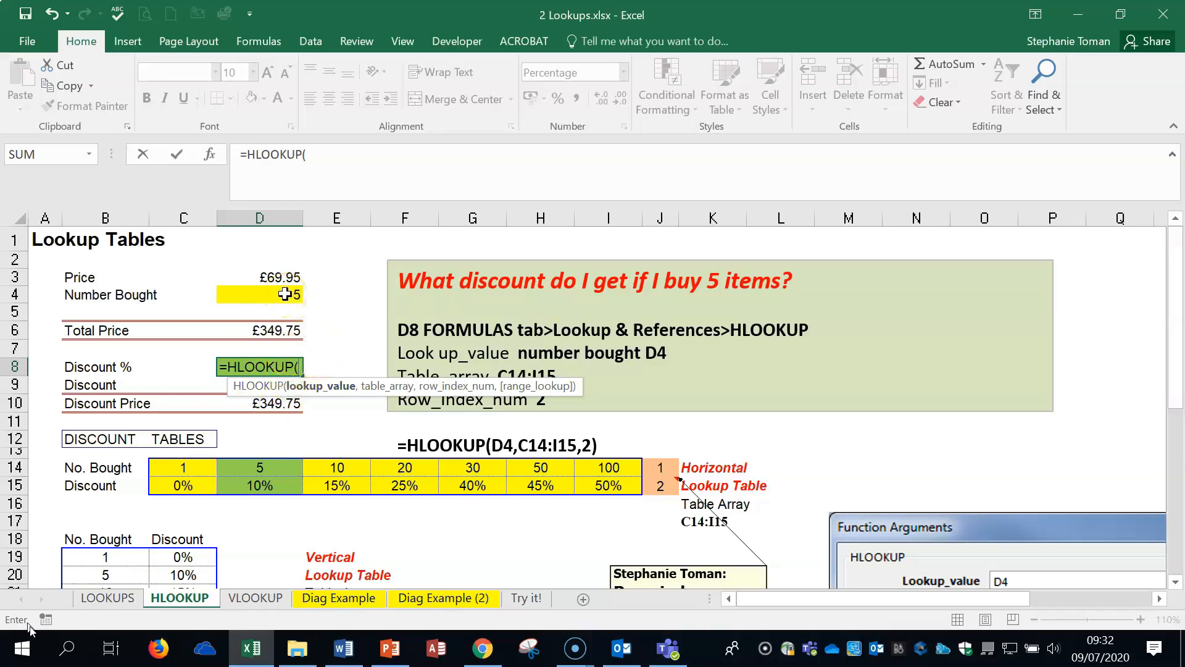
pyautogui.click(284, 294)
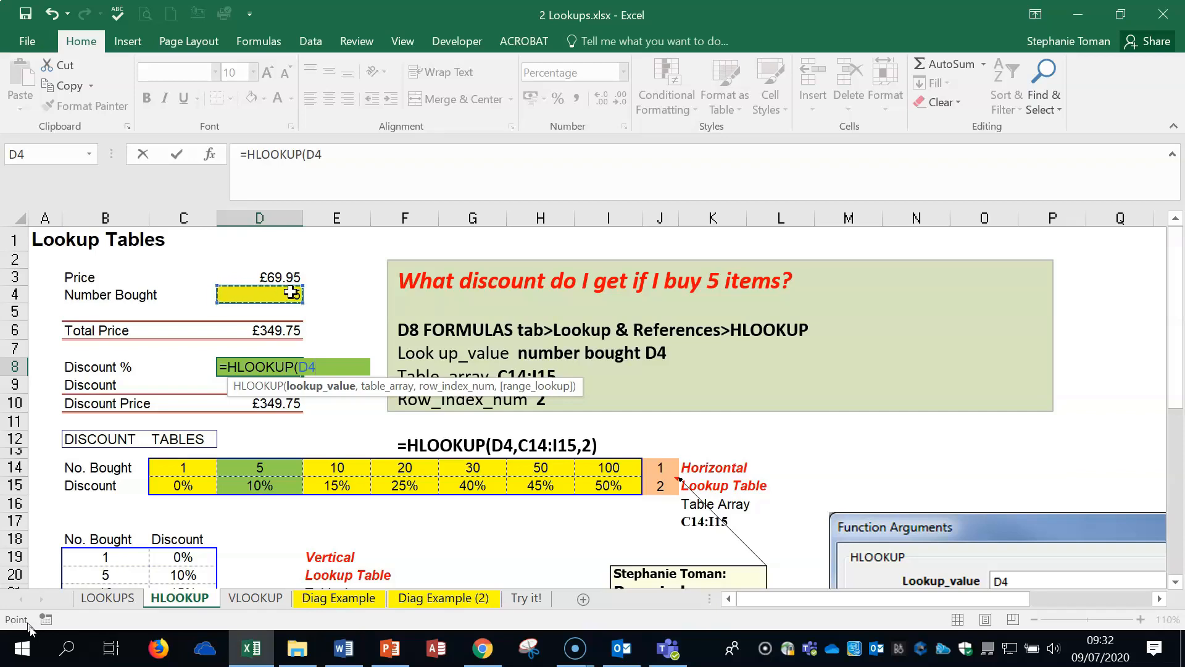
pyautogui.write(',')
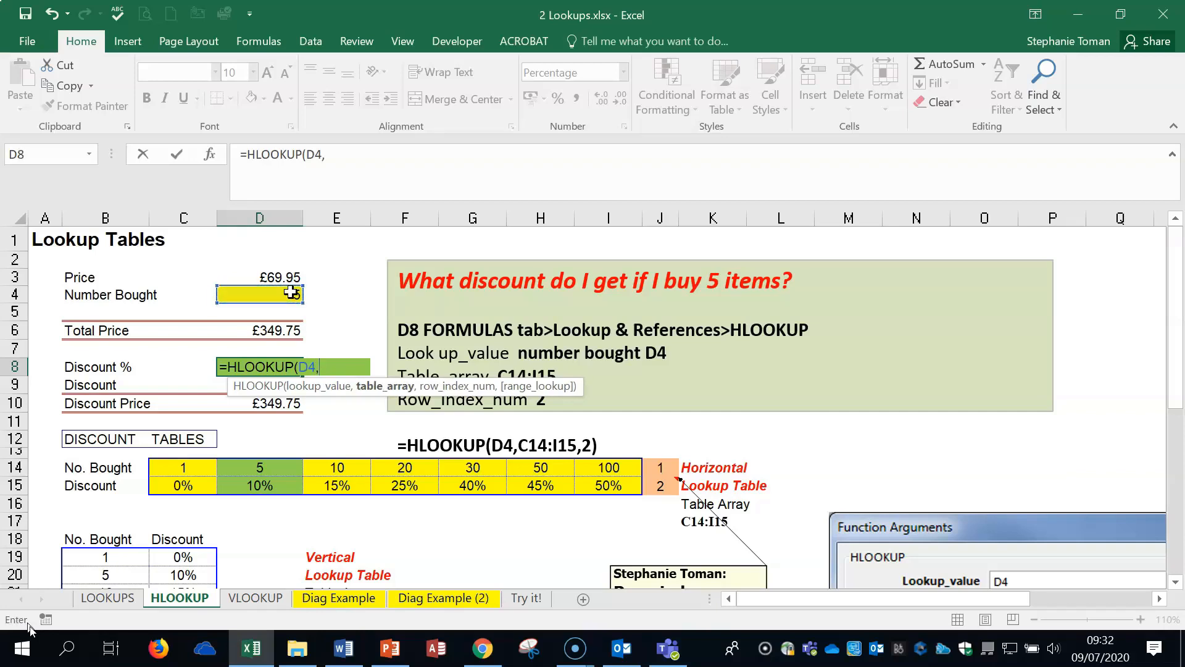
pyautogui.moveTo(176, 466); pyautogui.dragTo(610, 483)
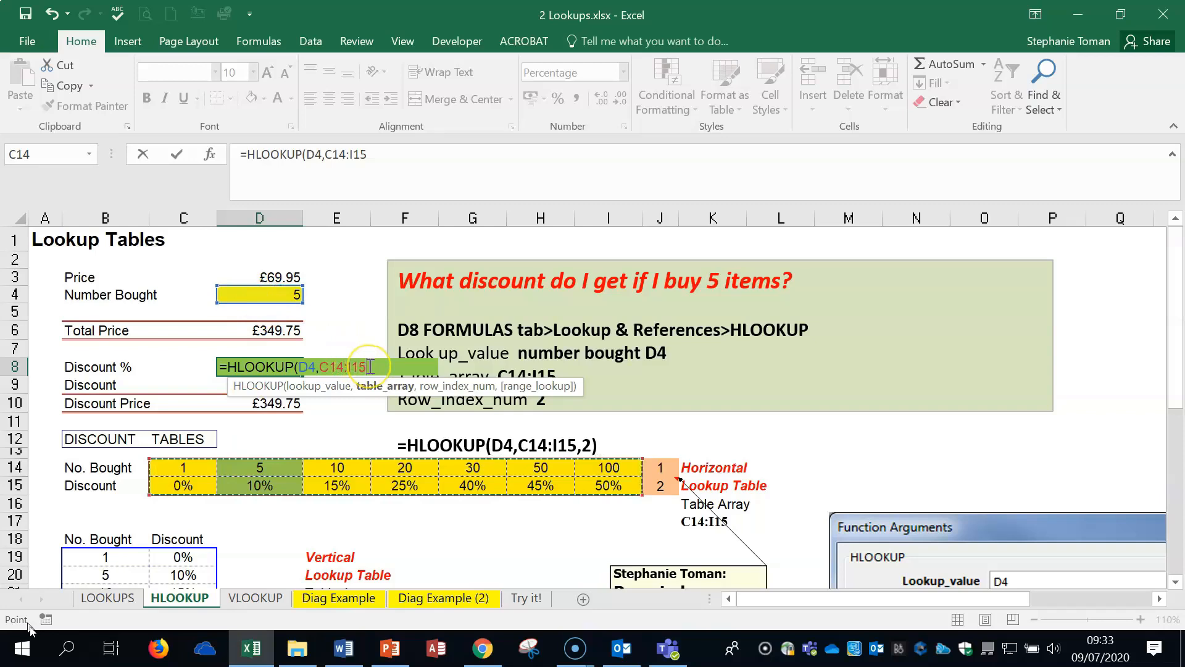
pyautogui.write(',2')
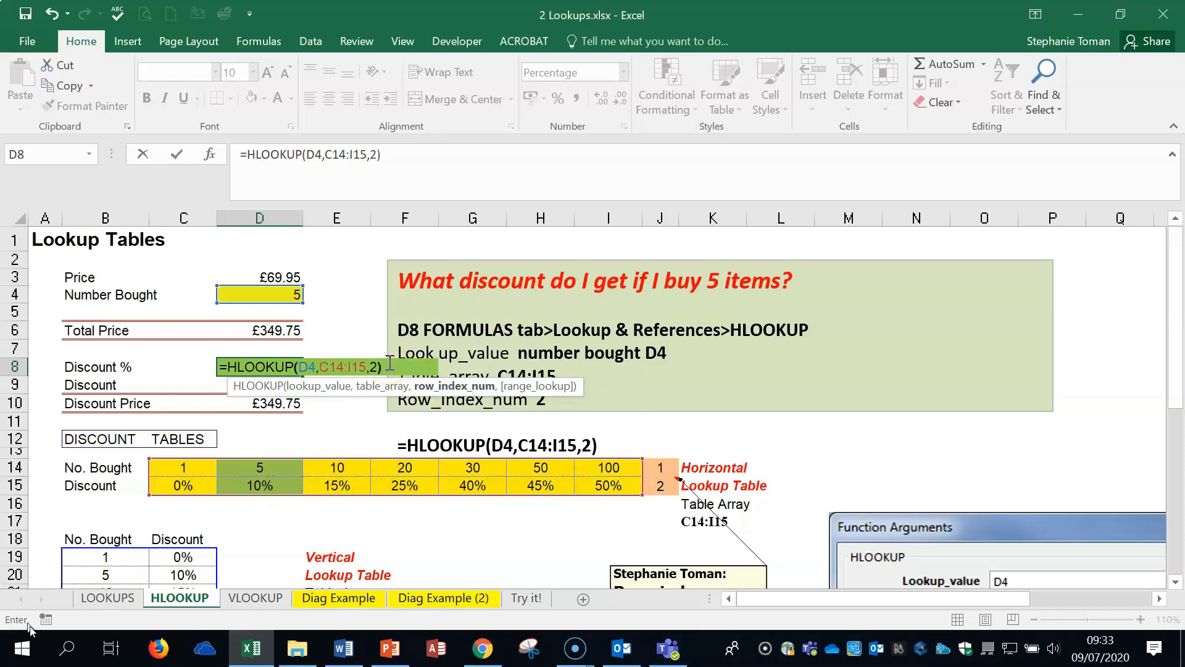
pyautogui.press('Return')
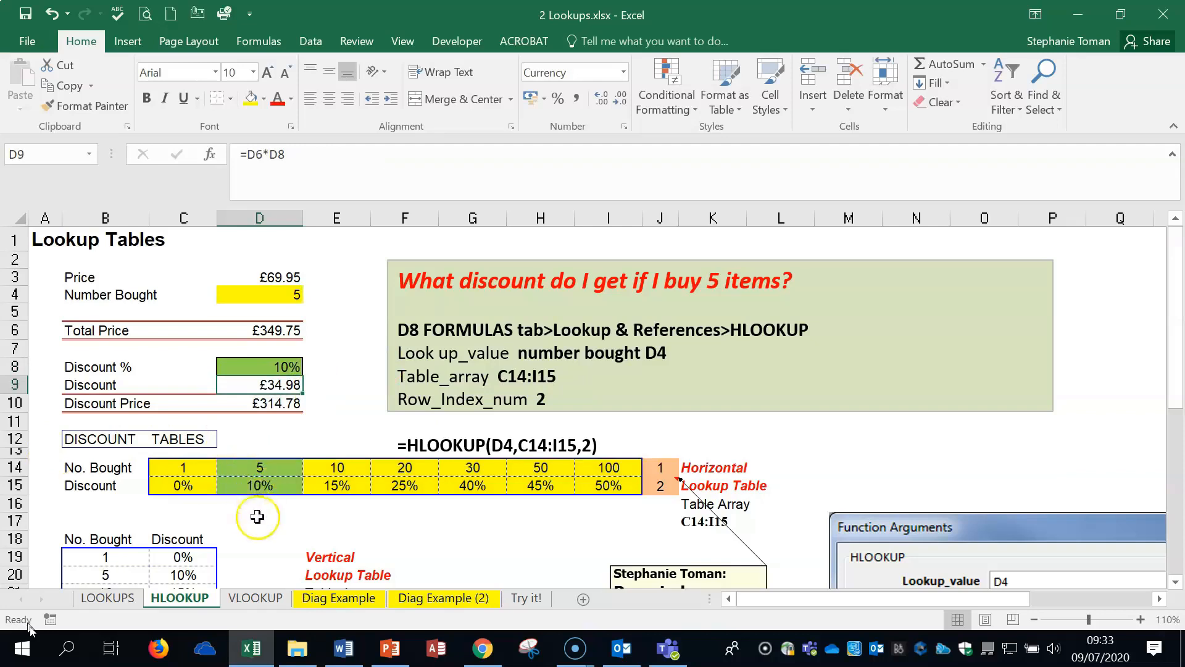
# Step: Clear the formula in D8 and start a new HLOOKUP there with the Function Arguments dialog open clear of the lookup data
pyautogui.click(283, 366)
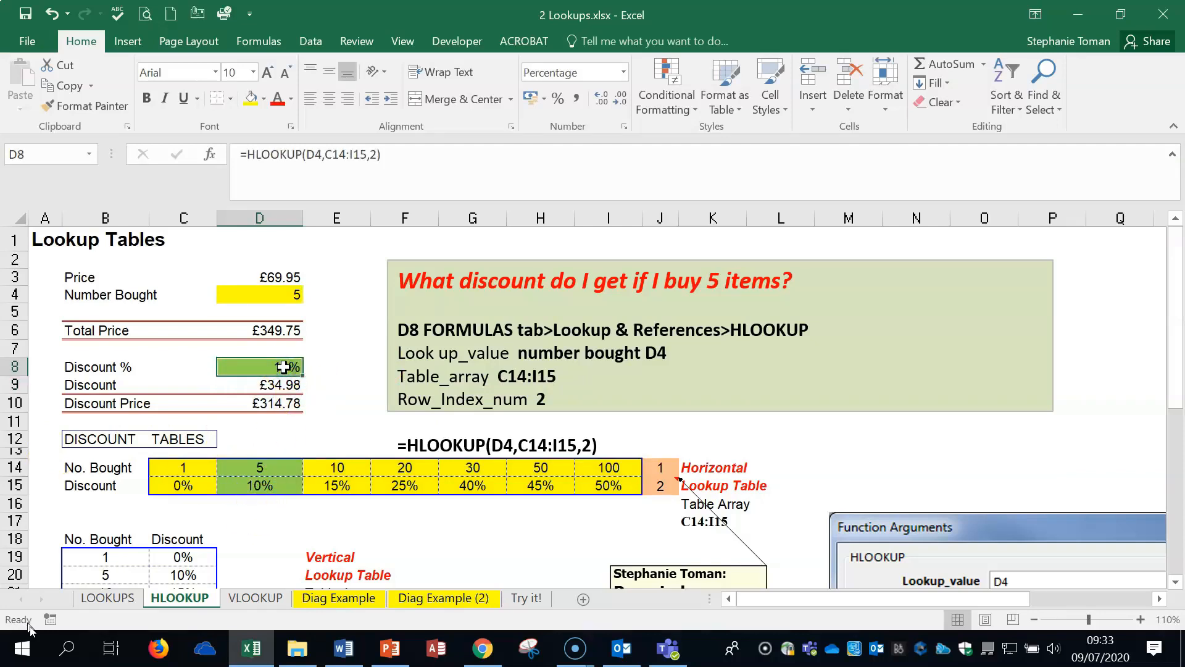
pyautogui.press('Delete')
pyautogui.write('=')
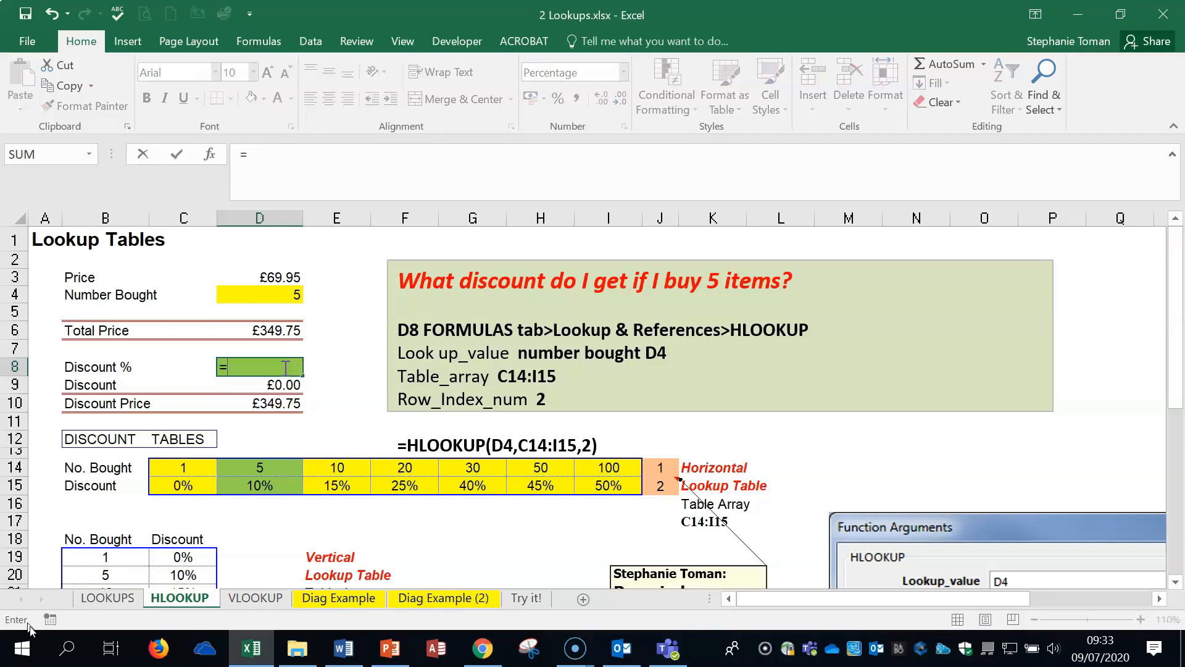
pyautogui.write('h')
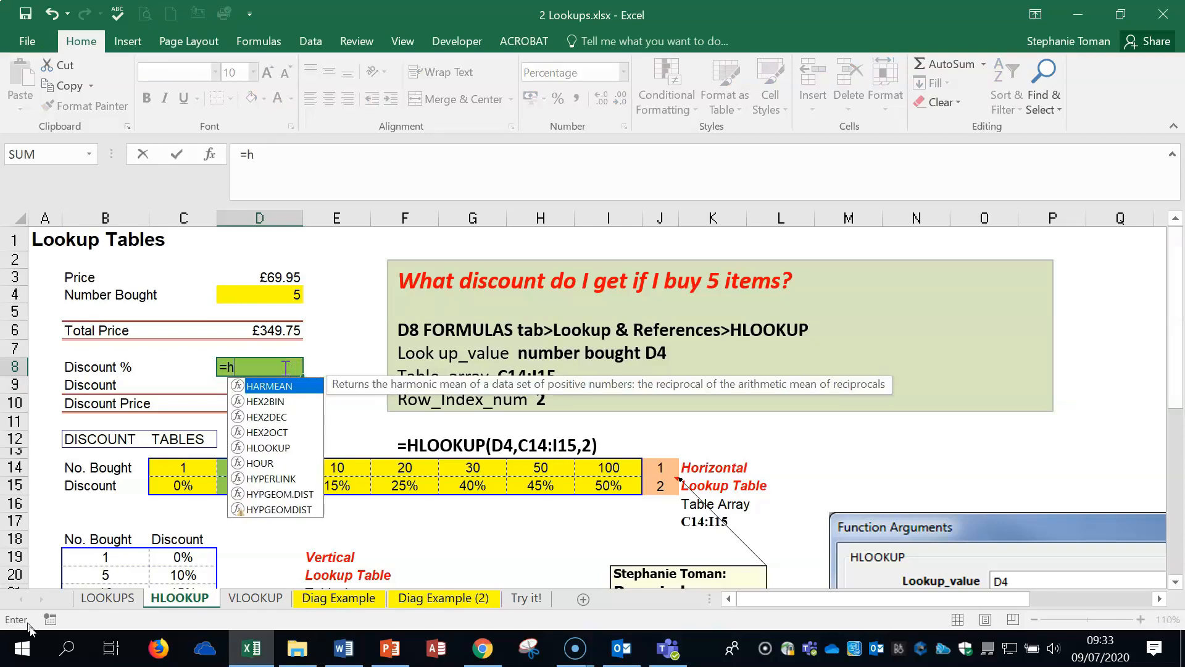
pyautogui.write('l')
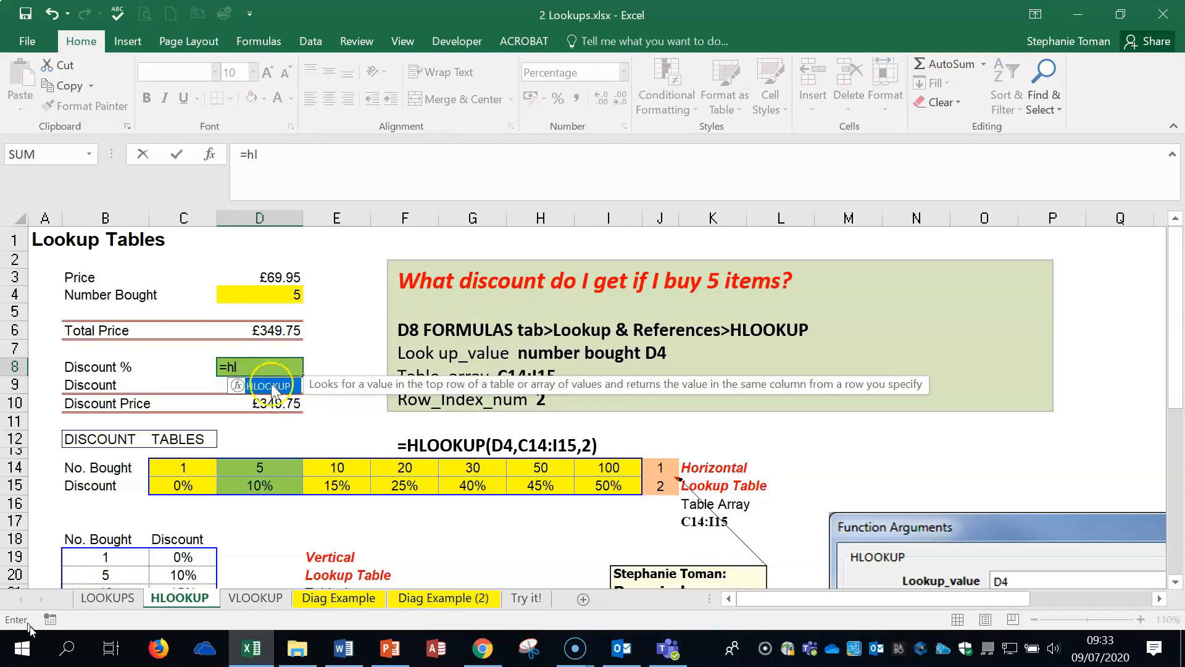
pyautogui.doubleClick(272, 387)
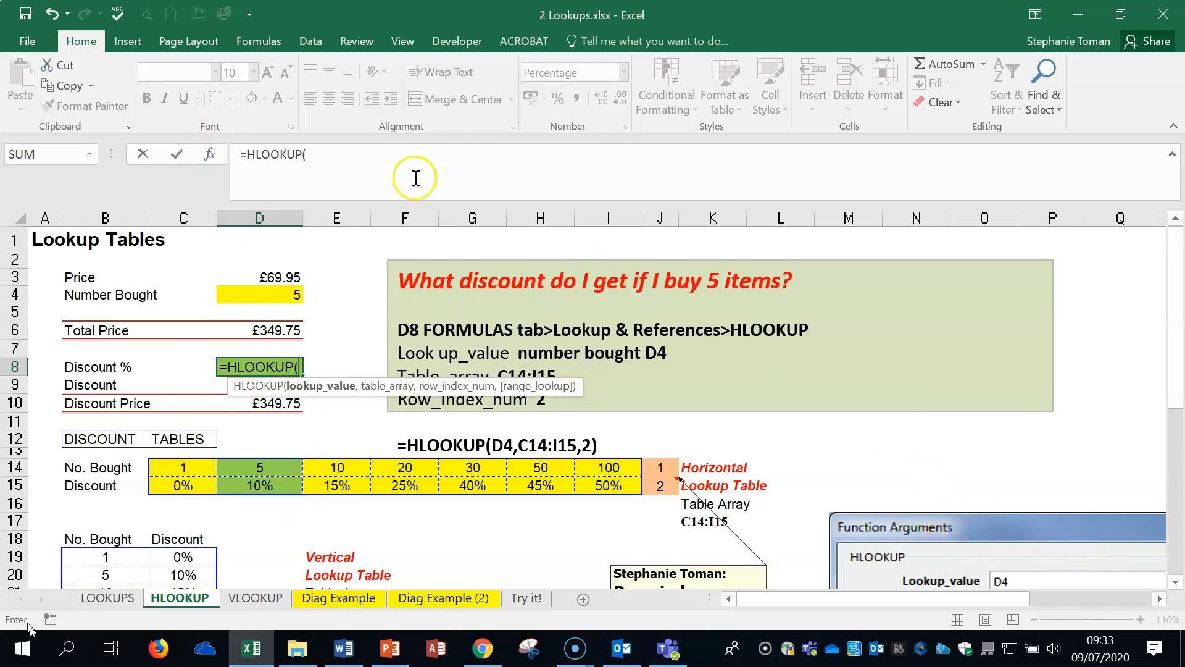
pyautogui.click(211, 154)
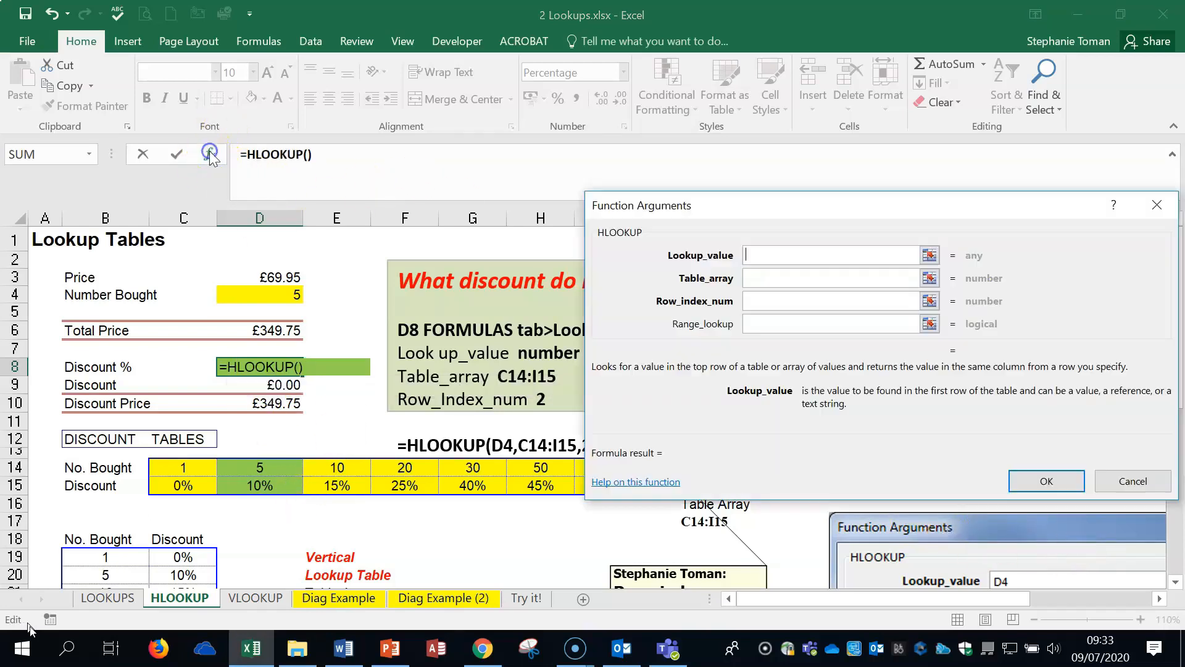
pyautogui.moveTo(895, 201); pyautogui.dragTo(703, 155)
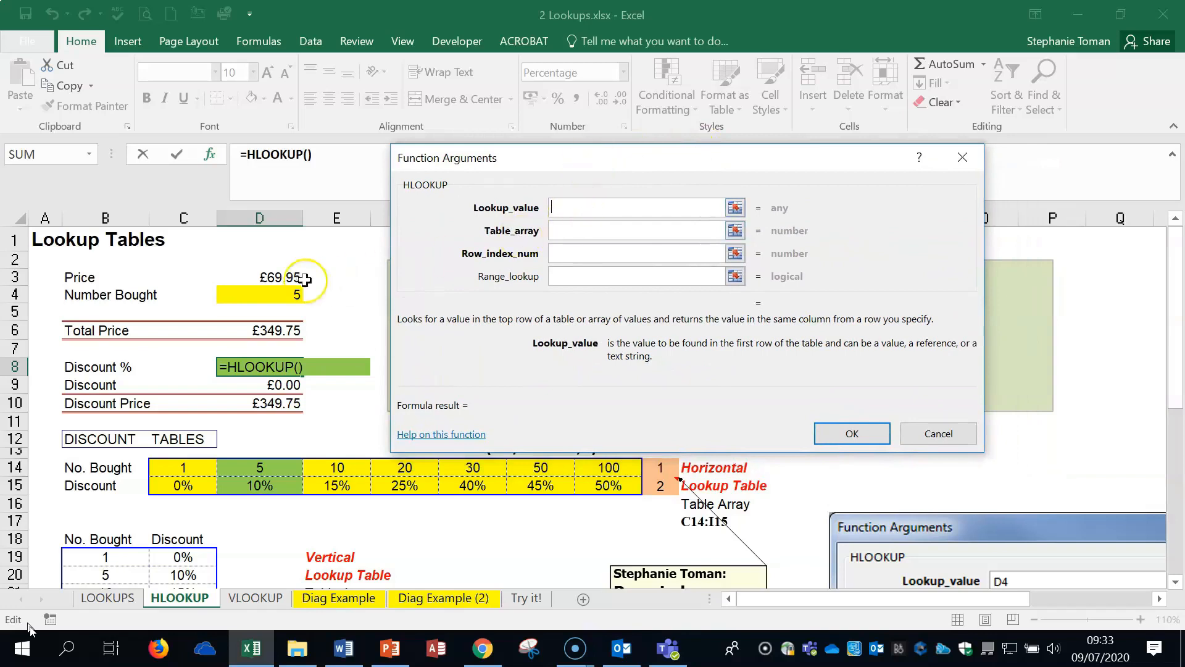
# Step: Set the HLOOKUP Lookup_value to D4 and the Table_array to the horizontal table C14:I15
pyautogui.click(309, 295)
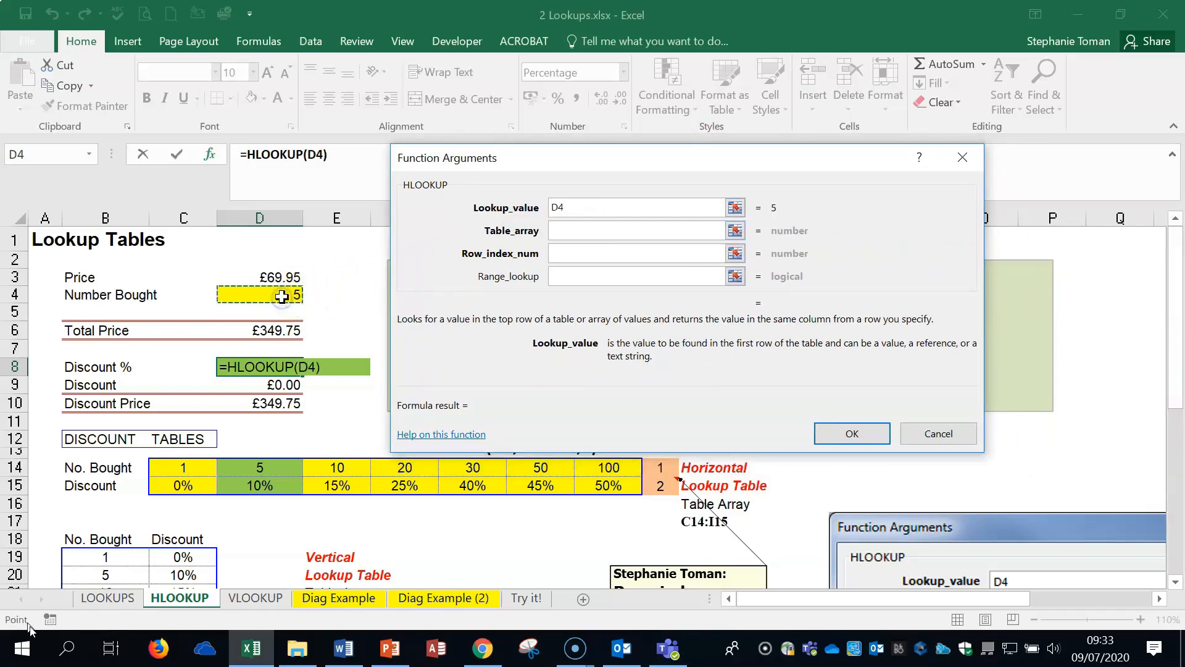
pyautogui.click(569, 233)
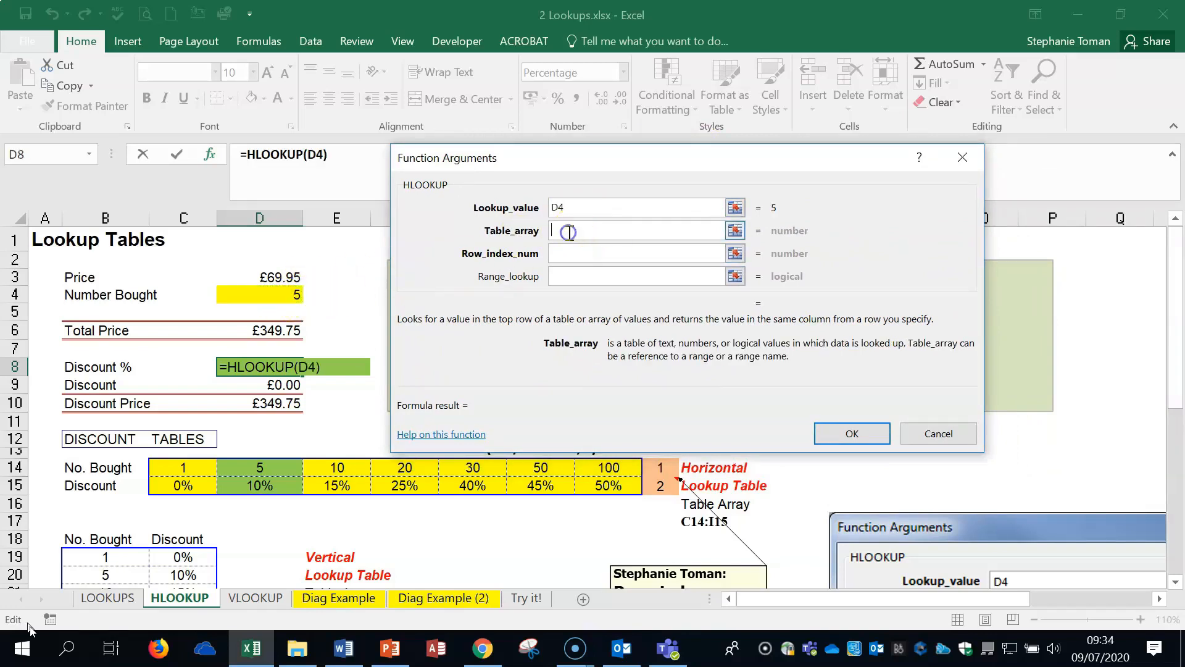
pyautogui.click(564, 234)
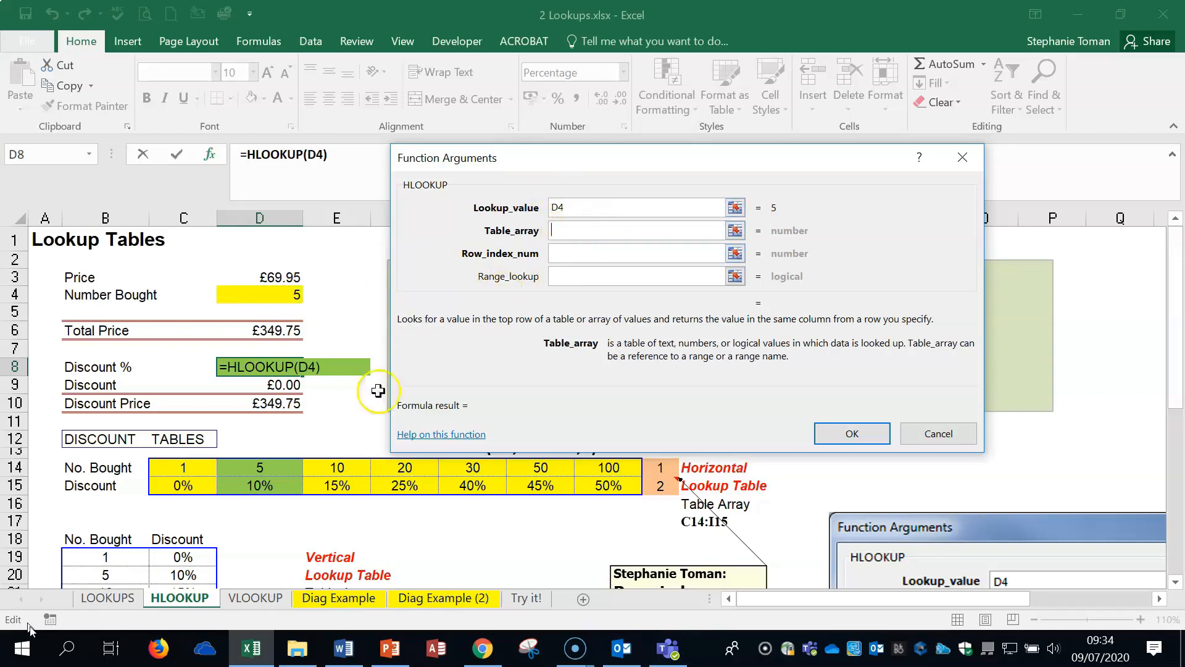
pyautogui.moveTo(182, 470); pyautogui.dragTo(618, 489)
pyautogui.click(618, 488)
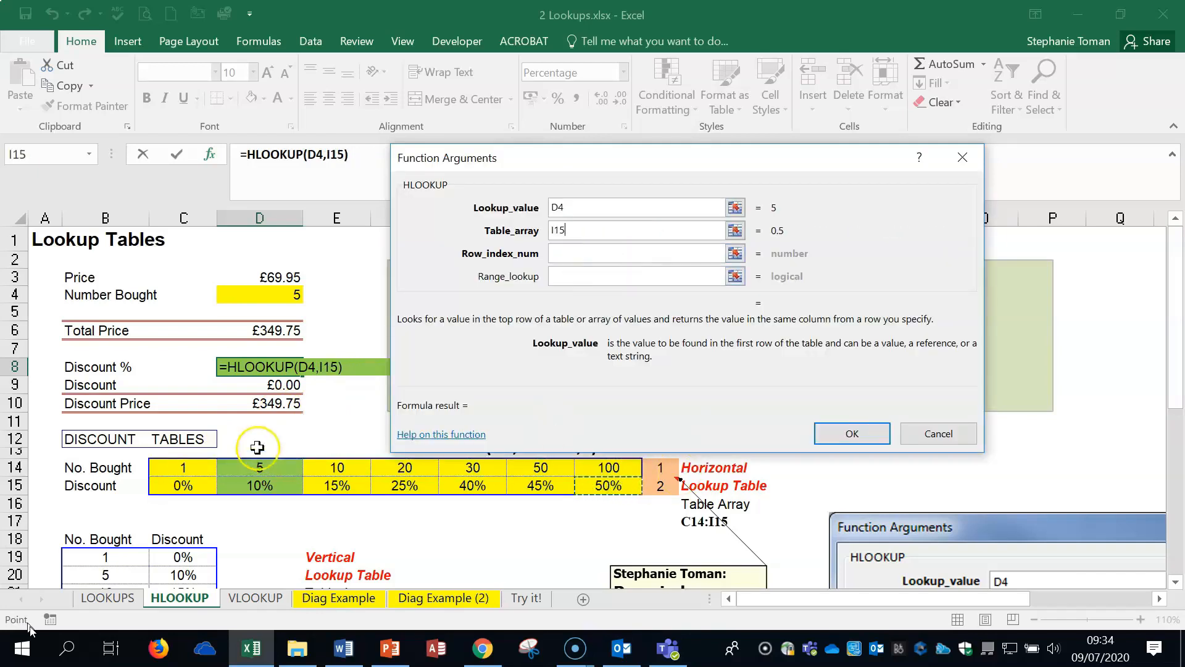
pyautogui.click(567, 230)
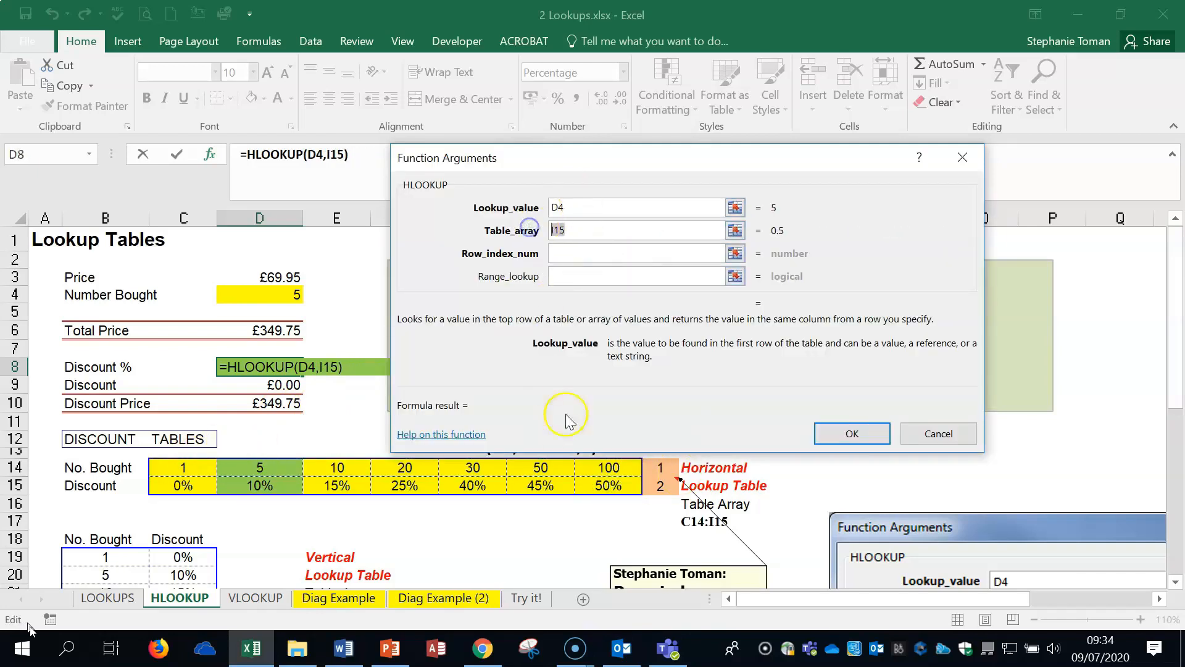
pyautogui.moveTo(333, 482); pyautogui.dragTo(620, 485)
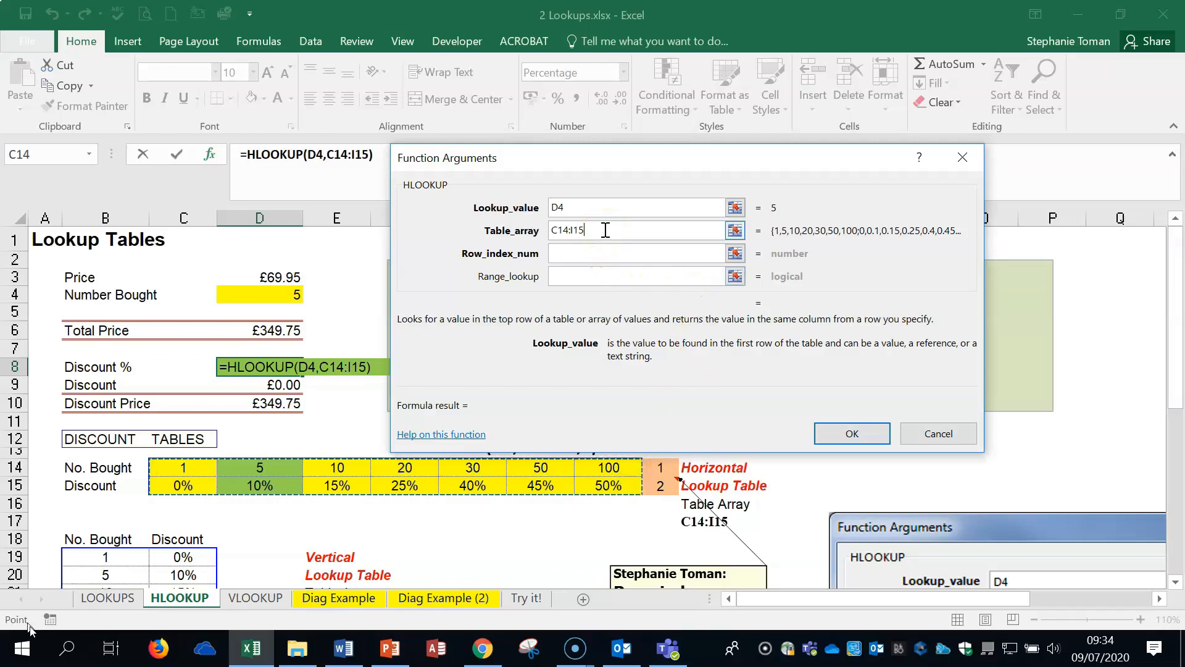
# Step: Set Row_index_num to 2, review the descriptions of the three required arguments and confirm the HLOOKUP formula in D8
pyautogui.click(562, 250)
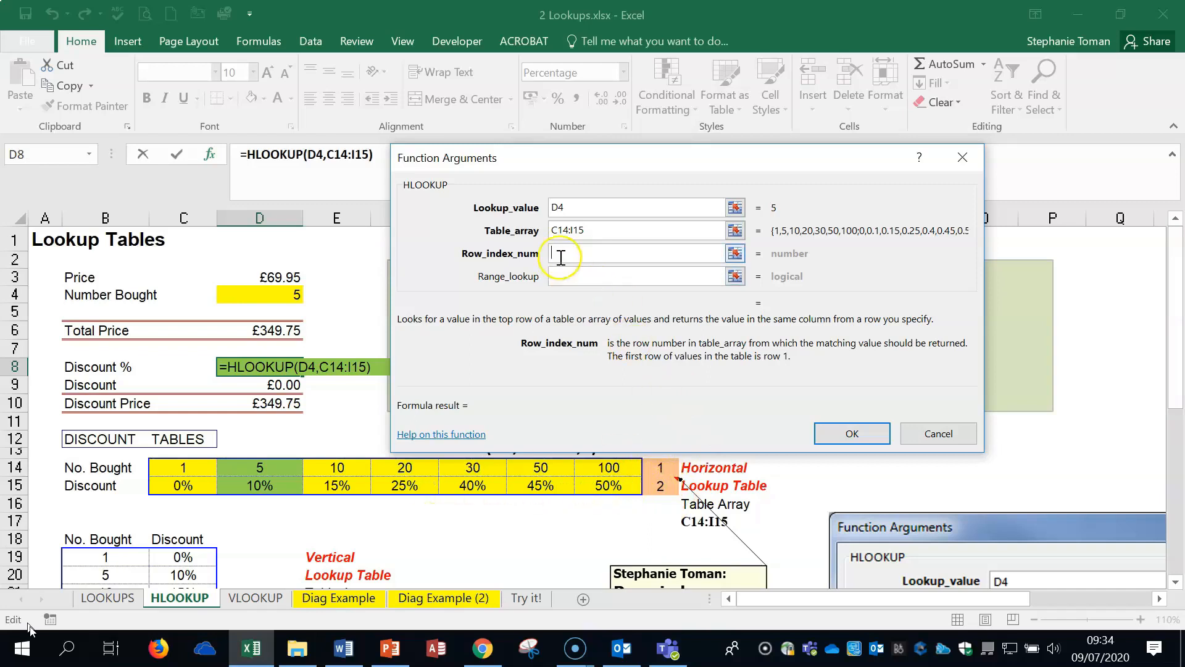
pyautogui.write('2')
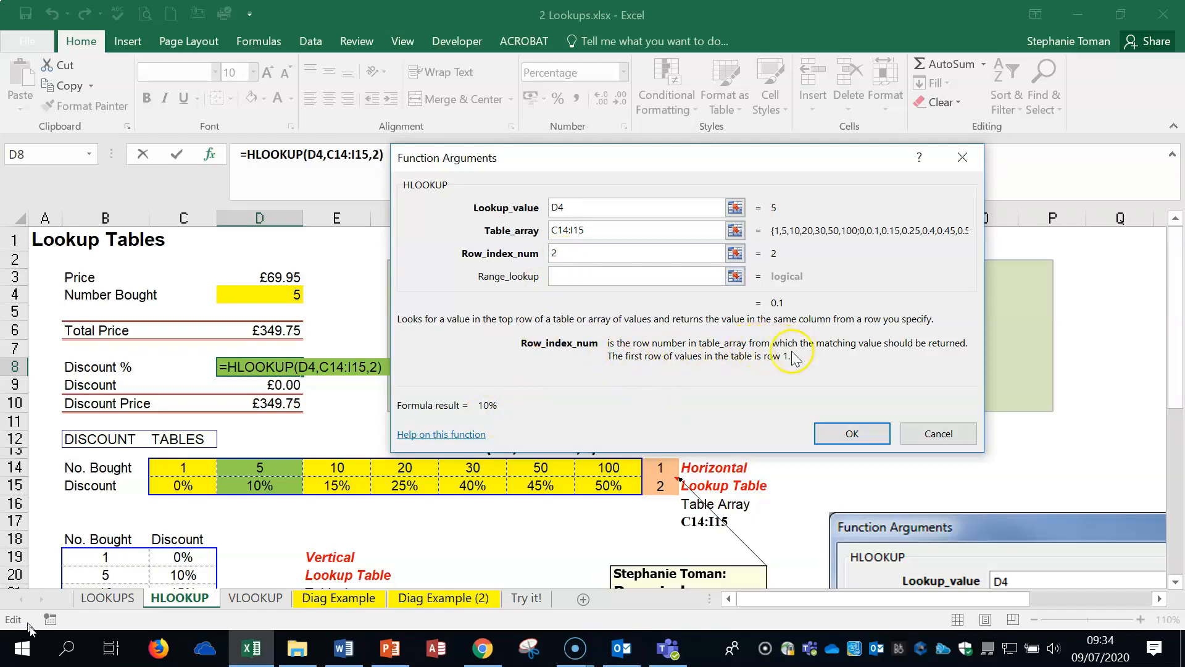
pyautogui.click(592, 208)
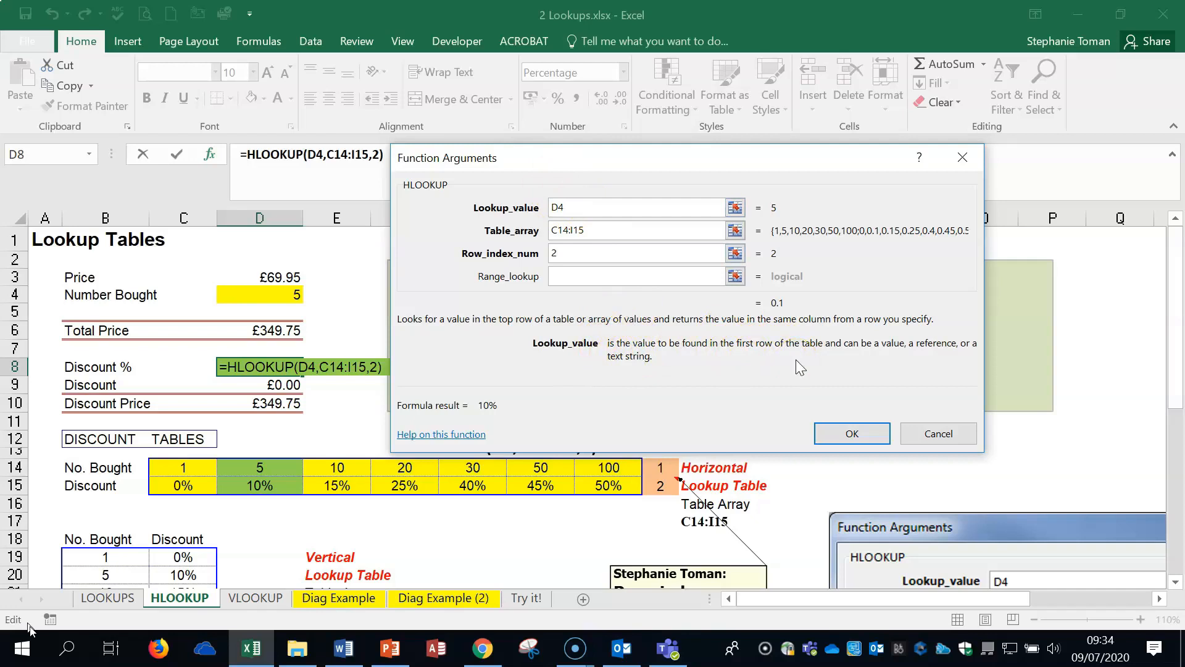
pyautogui.click(603, 232)
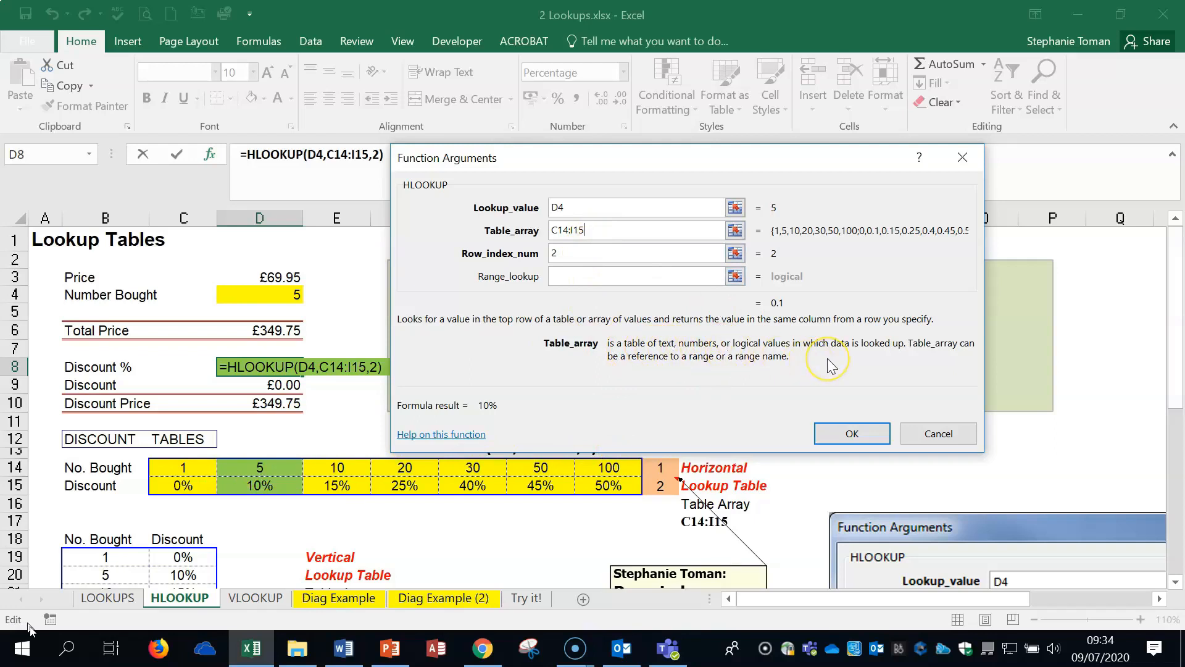
pyautogui.click(582, 253)
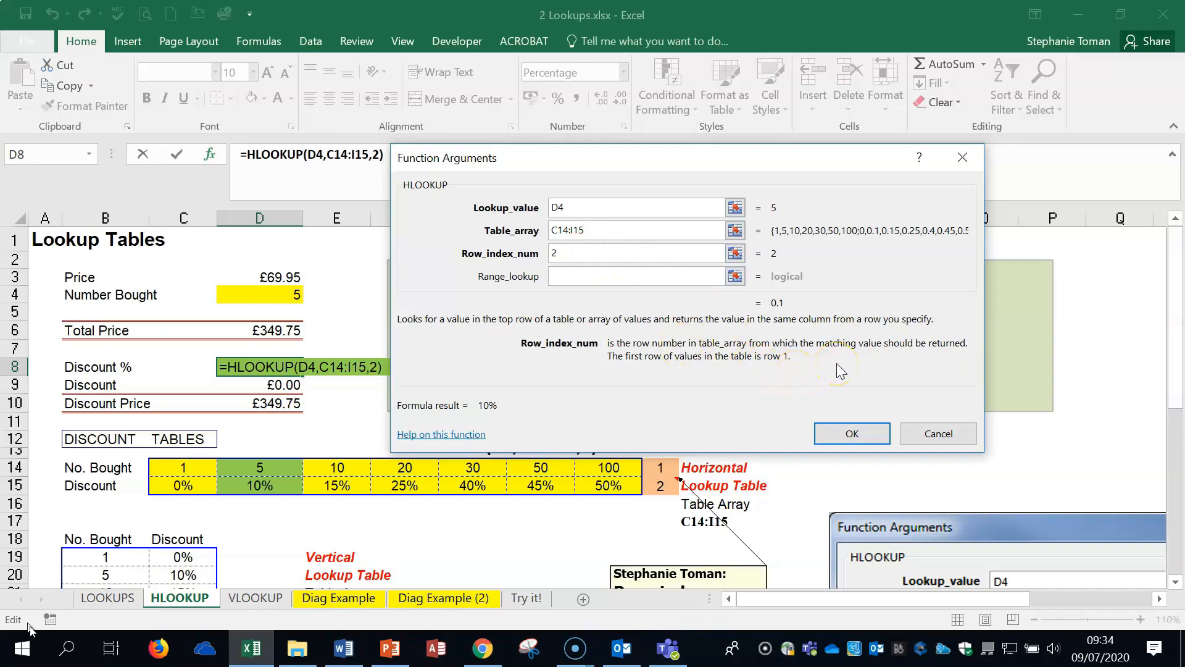
pyautogui.click(852, 434)
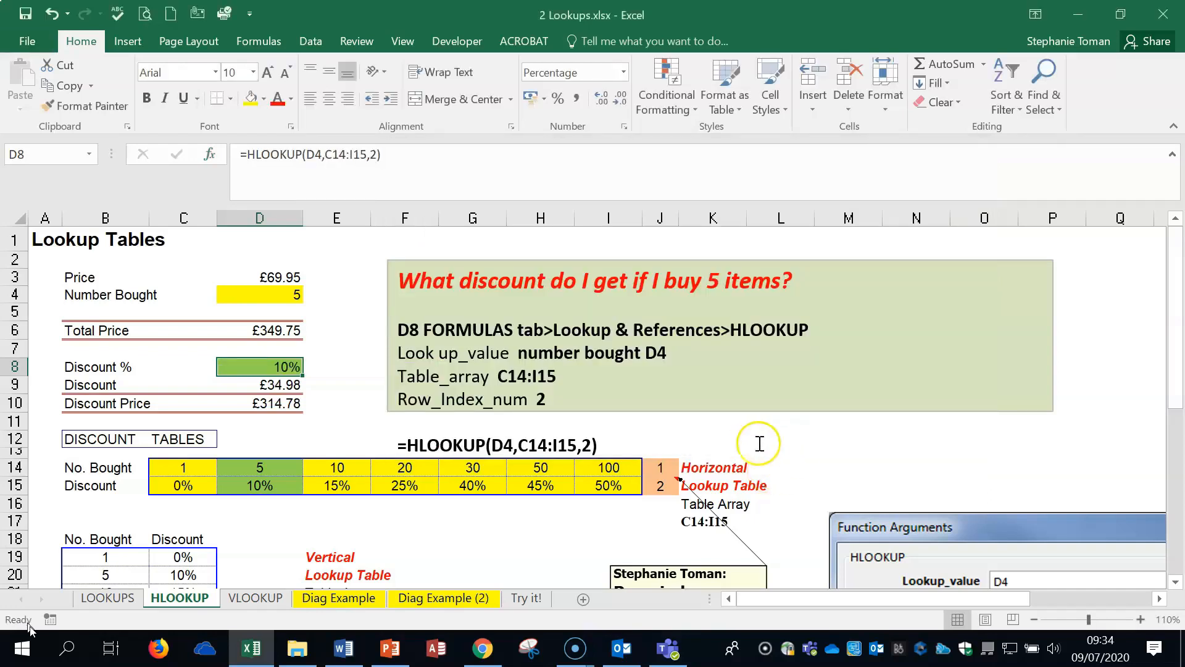
pyautogui.click(849, 452)
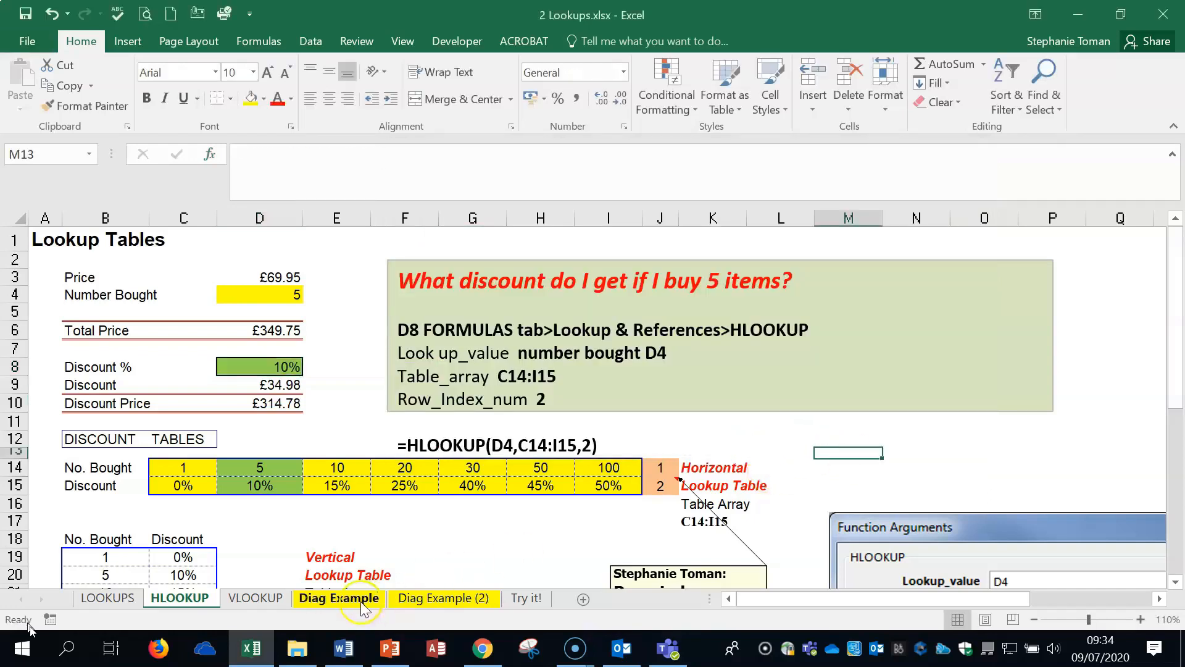
# Step: Switch to the VLOOKUP sheet, enlarge it to 100% and select the Discount % cell D8
pyautogui.click(256, 598)
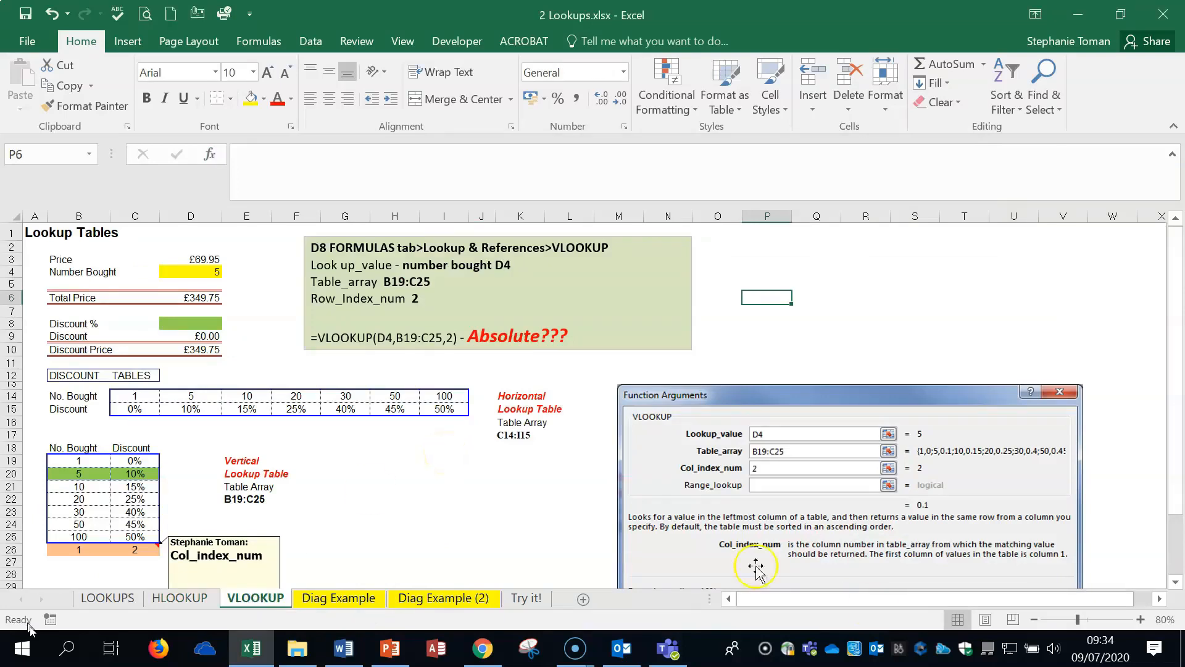
pyautogui.click(1141, 619)
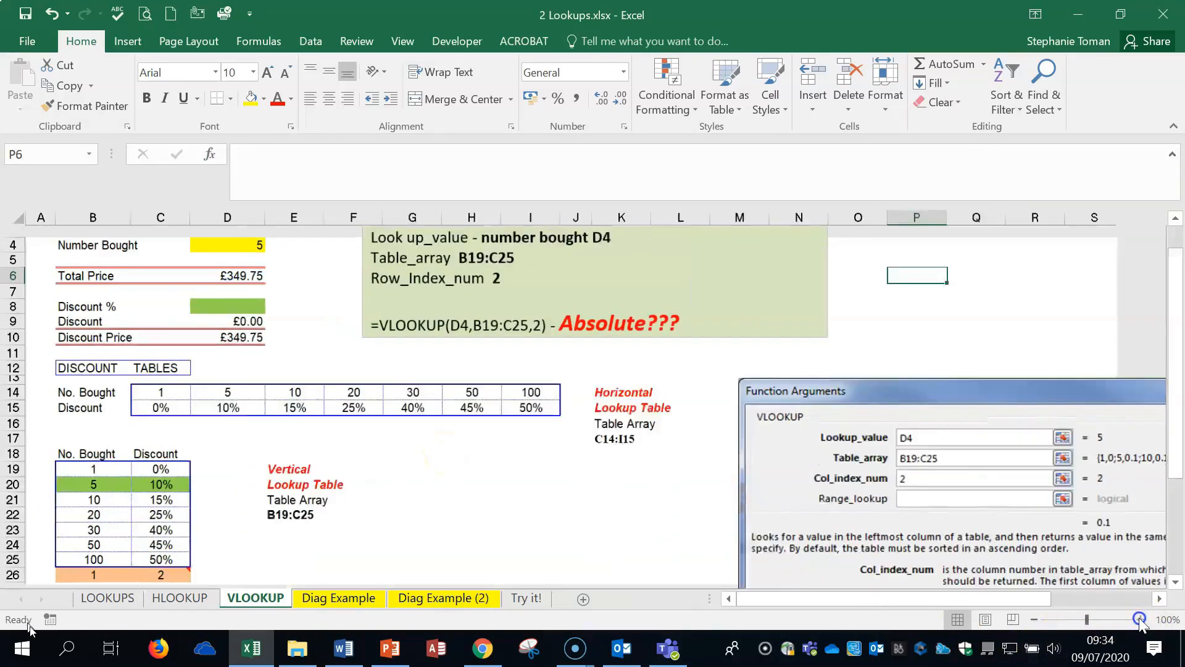
pyautogui.click(1141, 619)
pyautogui.click(604, 532)
pyautogui.scroll(1, 603, 532)
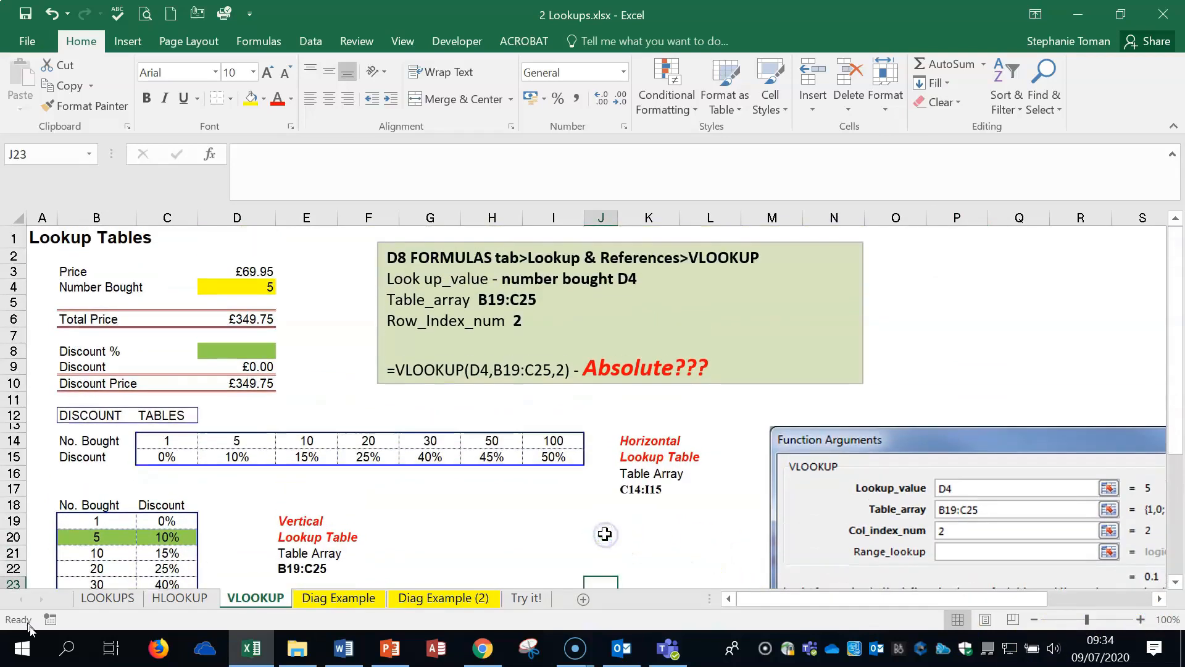
pyautogui.click(241, 350)
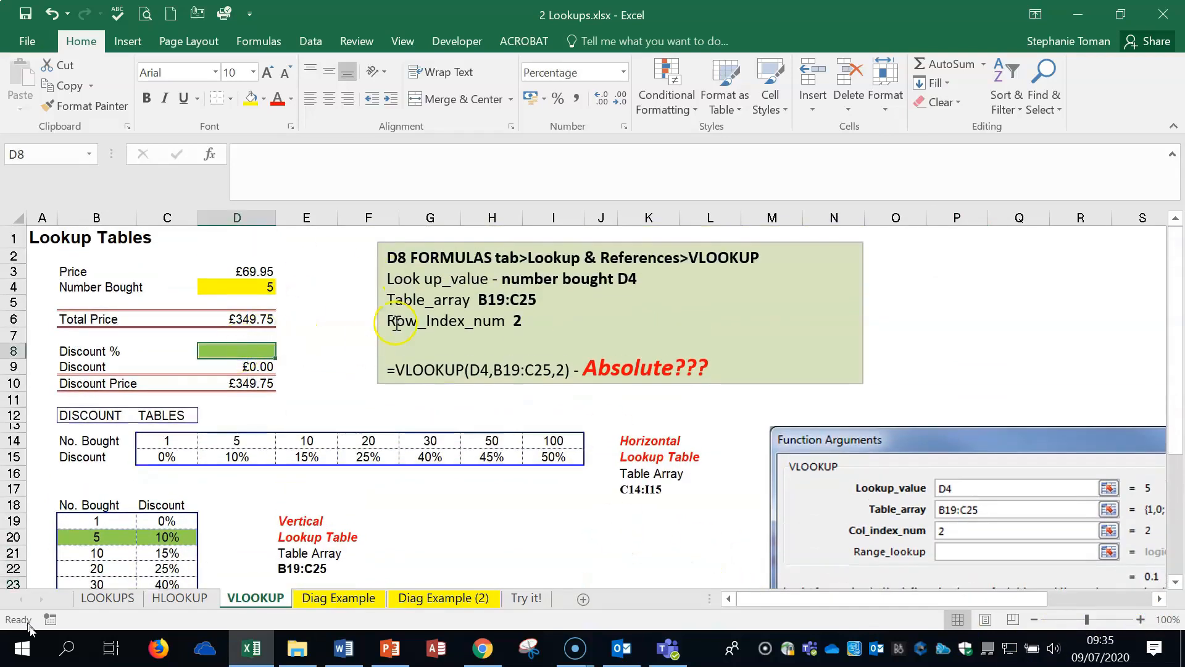
# Step: Start a VLOOKUP formula in D8 and open its Function Arguments dialog clear of the formula bar
pyautogui.write('=vl')
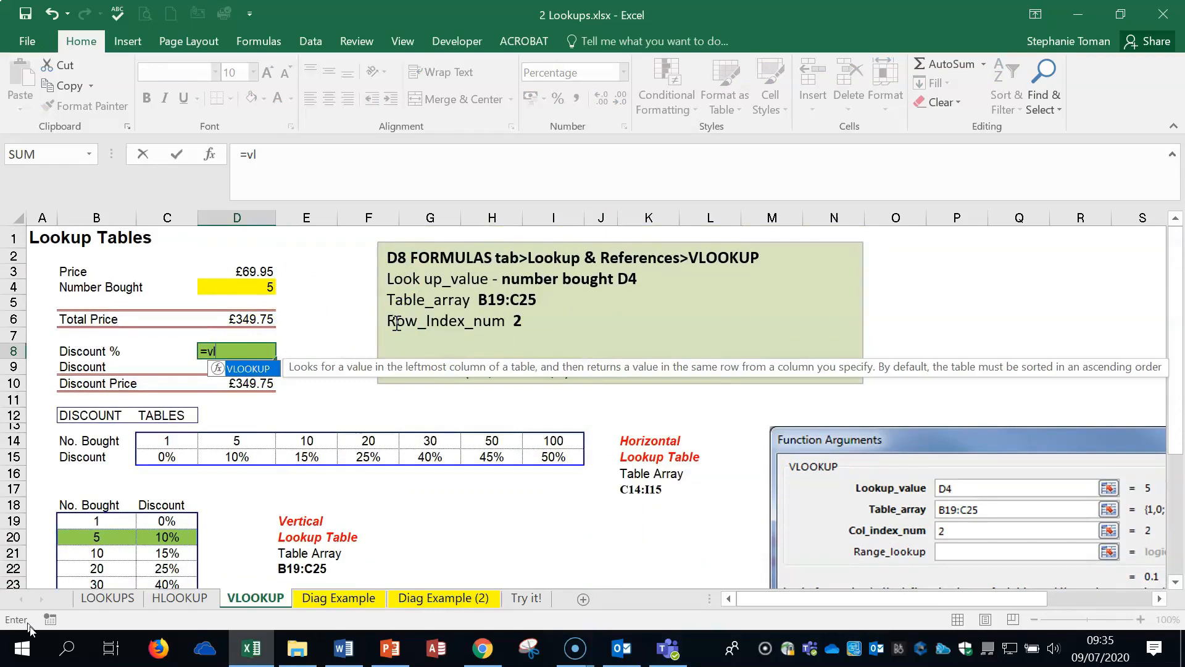
pyautogui.write('oo')
pyautogui.press('Tab')
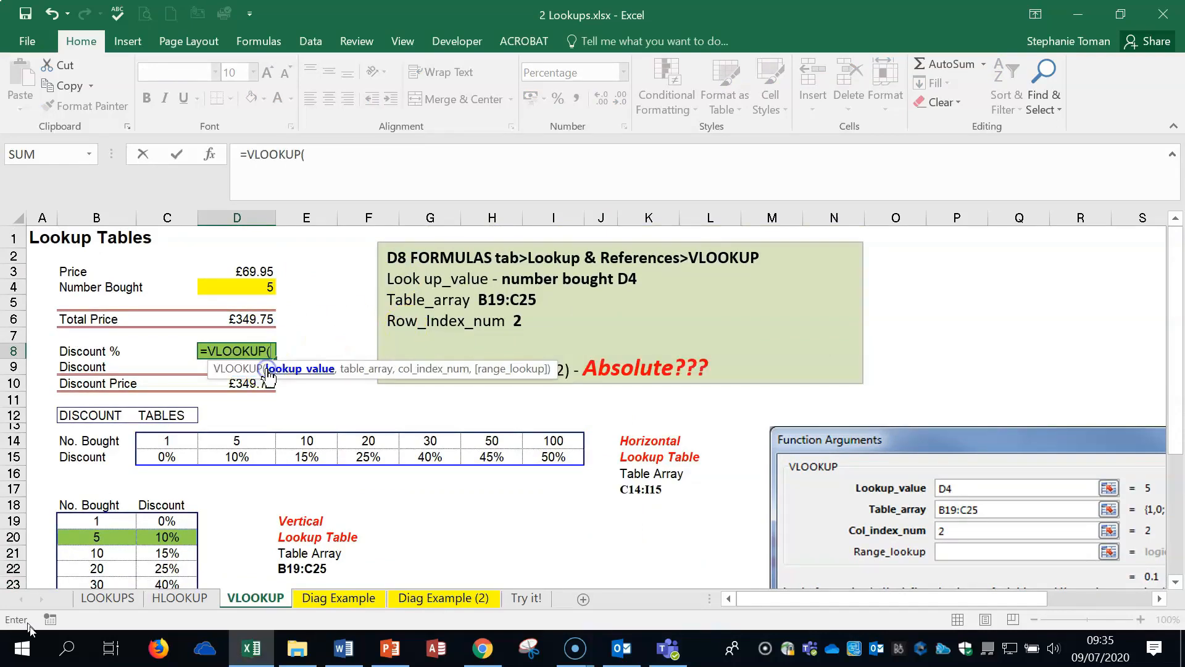
pyautogui.click(208, 158)
pyautogui.moveTo(720, 152); pyautogui.dragTo(718, 199)
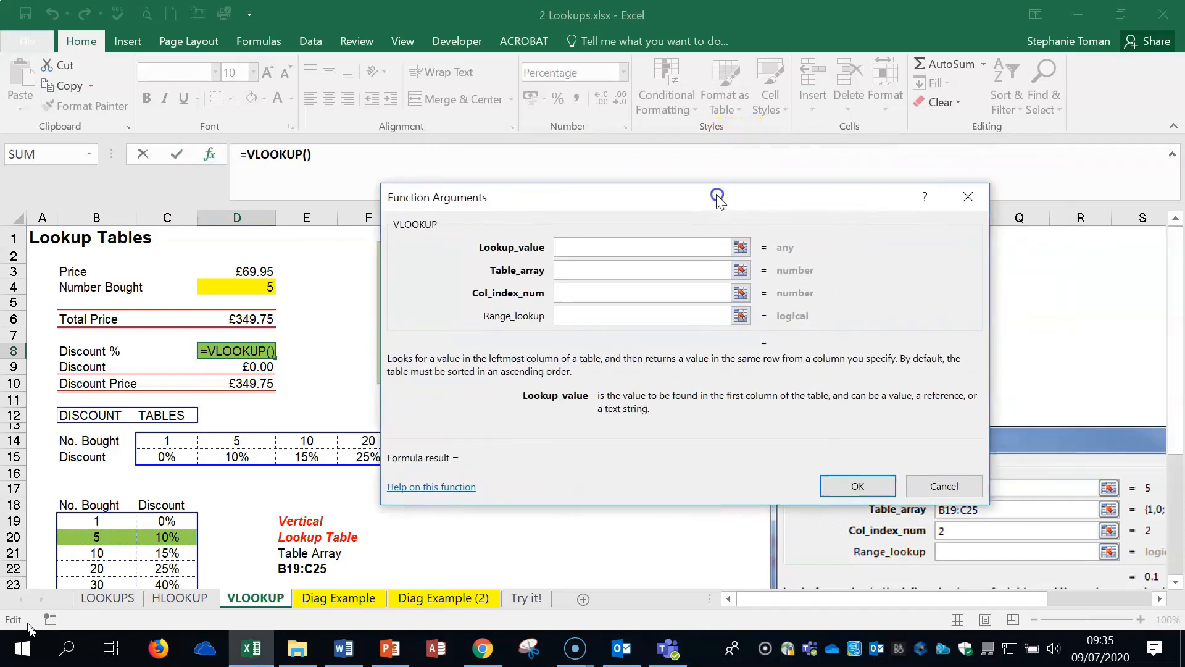
# Step: Set the VLOOKUP Lookup_value to D4 and the Table_array to the vertical table B19:C25
pyautogui.click(247, 286)
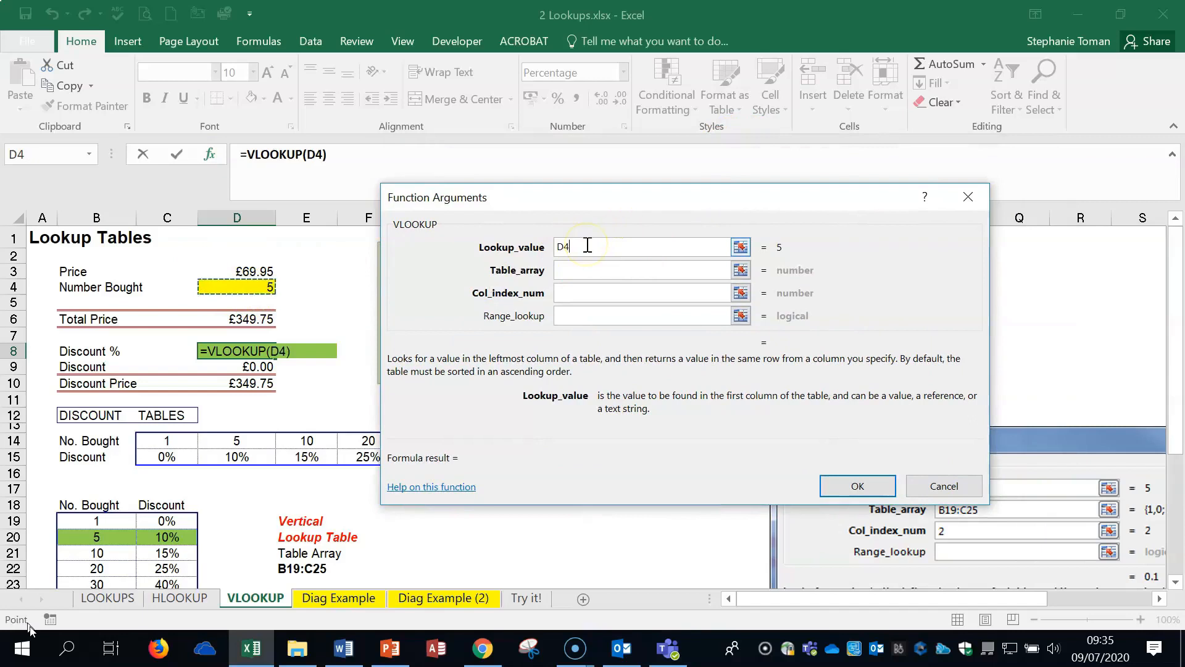
pyautogui.click(581, 266)
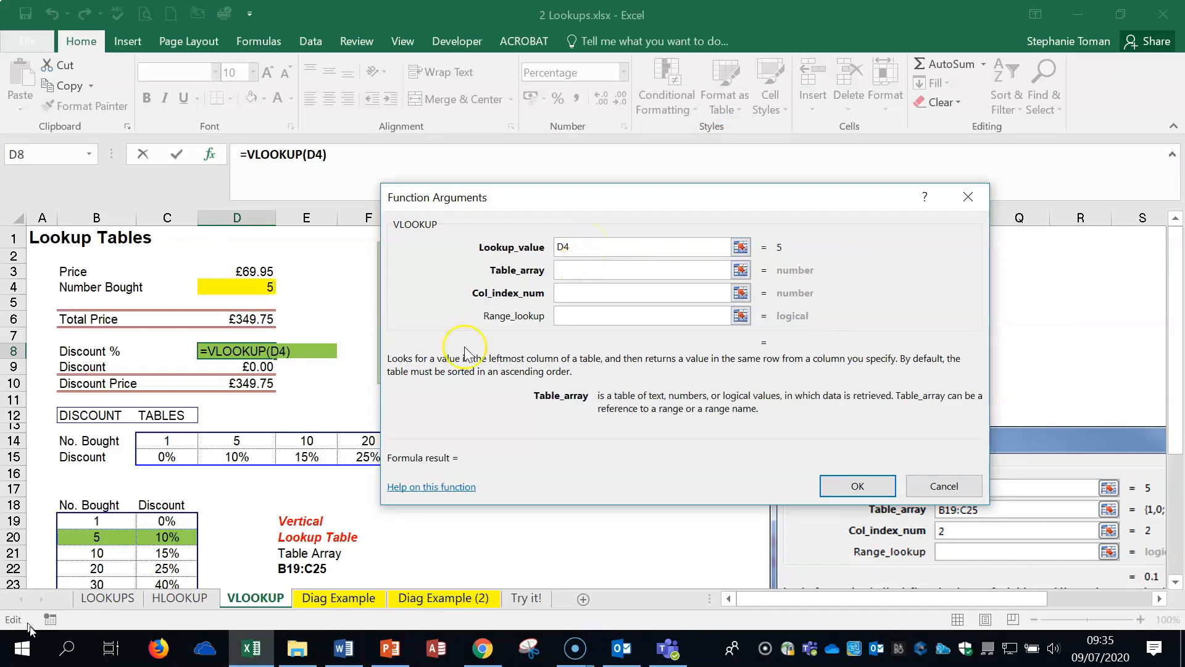
pyautogui.scroll(-1, 197, 493)
pyautogui.moveTo(92, 467); pyautogui.dragTo(167, 563)
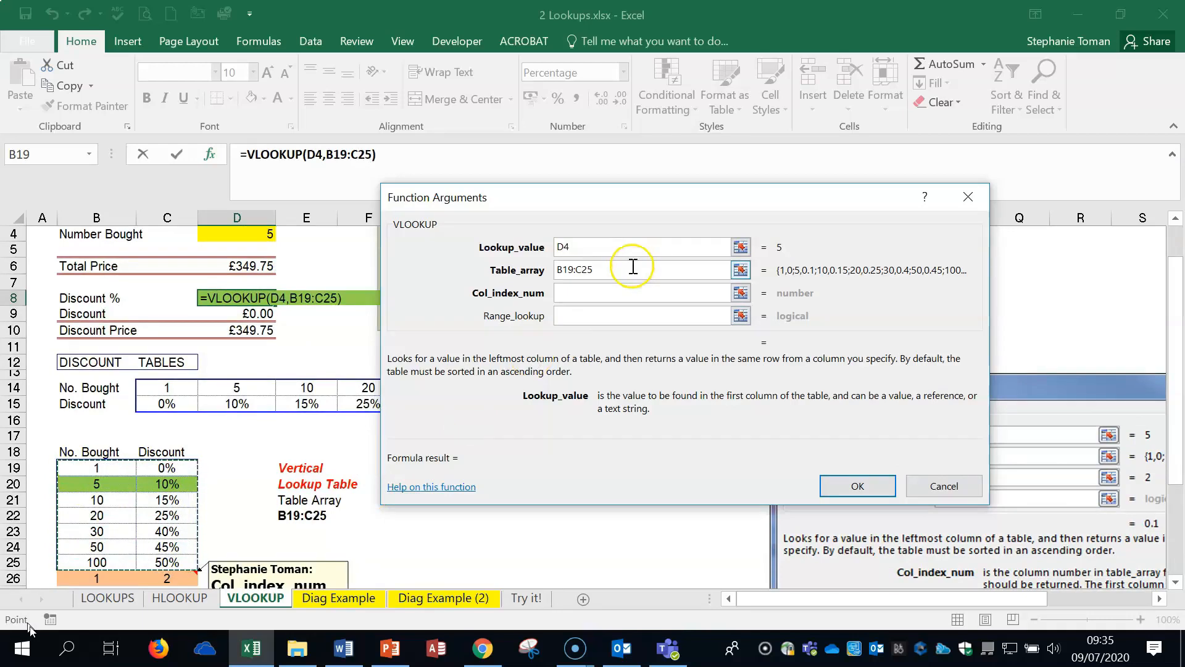
pyautogui.moveTo(687, 197); pyautogui.dragTo(709, 170)
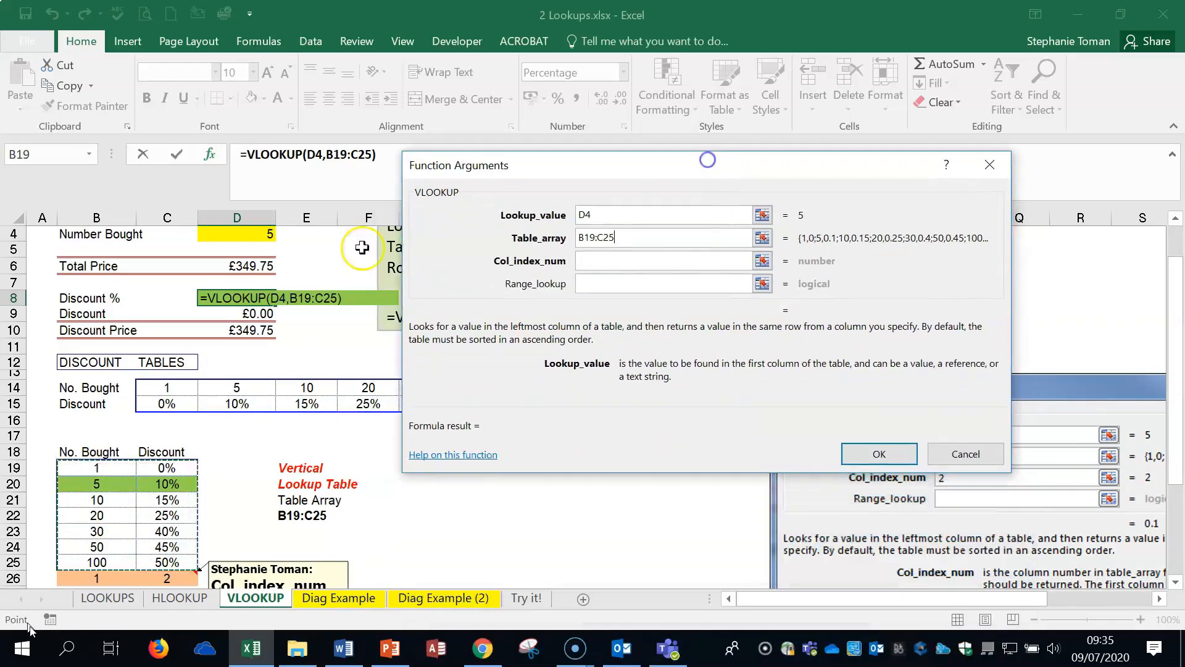
pyautogui.scroll(-1, 259, 241)
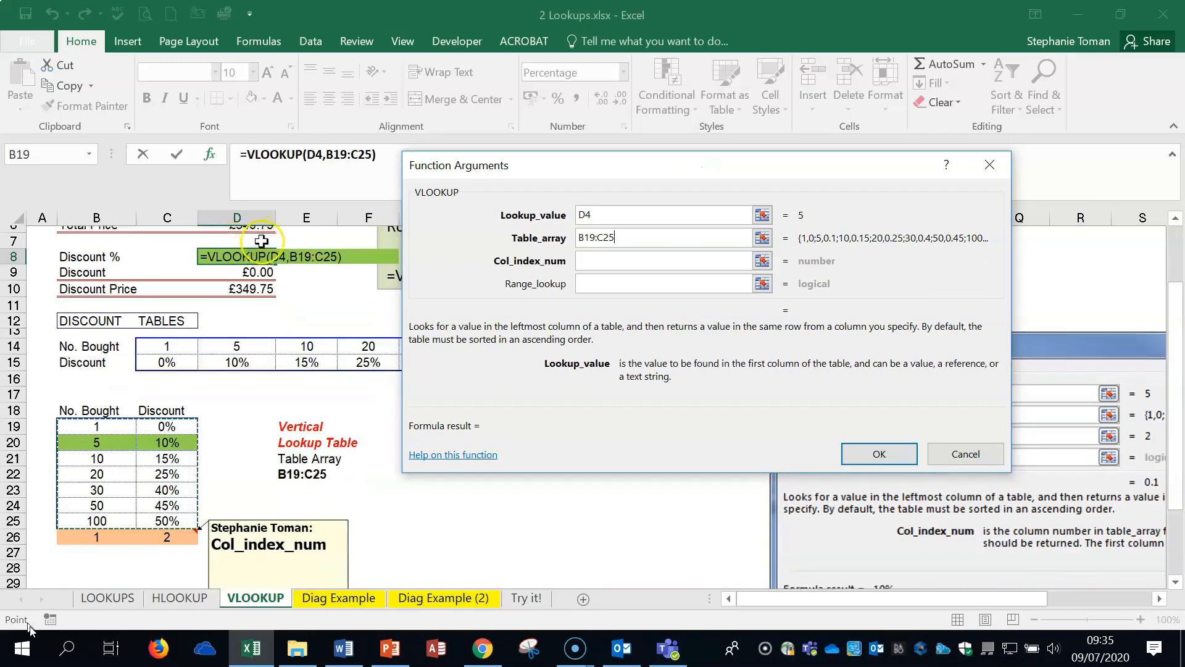
pyautogui.scroll(1, 613, 336)
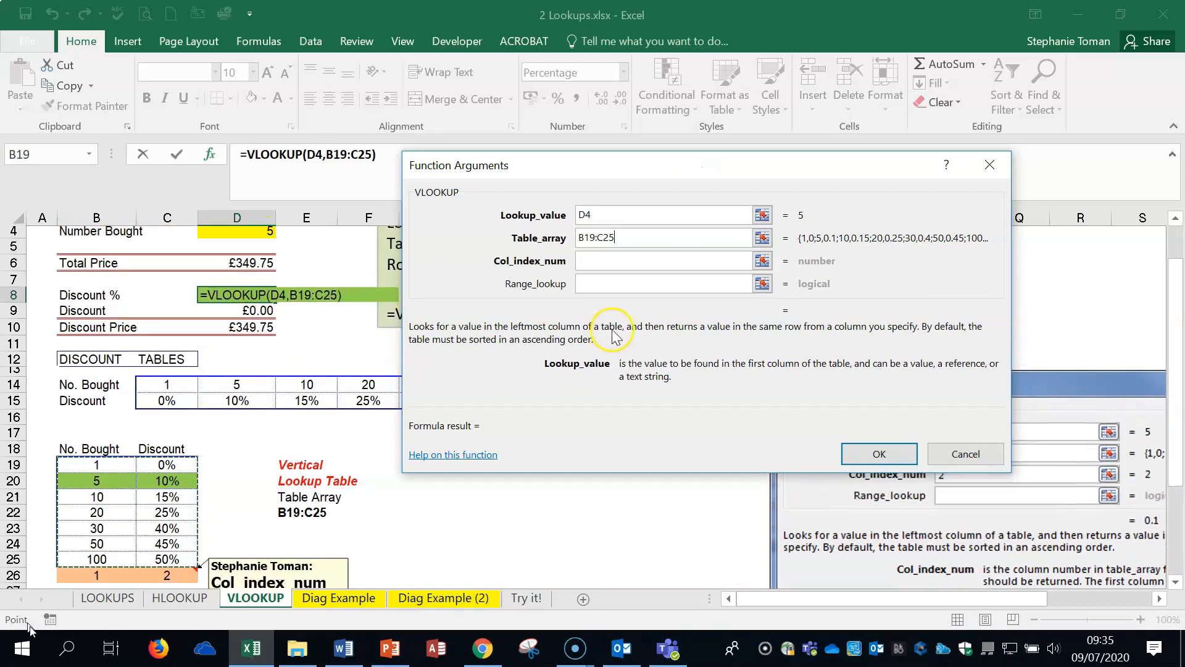
# Step: Set Col_index_num to 2, leave Range_lookup empty and confirm the VLOOKUP formula in D8
pyautogui.click(594, 261)
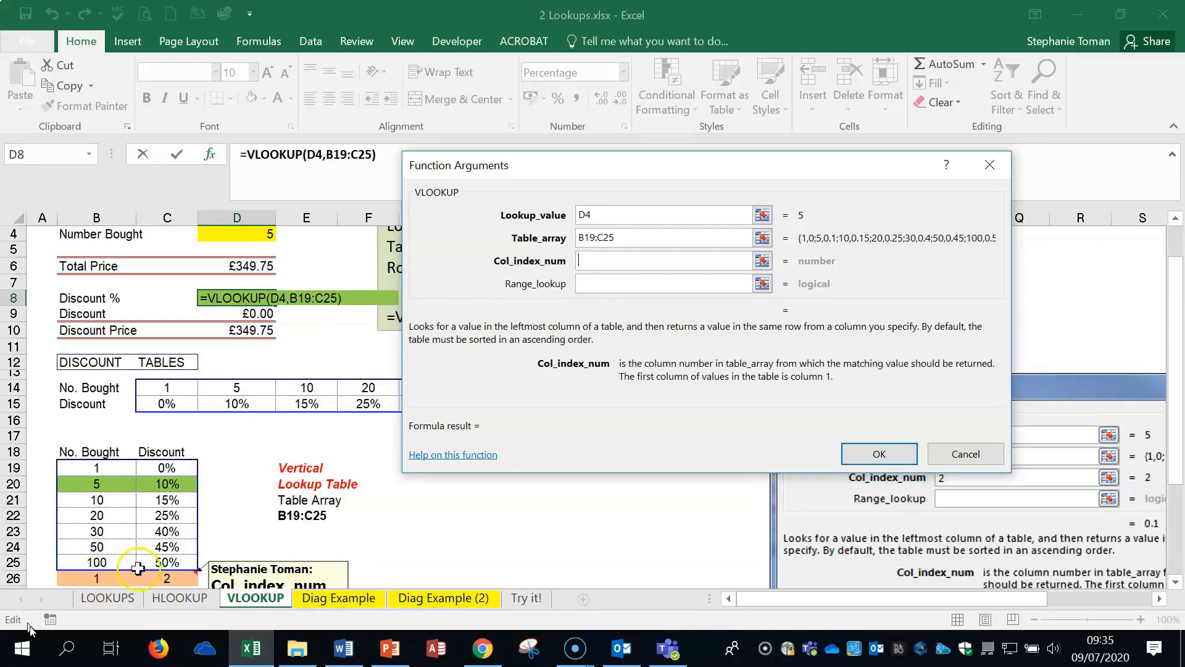
pyautogui.write('2')
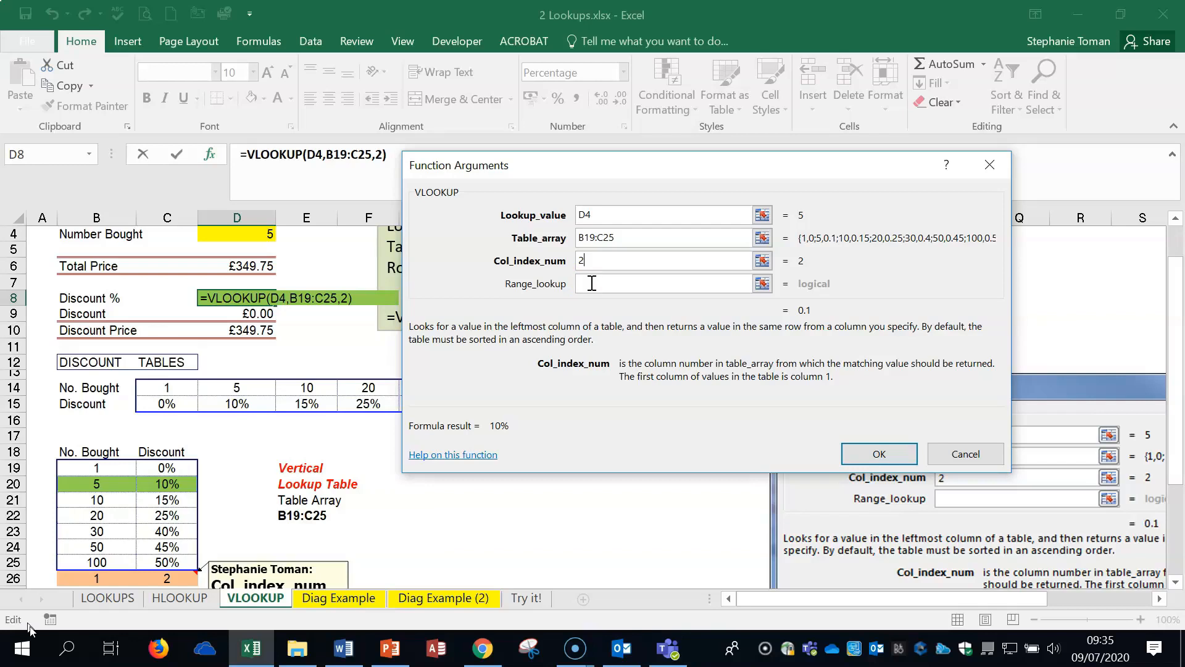
pyautogui.click(889, 457)
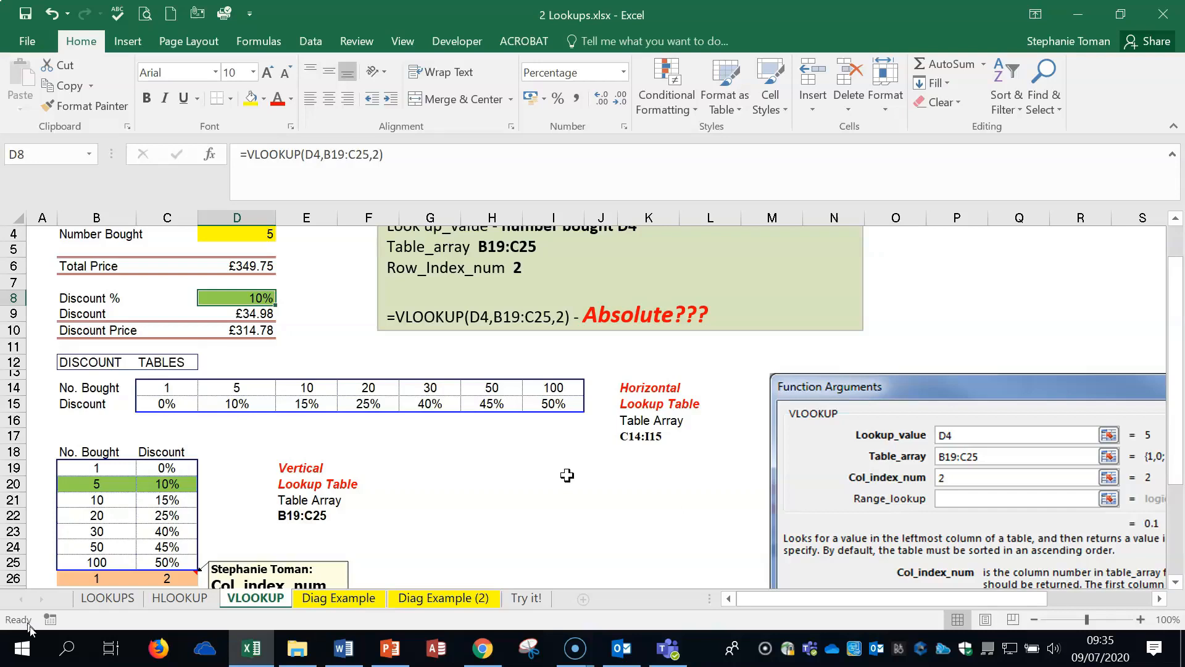
pyautogui.click(592, 502)
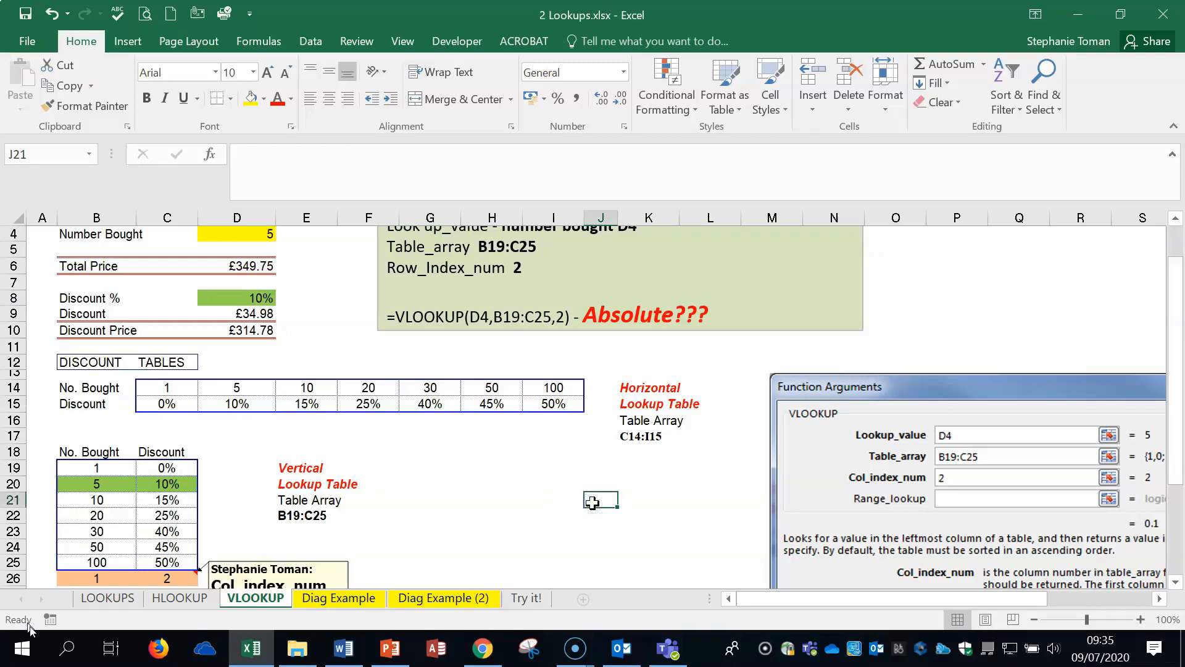
pyautogui.scroll(-2, 592, 503)
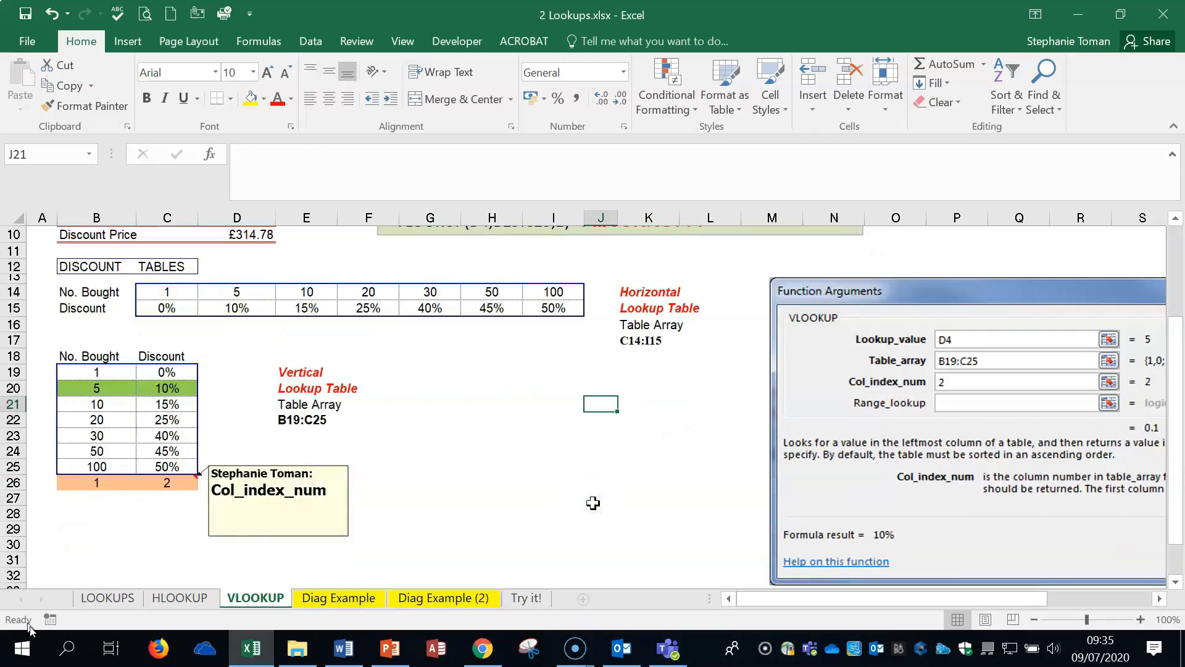
pyautogui.scroll(2, 593, 503)
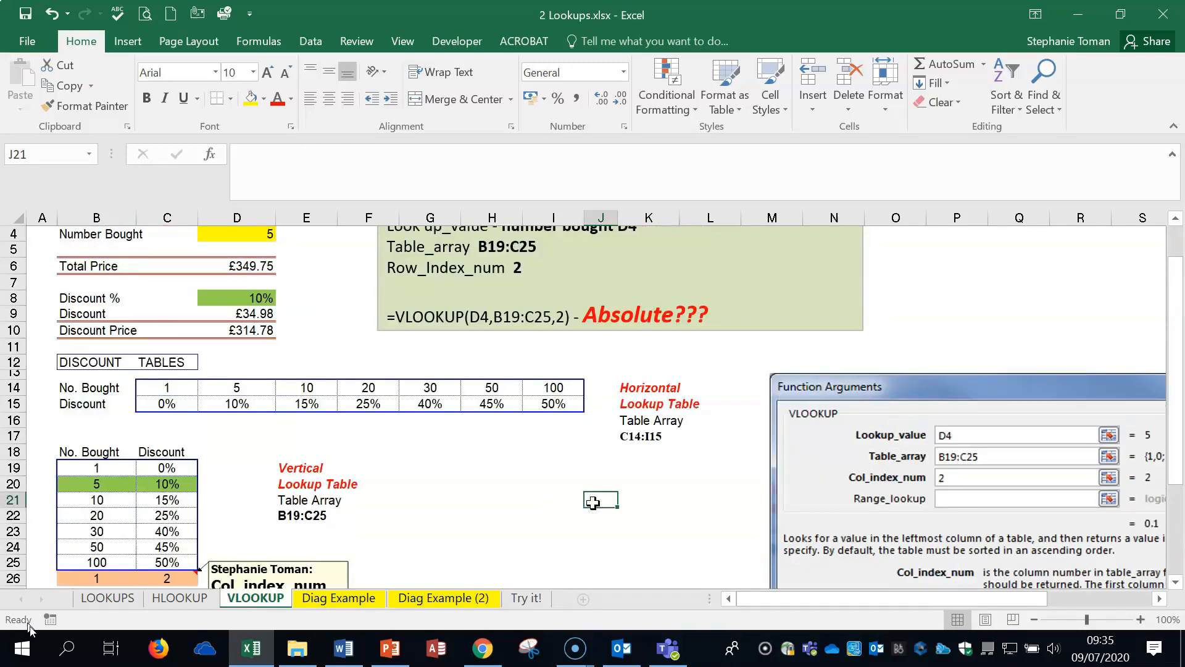
# Step: Switch to the Diag Example sheet, check the LOOKUP formula in C5 and fill it down the Chief Salesperson column
pyautogui.click(339, 599)
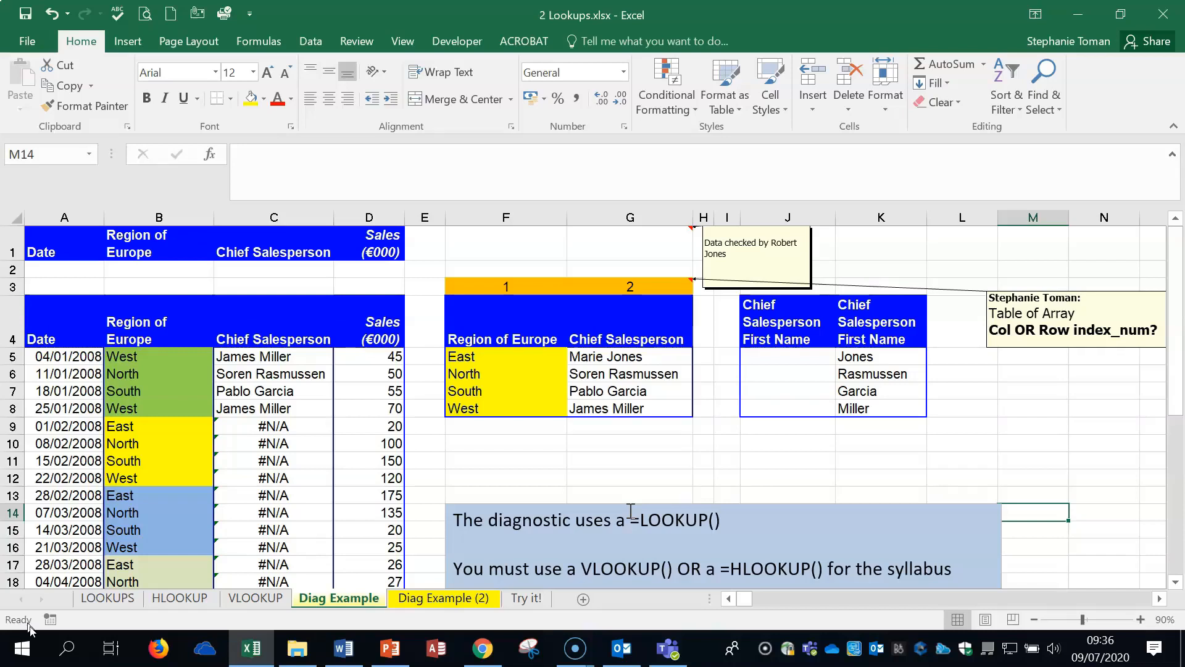
pyautogui.doubleClick(309, 356)
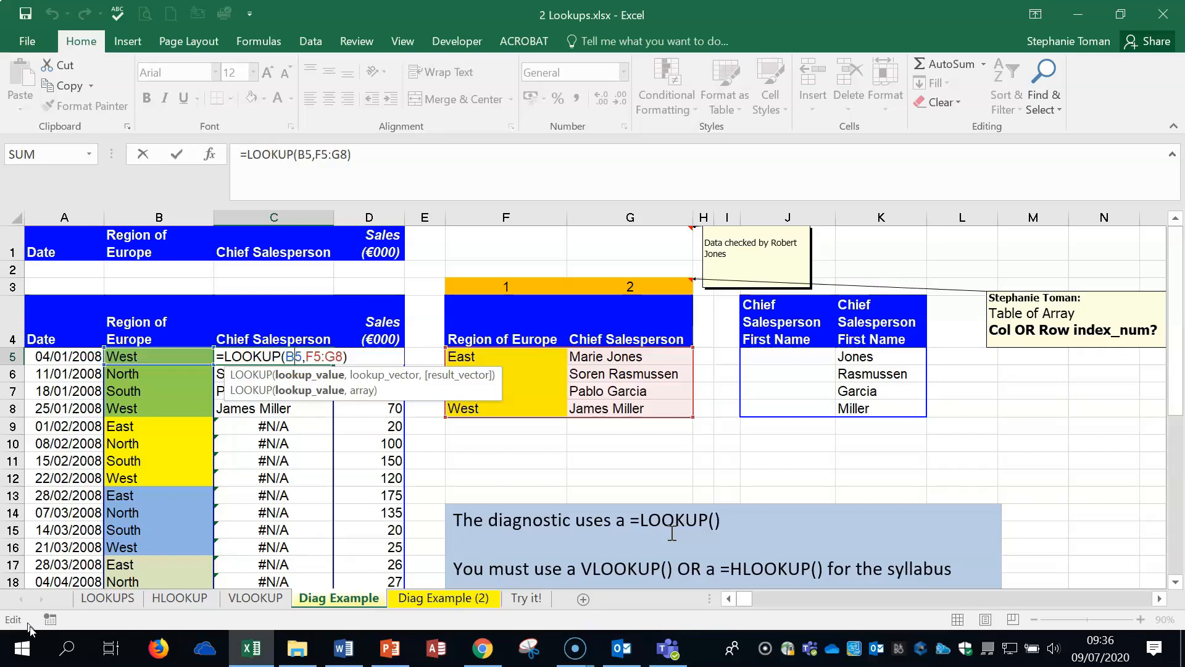
pyautogui.hotkey('ctrl', 'Return')
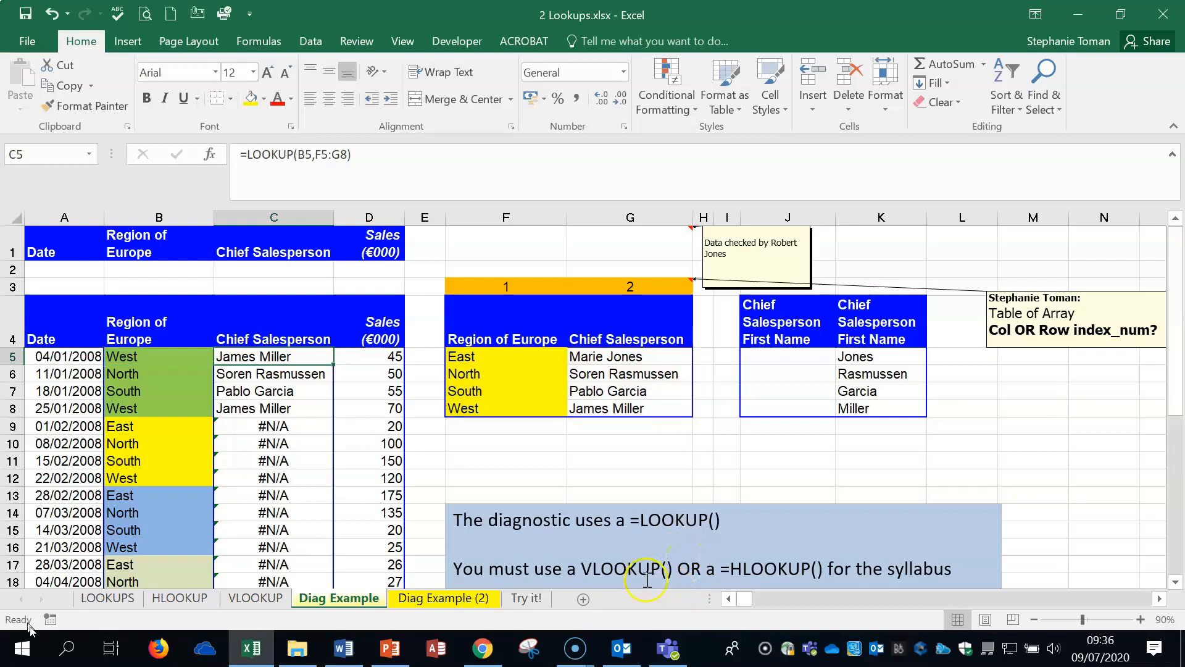
pyautogui.doubleClick(334, 364)
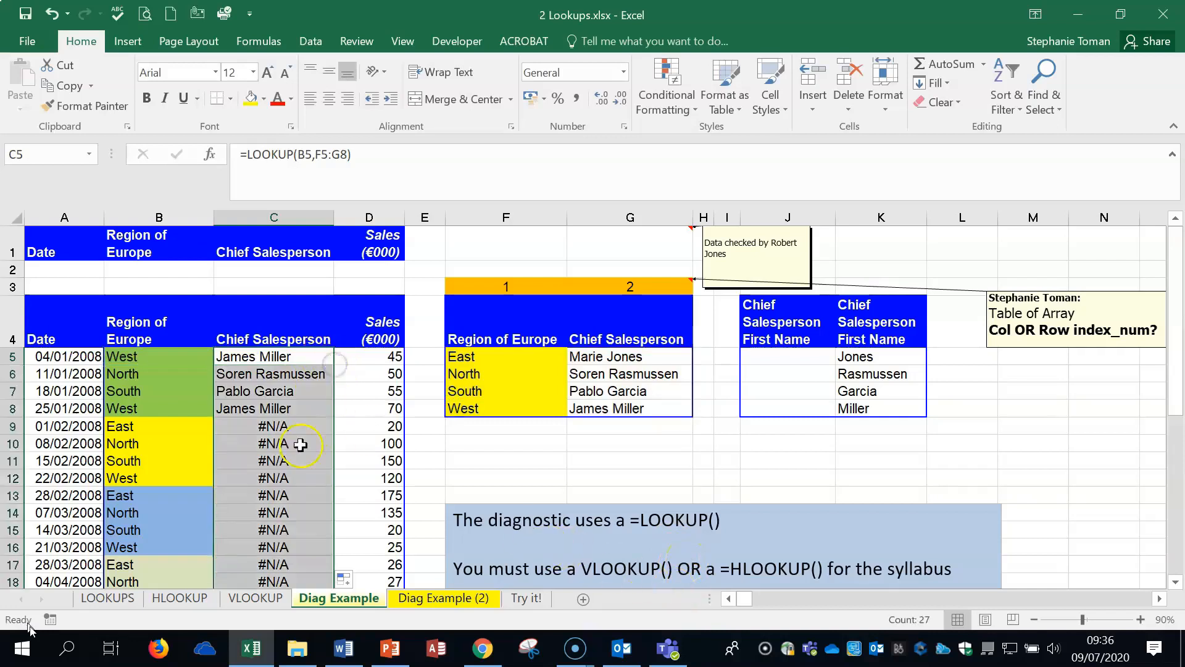
# Step: Inspect the copied LOOKUP formulas in C9, C14 and C8 to compare the array ranges they reference with the region table
pyautogui.doubleClick(296, 426)
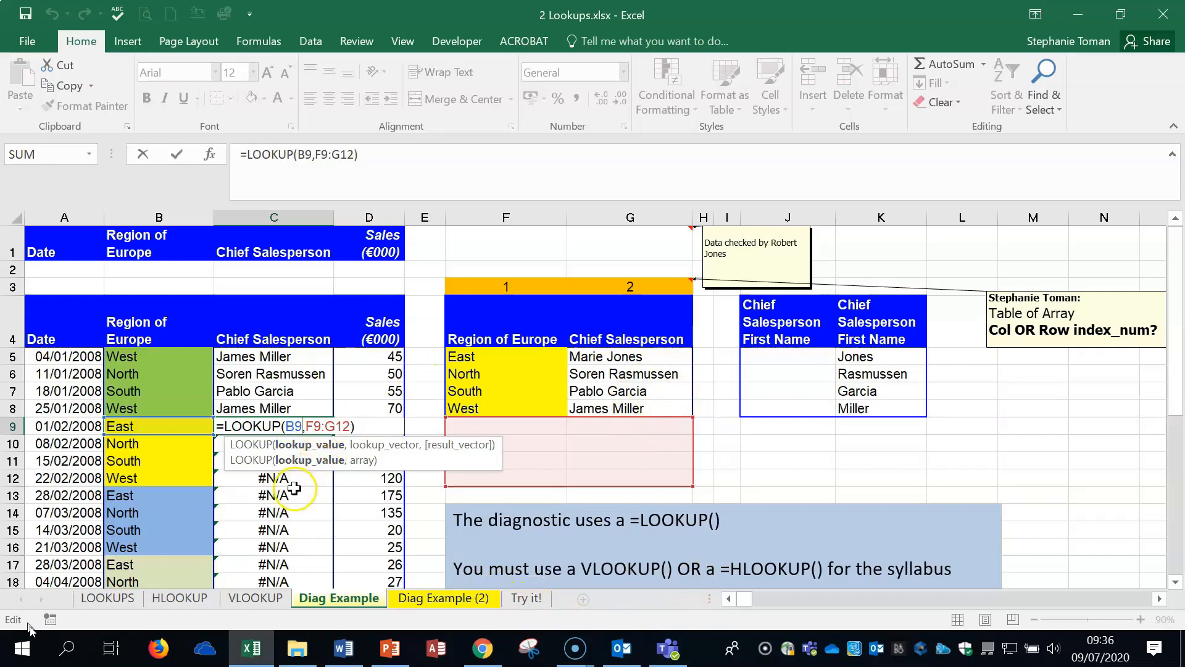
pyautogui.press('Escape')
pyautogui.doubleClick(286, 513)
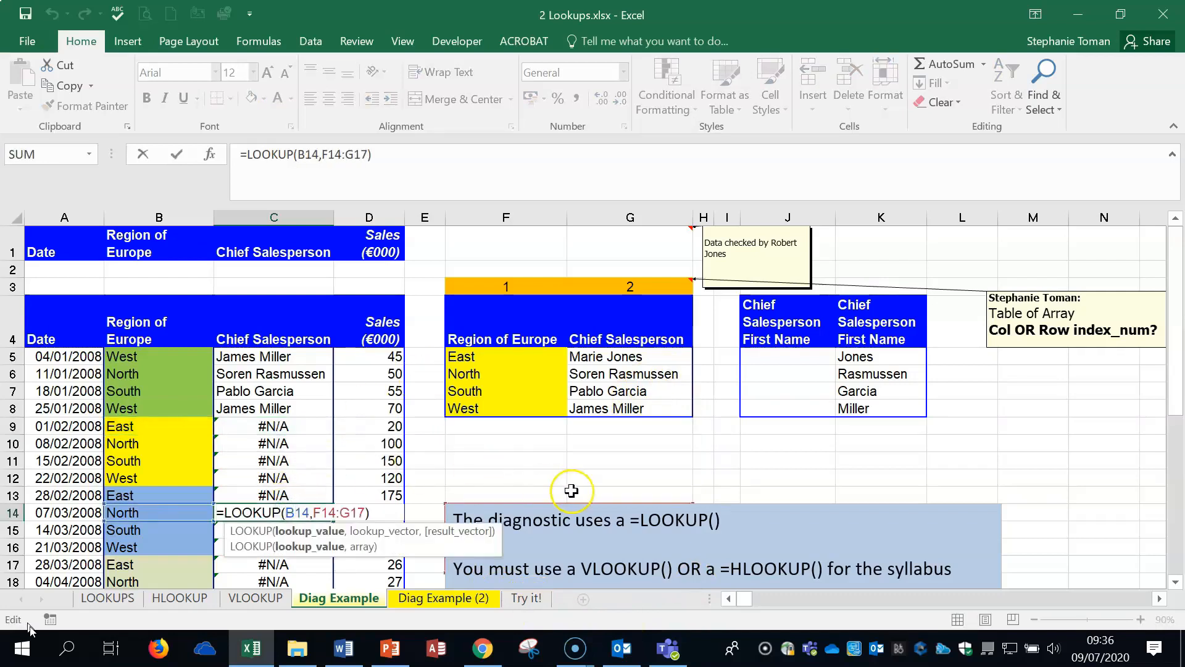
pyautogui.scroll(-1, 590, 482)
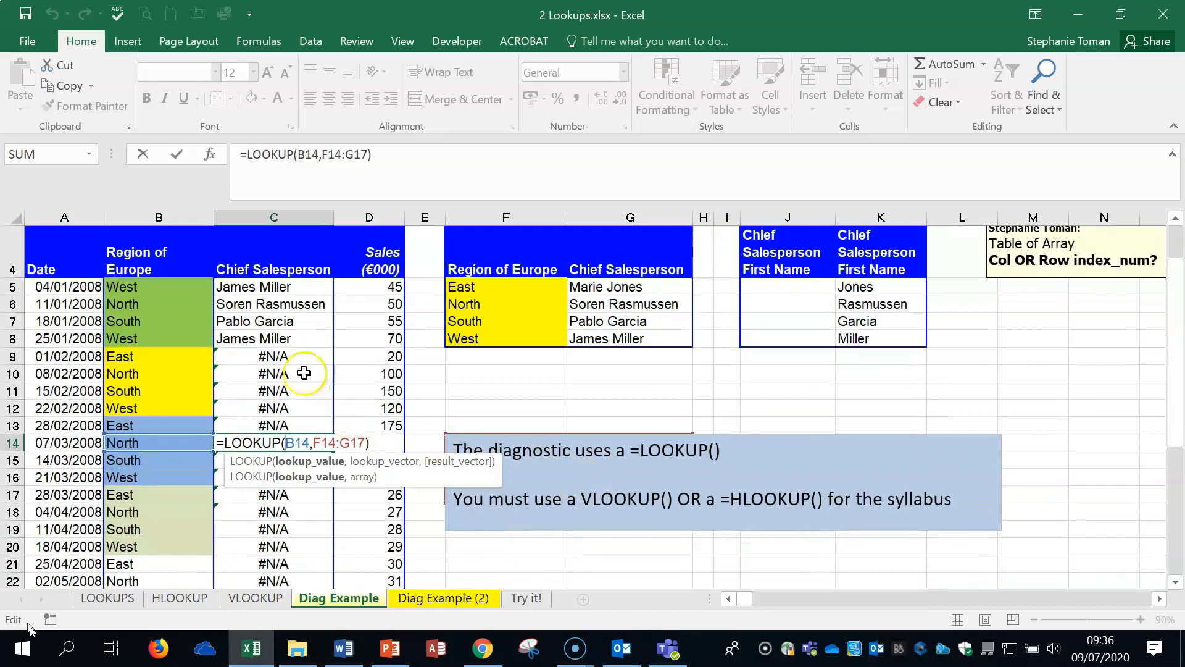
pyautogui.press('Escape')
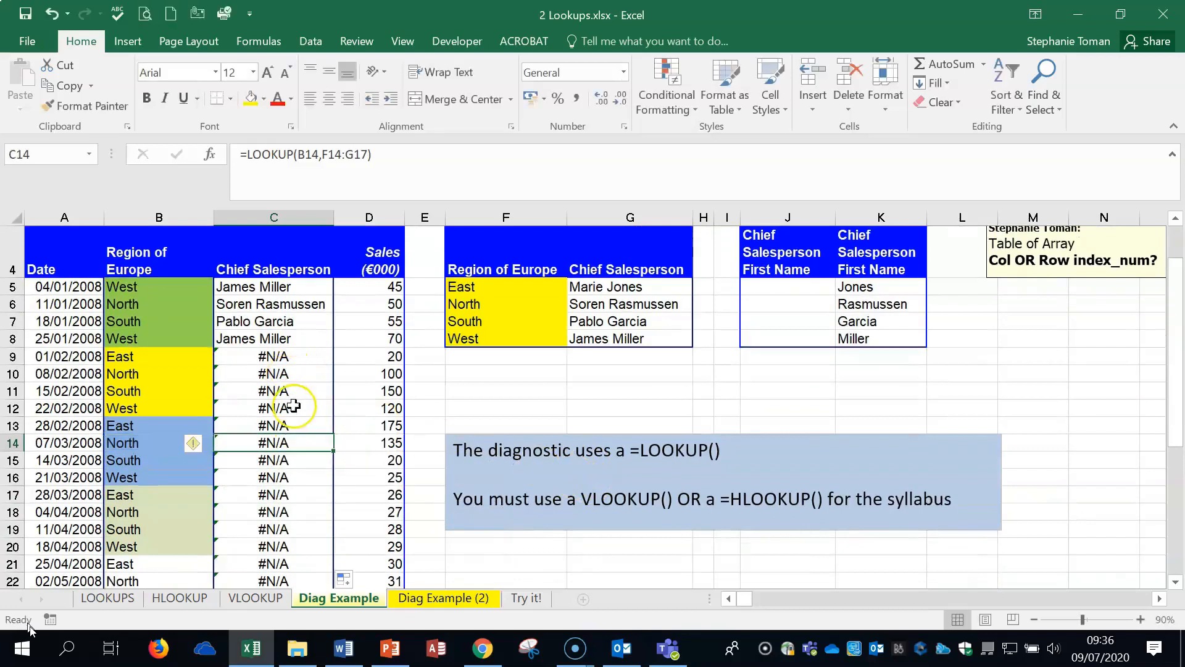
pyautogui.doubleClick(292, 339)
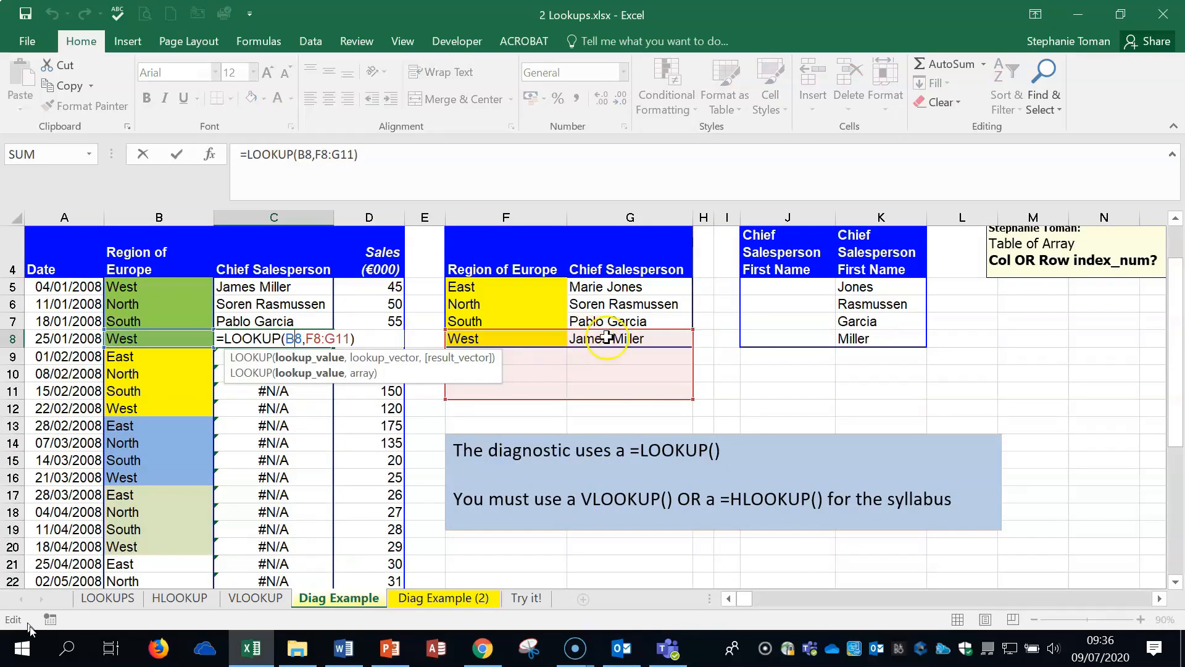
pyautogui.click(300, 287)
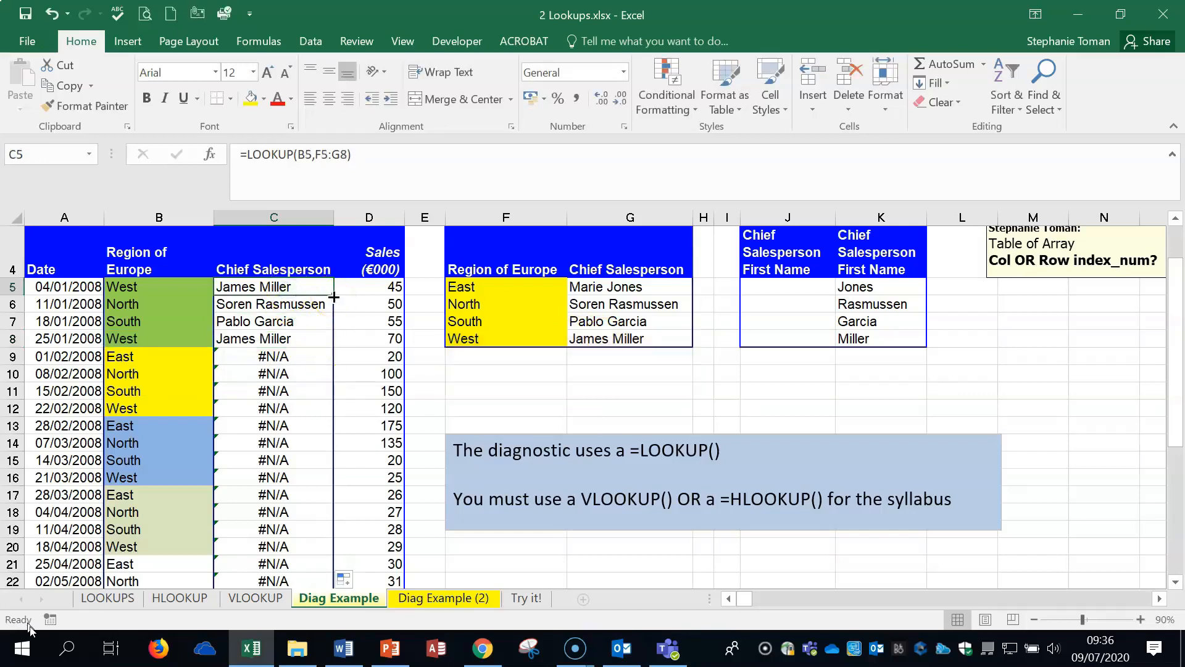
# Step: Display all formulas on the sheet to compare the Chief Salesperson array references, and return to showing values
pyautogui.click(302, 319)
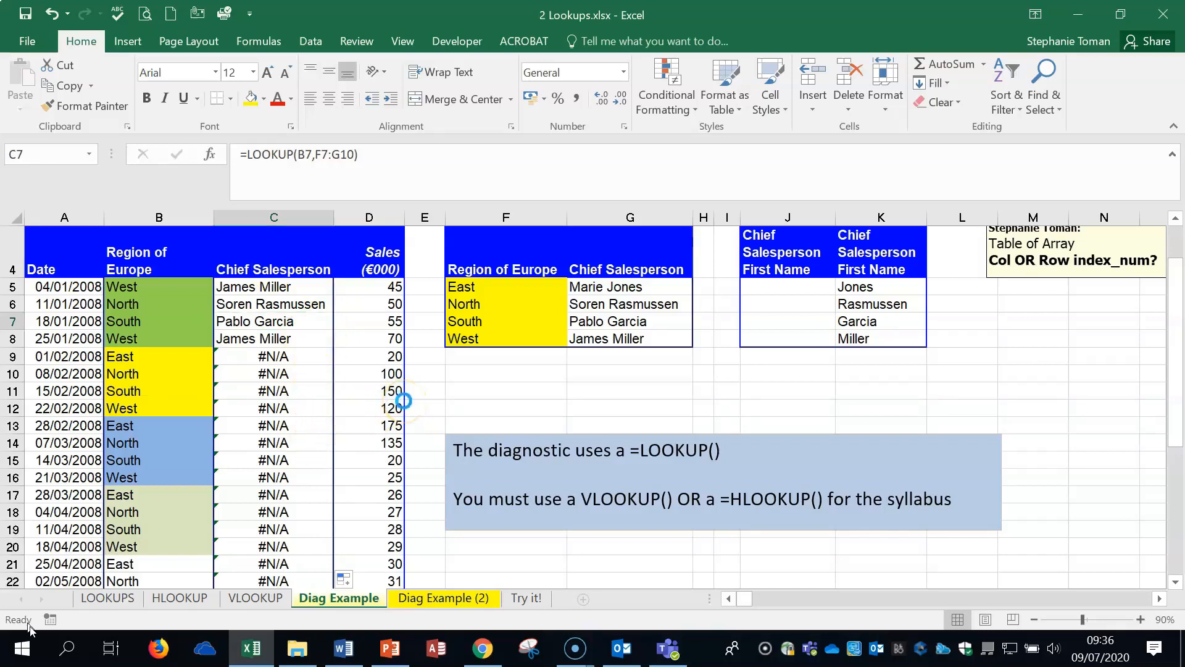
pyautogui.hotkey('ctrl', '`')
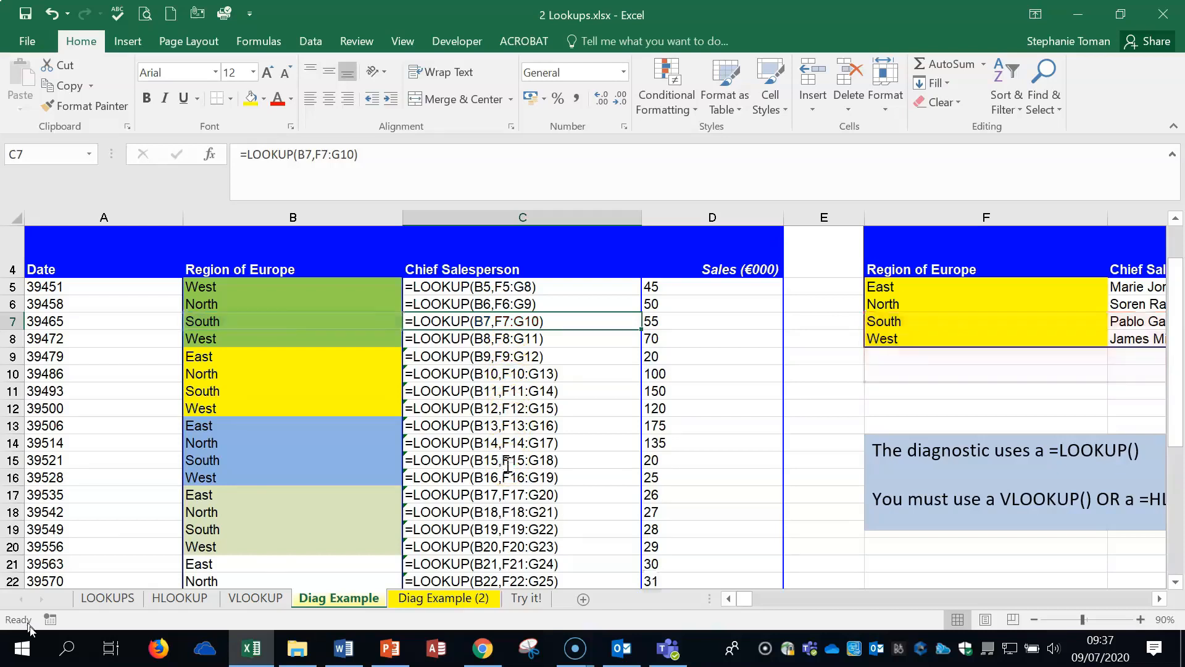
pyautogui.hotkey('ctrl', '`')
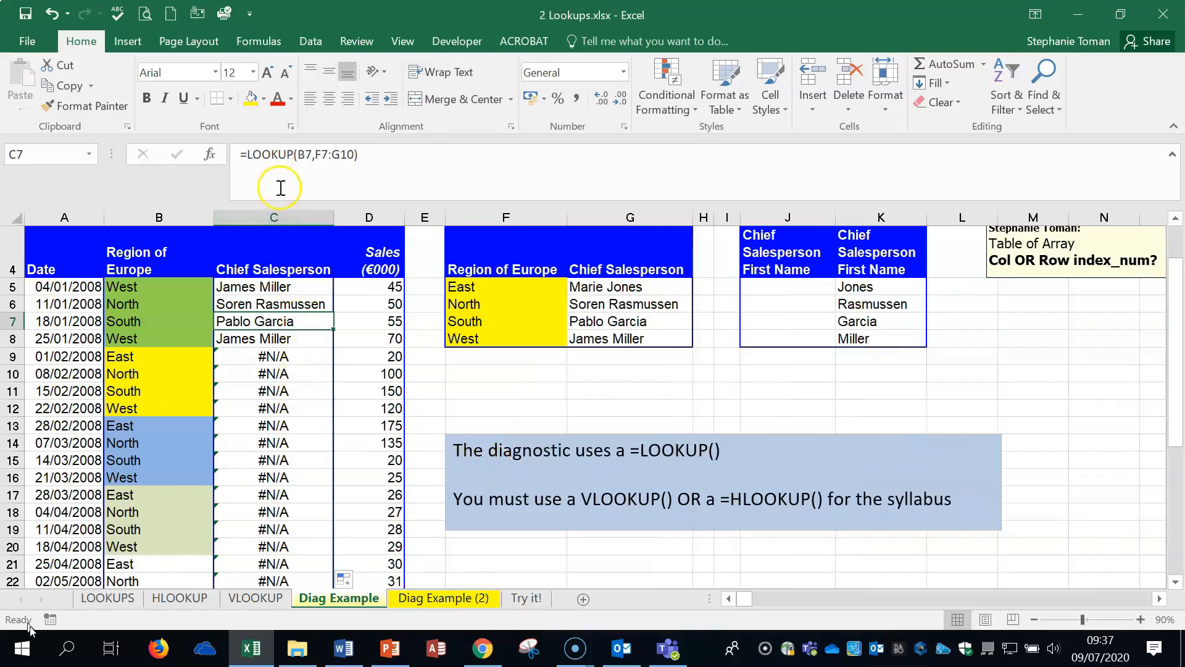
# Step: Highlight the array reference in C7's LOOKUP formula without changing it, and compare the formulas in C5 and C8
pyautogui.moveTo(316, 153); pyautogui.dragTo(355, 153)
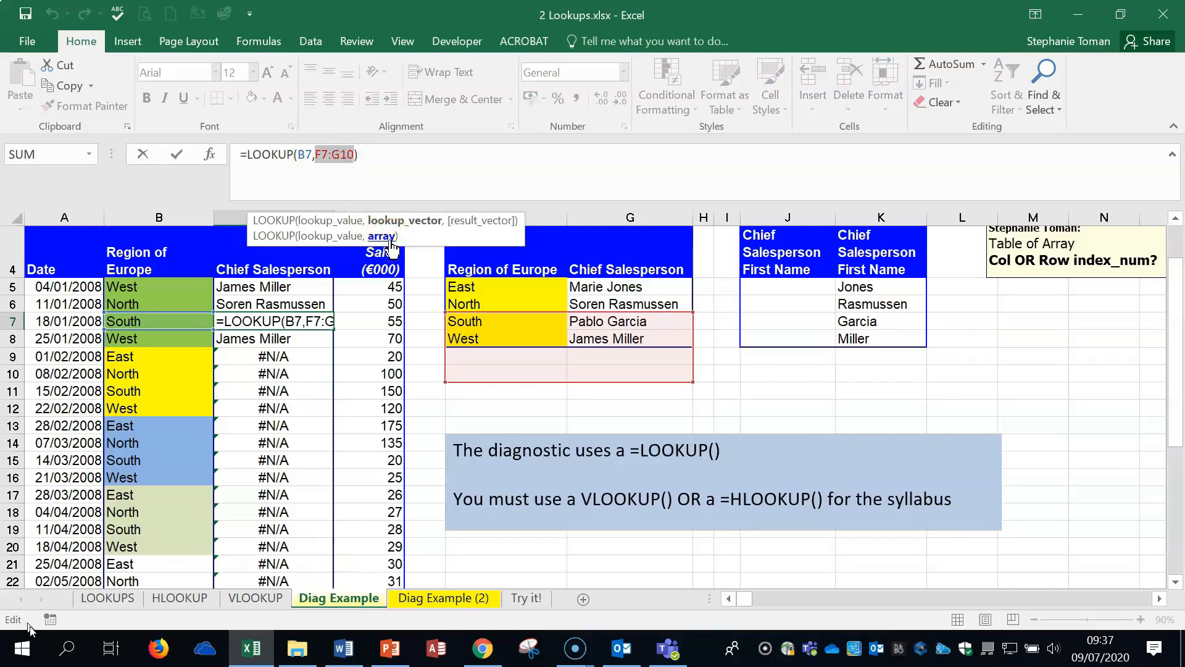
pyautogui.press('Escape')
pyautogui.click(276, 287)
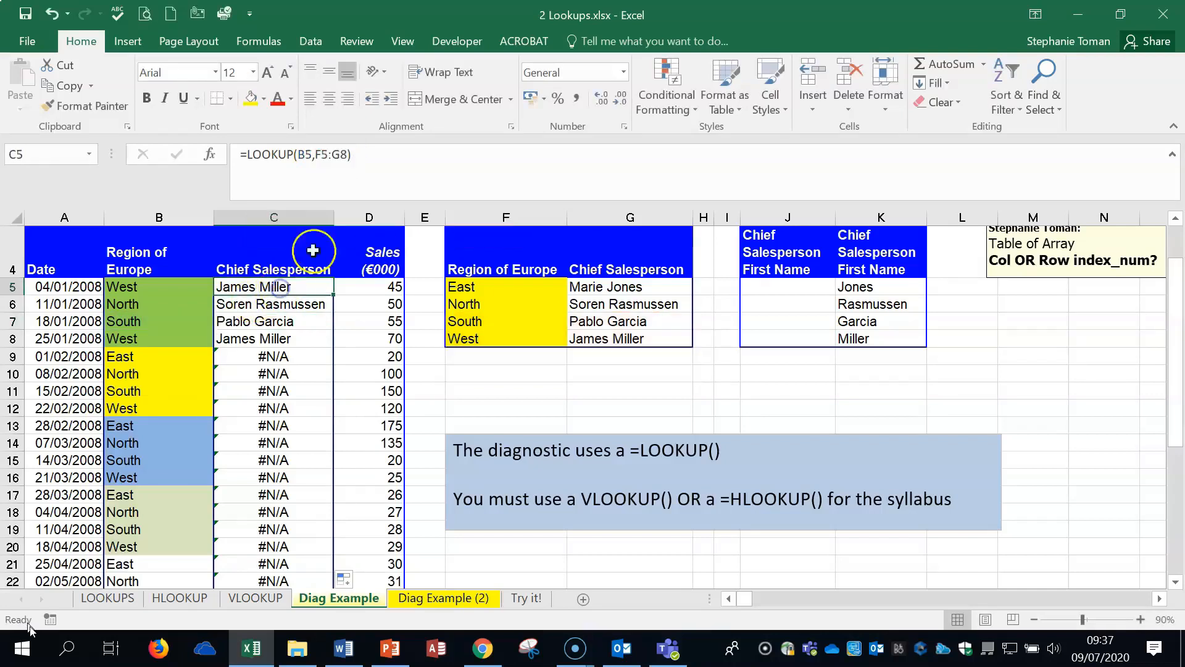
pyautogui.click(283, 336)
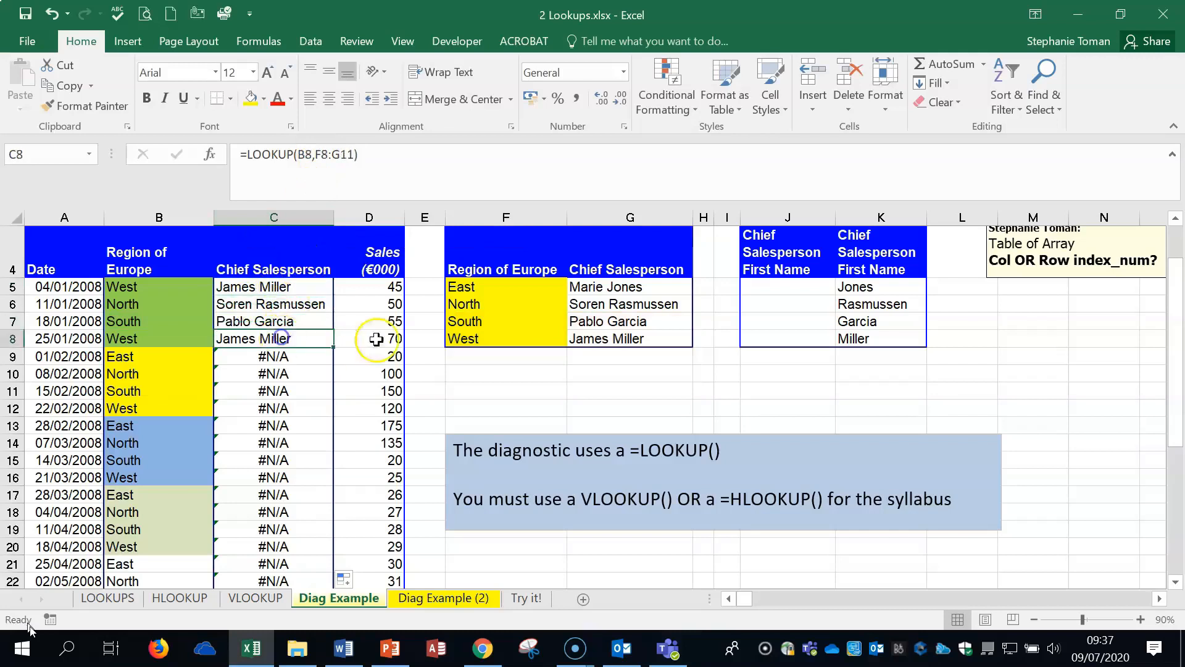
# Step: Make the array in C5's LOOKUP formula absolute as $F$5:$G$8 and fill the formula down the Chief Salesperson column
pyautogui.click(282, 288)
pyautogui.doubleClick(342, 154)
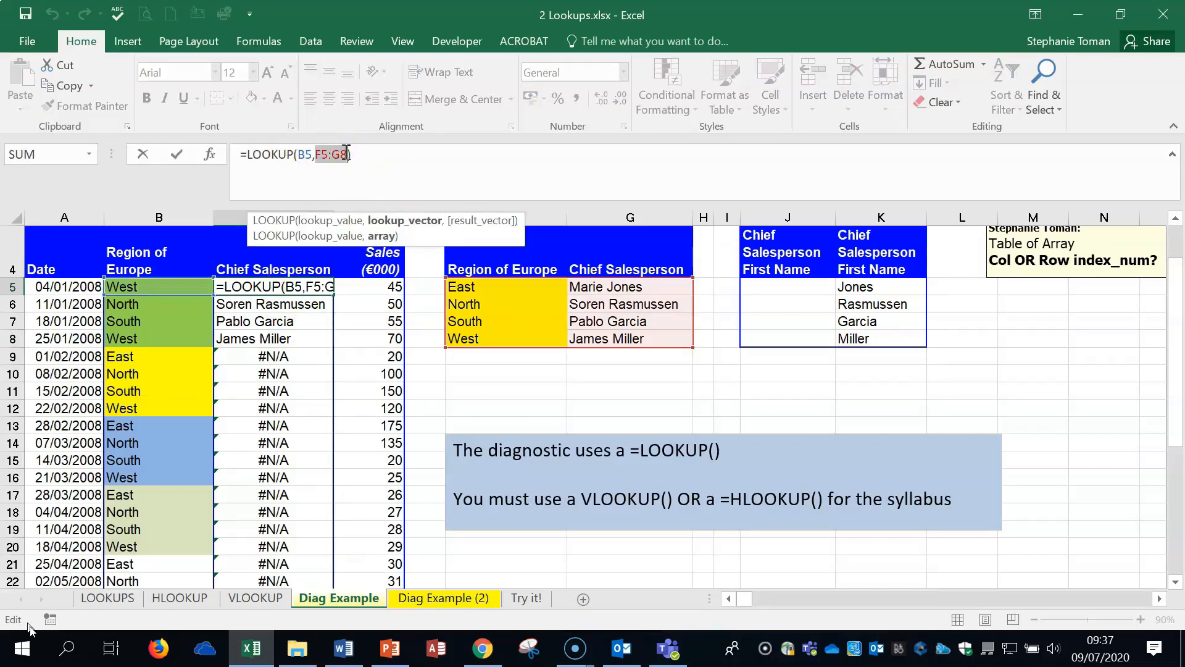
pyautogui.press('F4')
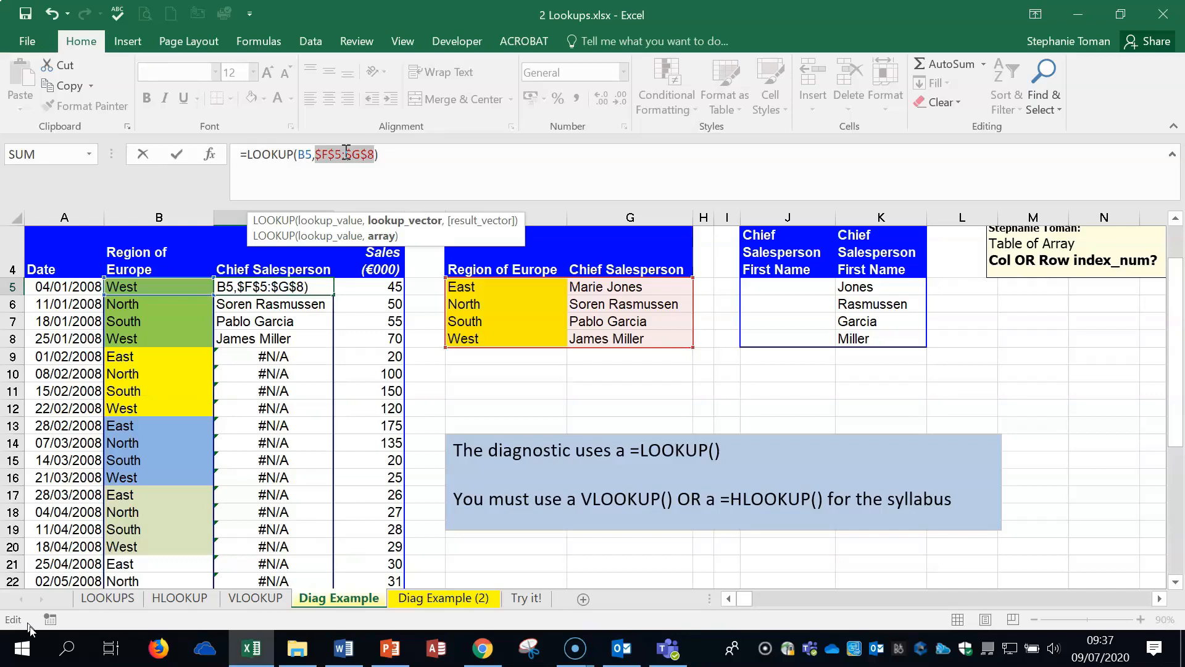
pyautogui.click(176, 154)
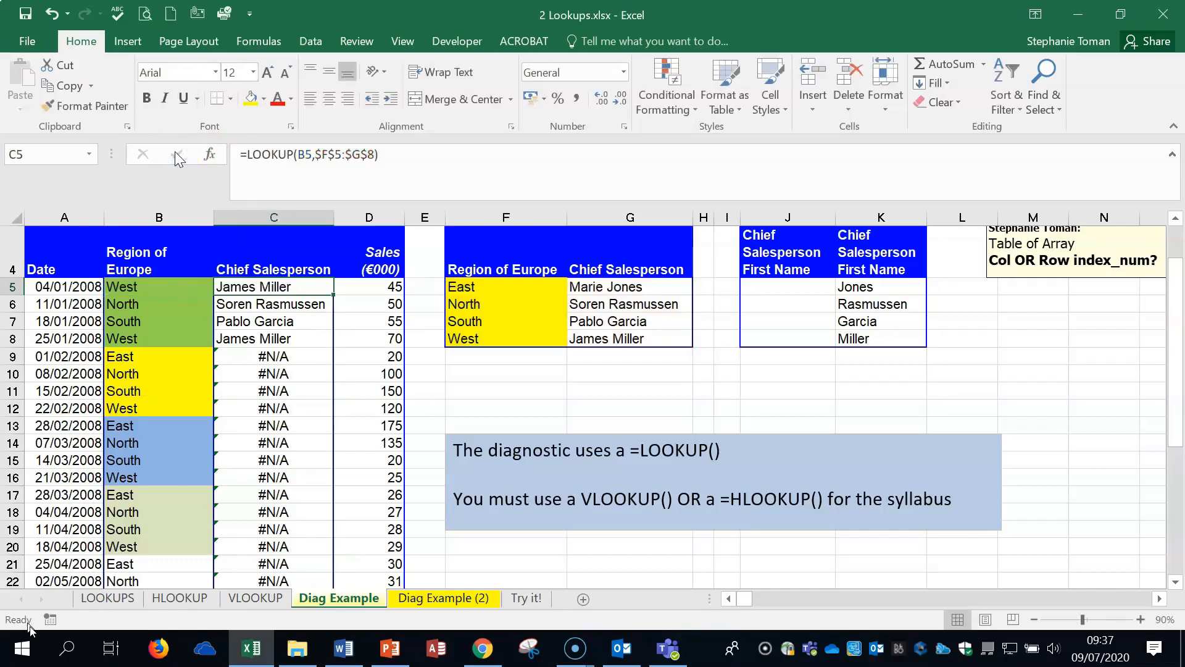
pyautogui.doubleClick(333, 295)
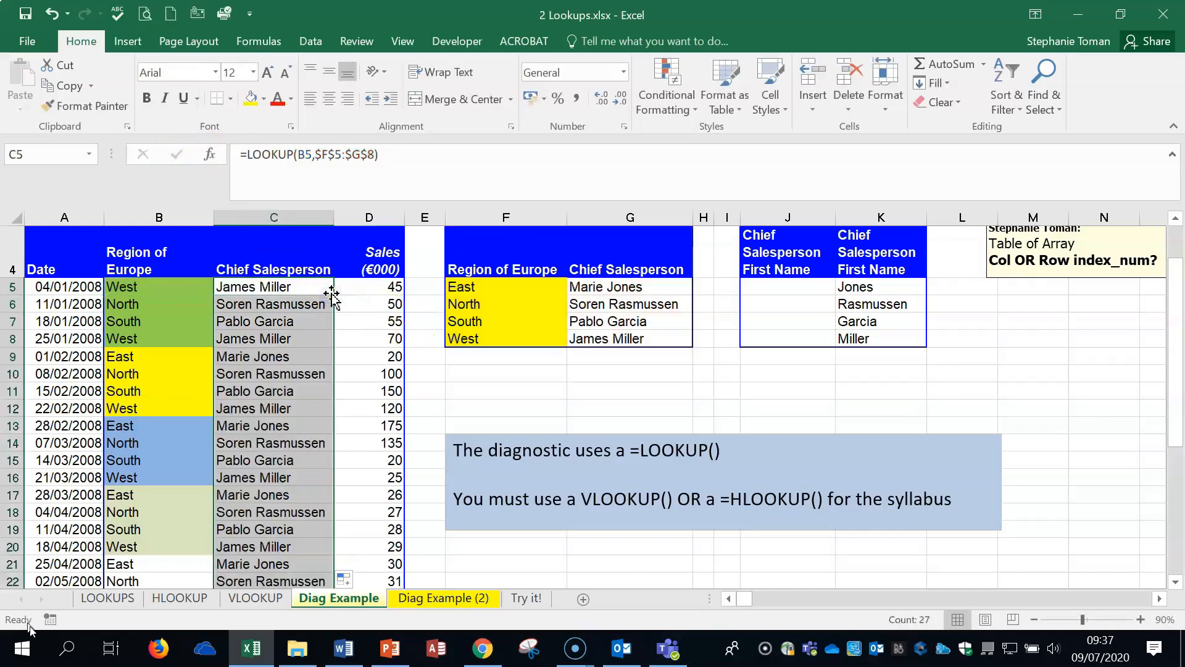
# Step: Inspect the filled LOOKUP formulas in C8, C31 and C10 to check that their array references are absolute
pyautogui.doubleClick(315, 340)
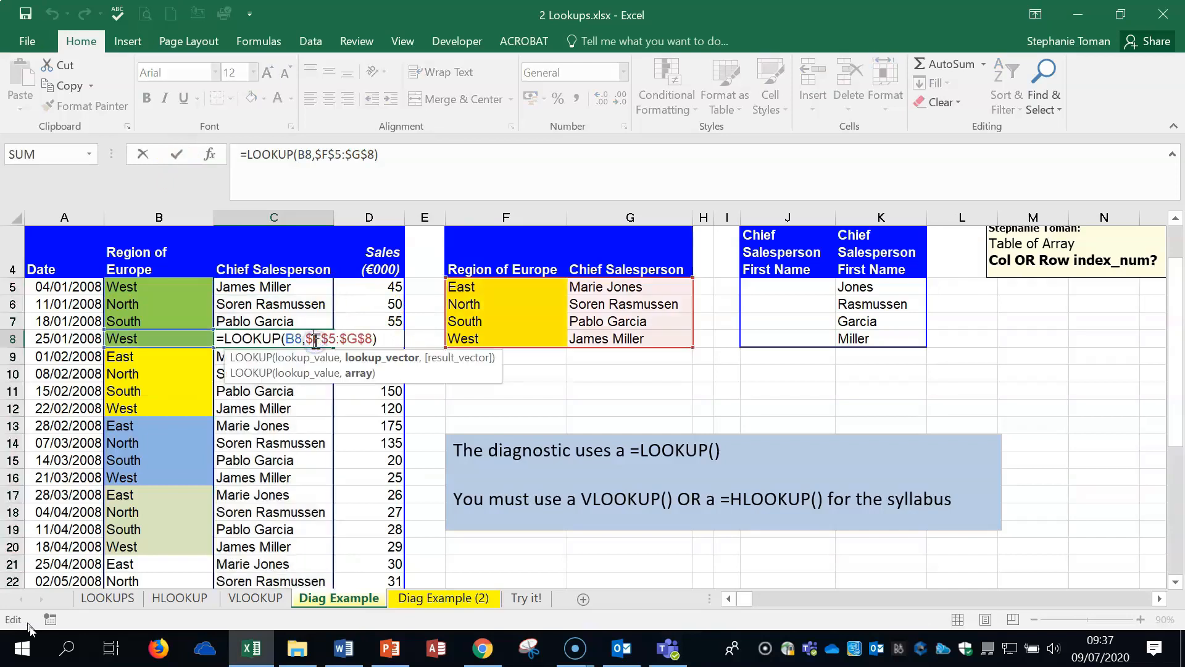
pyautogui.press('Escape')
pyautogui.doubleClick(280, 431)
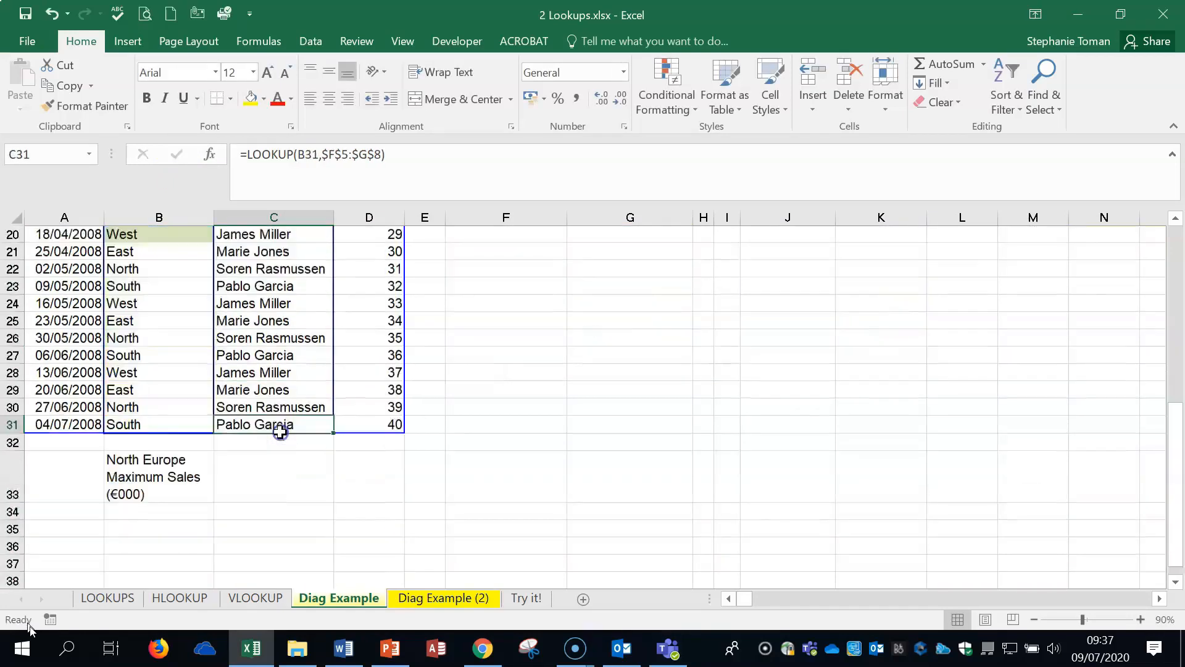
pyautogui.click(260, 367)
pyautogui.hotkey('ctrl', 'Up')
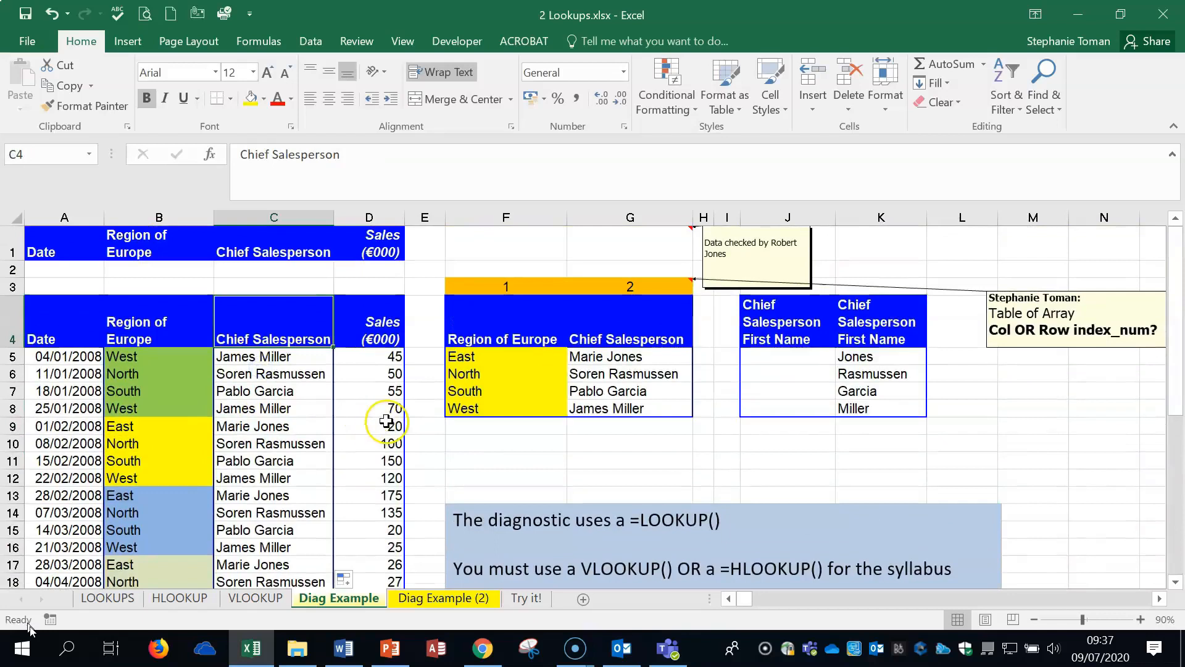
pyautogui.doubleClick(317, 442)
pyautogui.press('Escape')
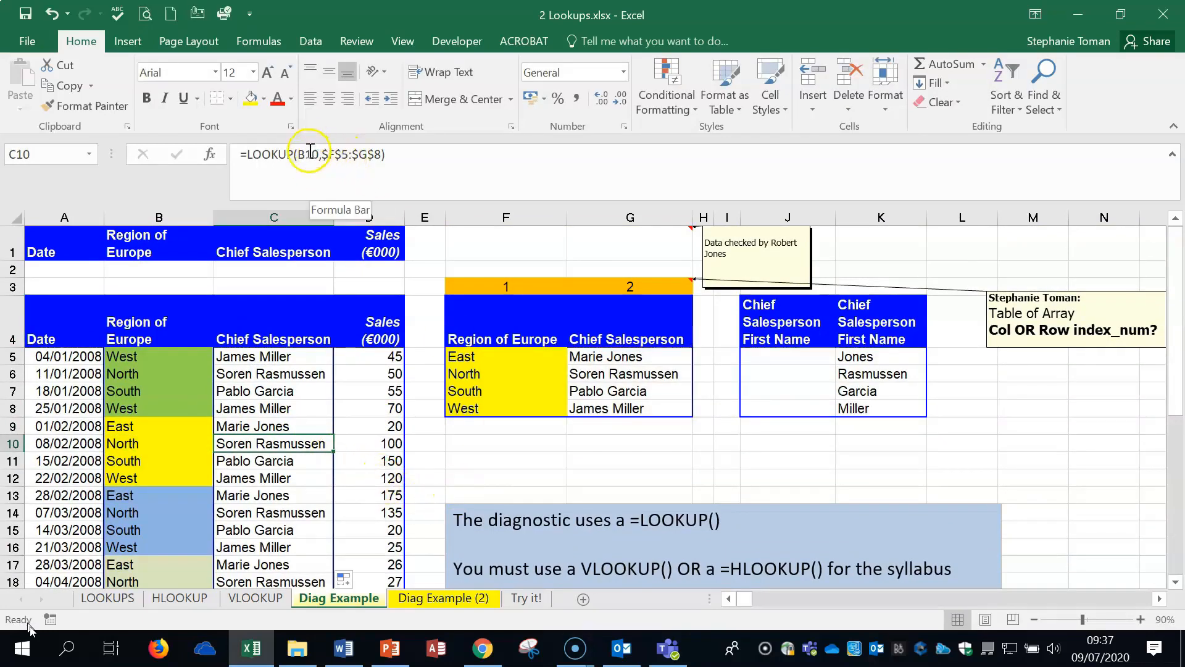
pyautogui.click(247, 154)
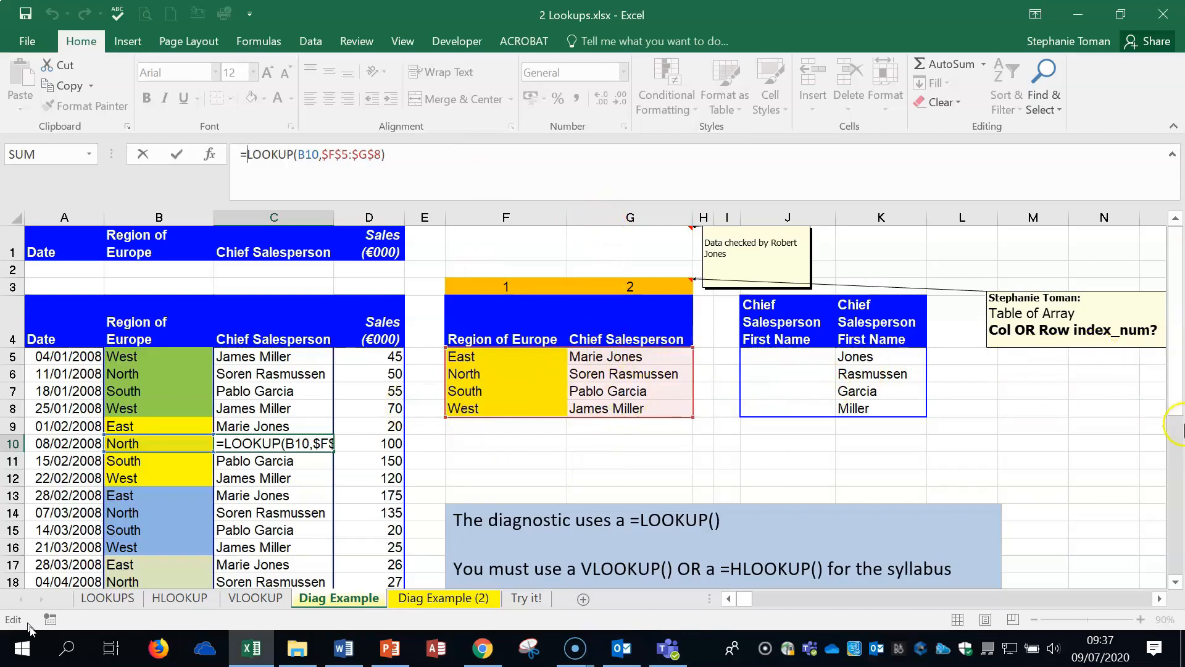
pyautogui.write('V')
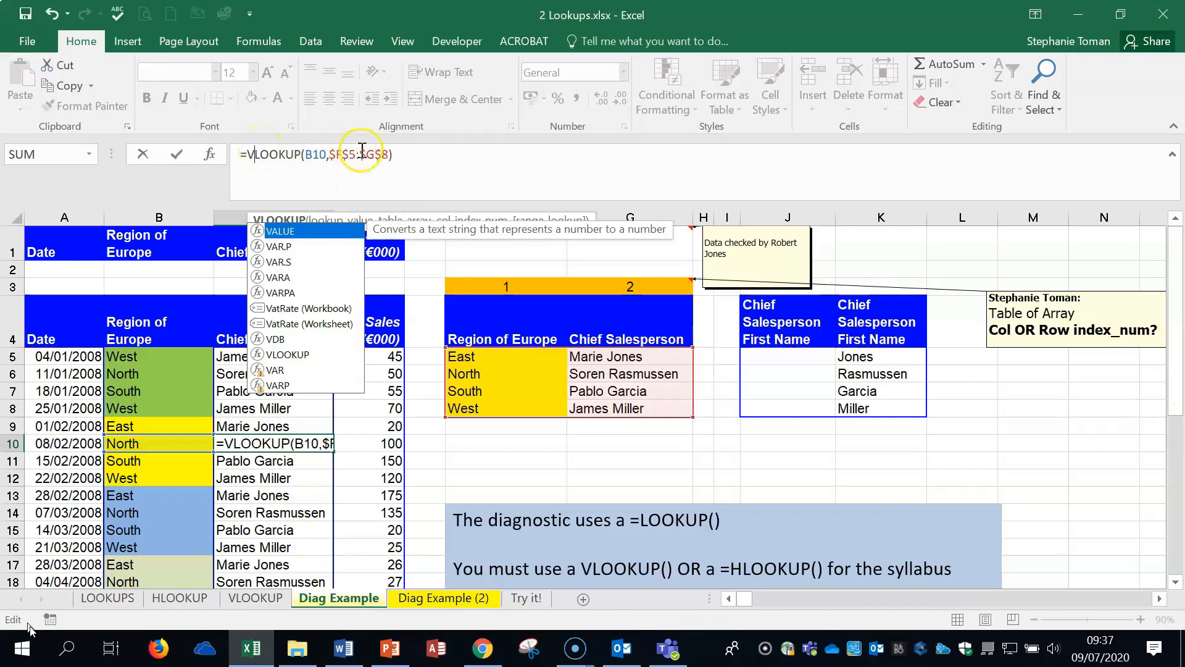
pyautogui.click(390, 155)
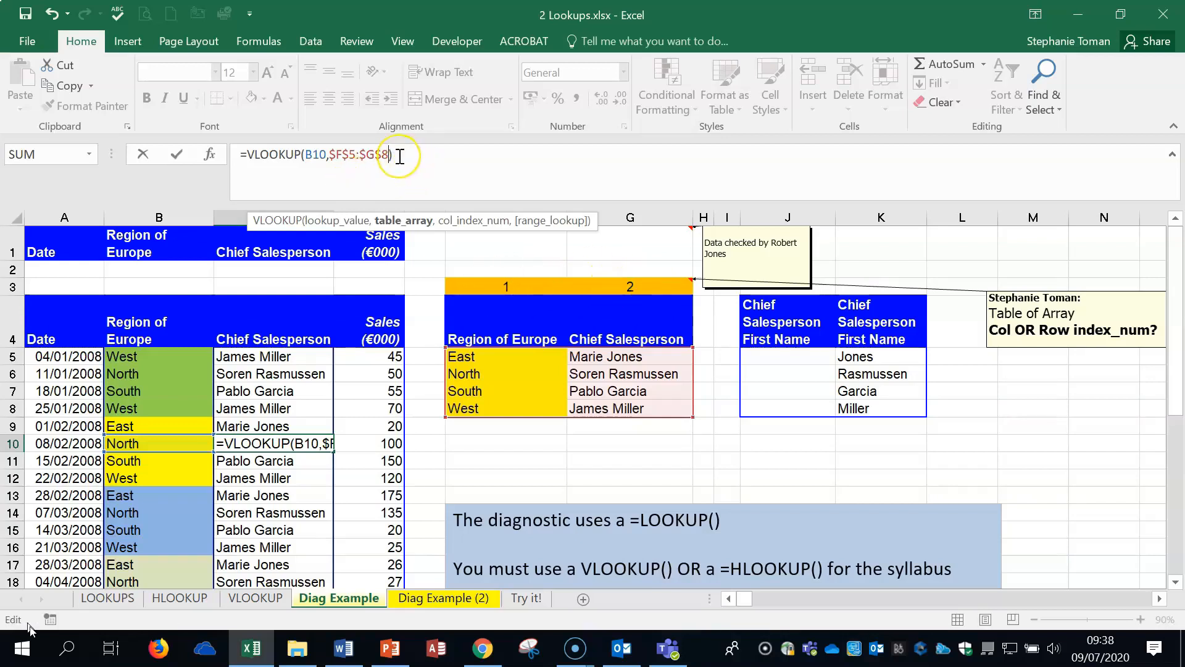
pyautogui.write(',')
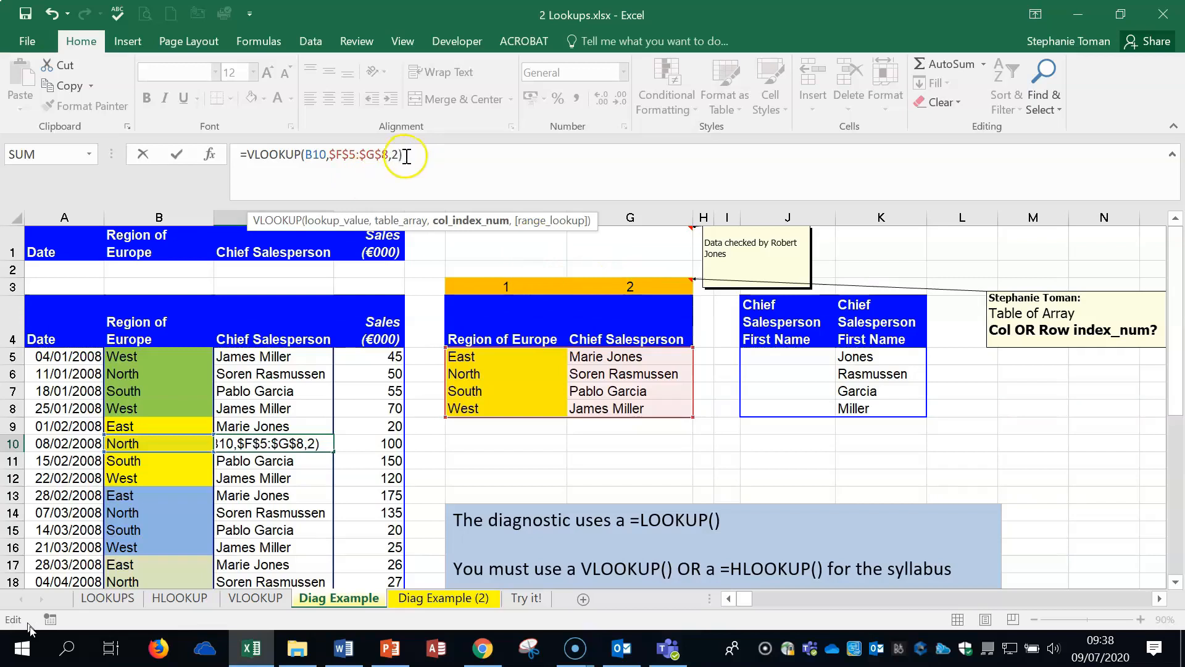
pyautogui.write('2')
pyautogui.click(210, 156)
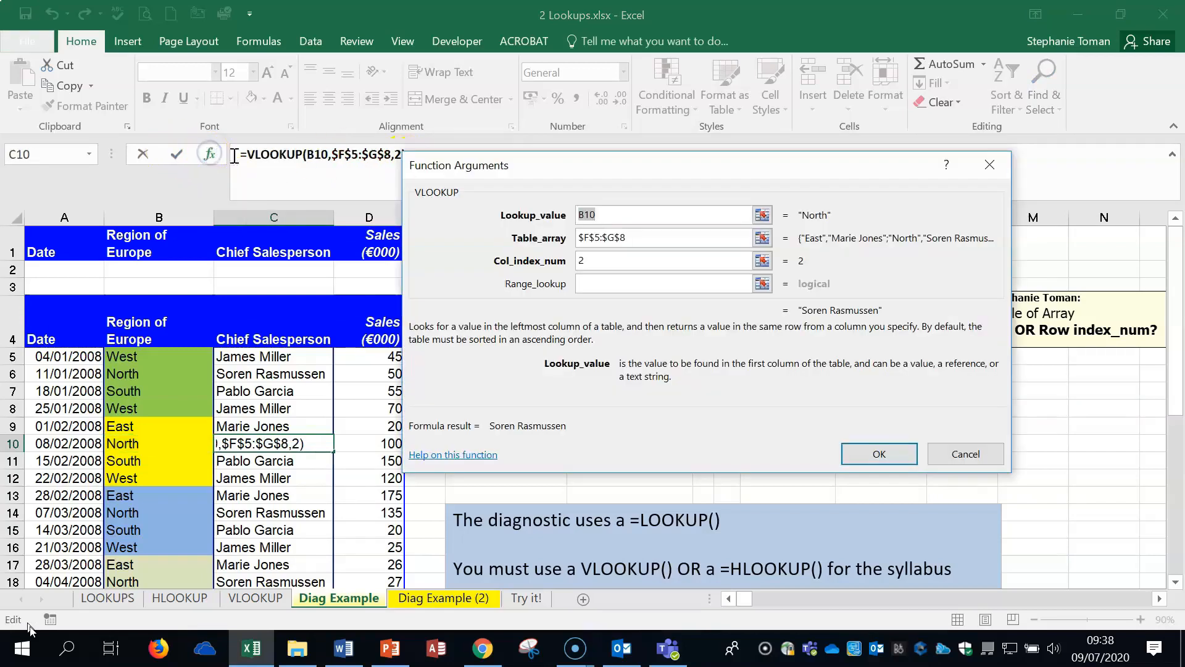
pyautogui.moveTo(740, 174); pyautogui.dragTo(899, 158)
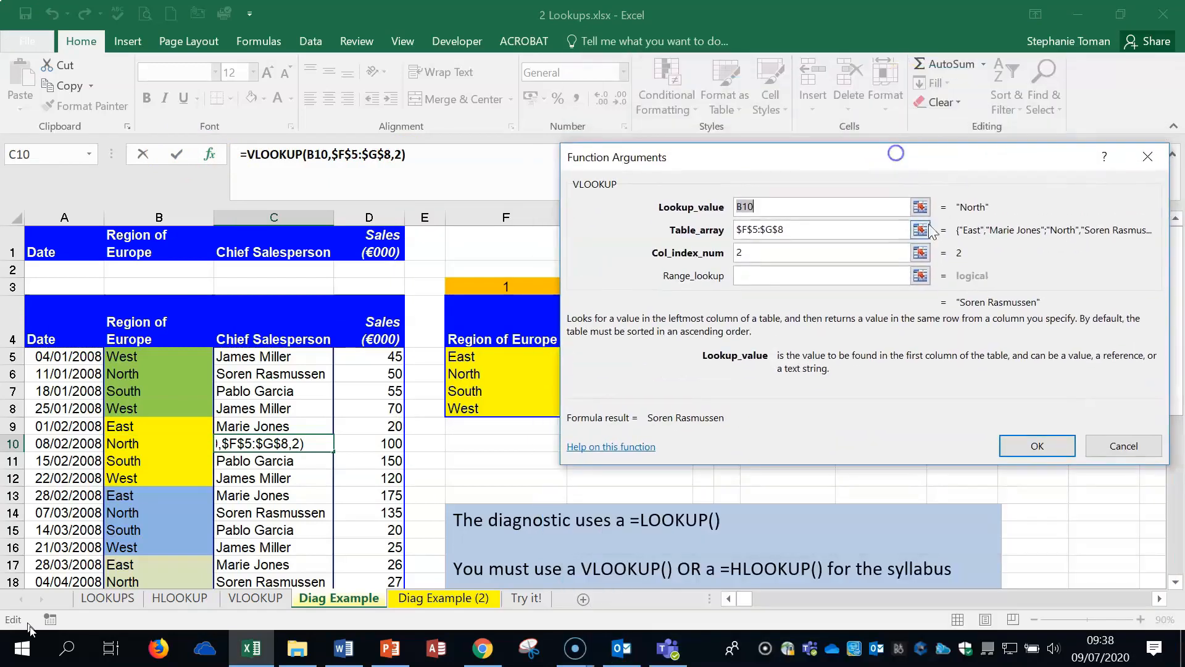
pyautogui.click(1124, 445)
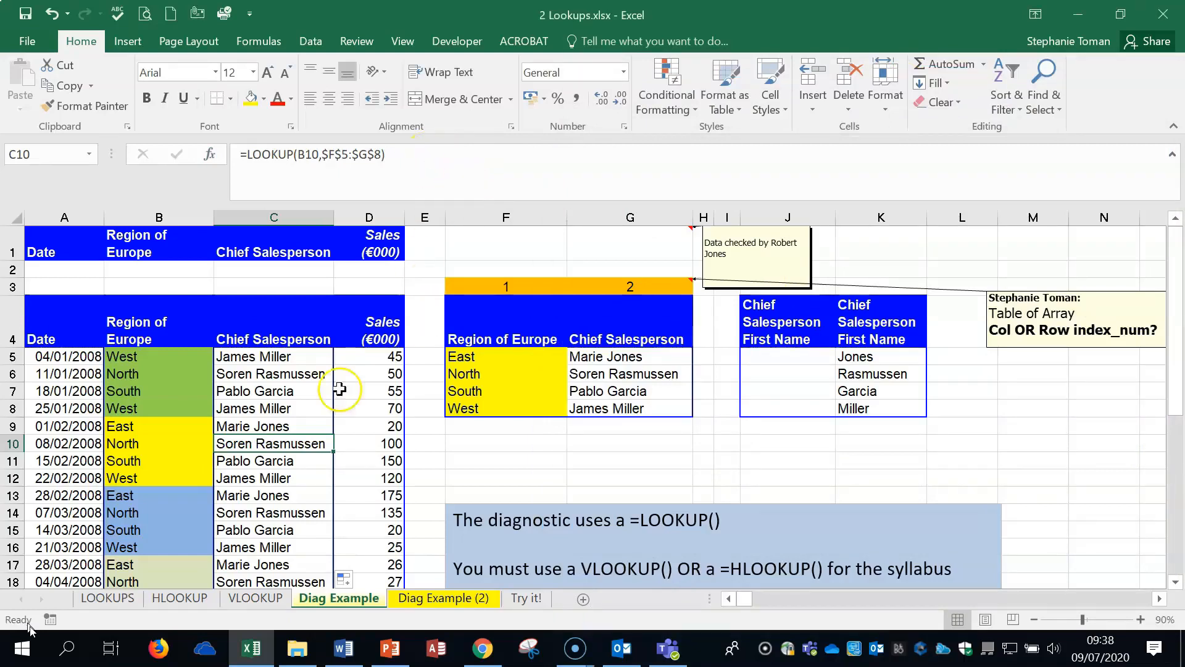
# Step: Review the function arguments of C5's LOOKUP using the lookup_value,lookup_vector,result_vector list, and close them without changes
pyautogui.click(307, 358)
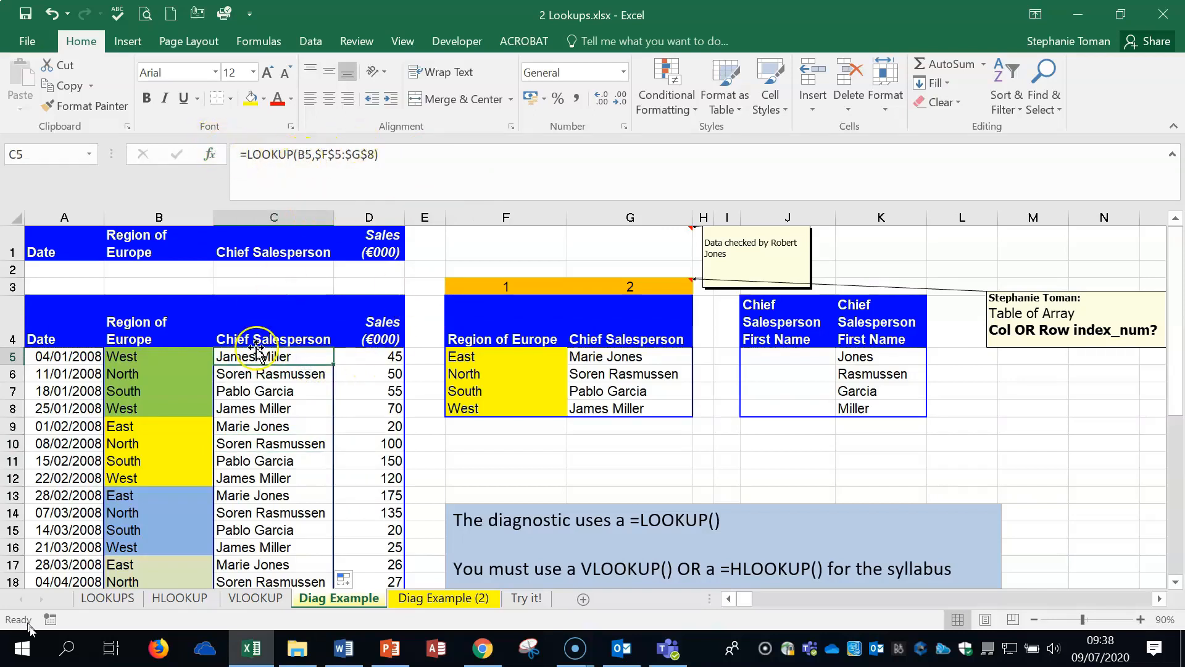
pyautogui.click(208, 154)
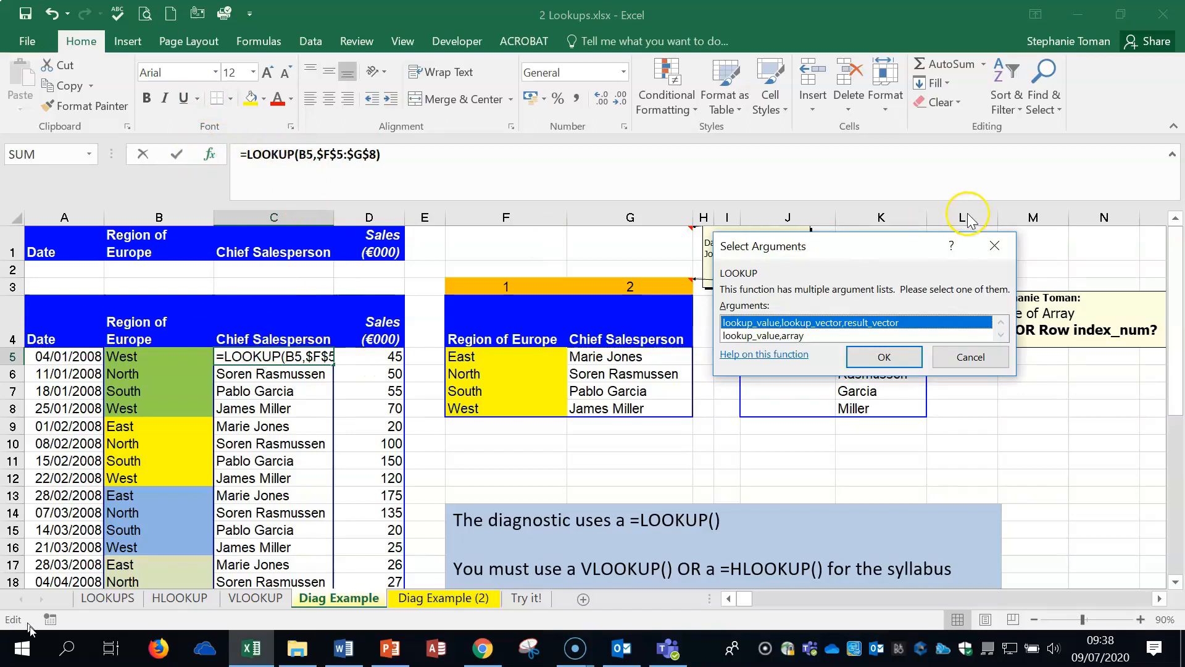
pyautogui.click(884, 357)
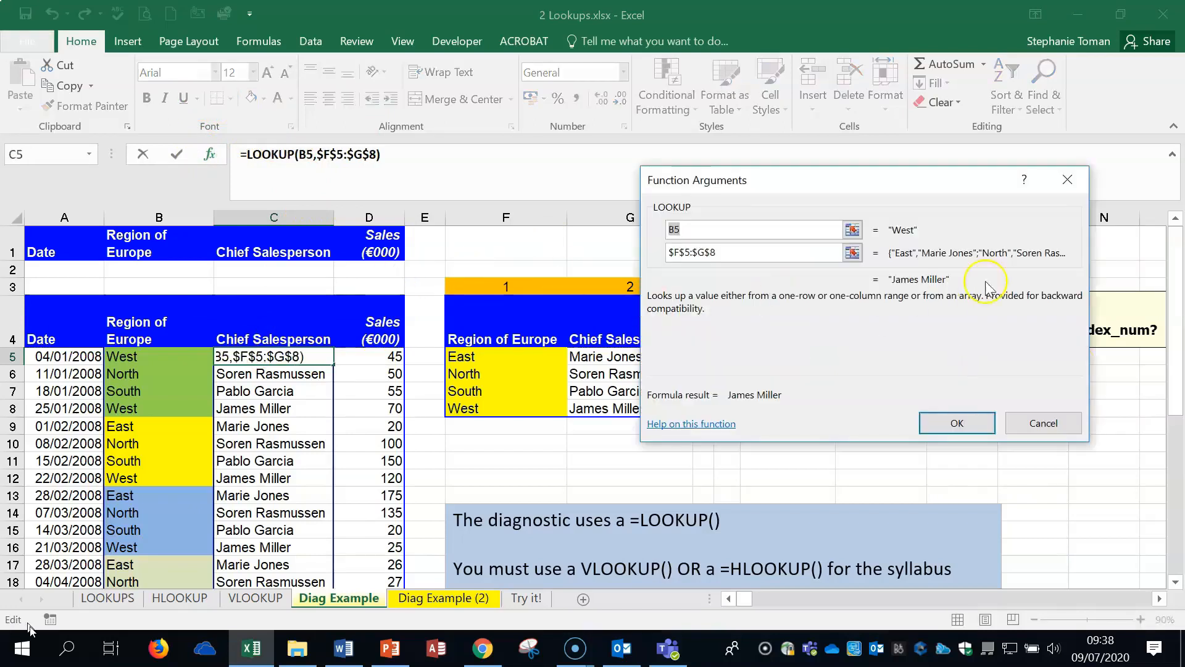
pyautogui.click(1072, 175)
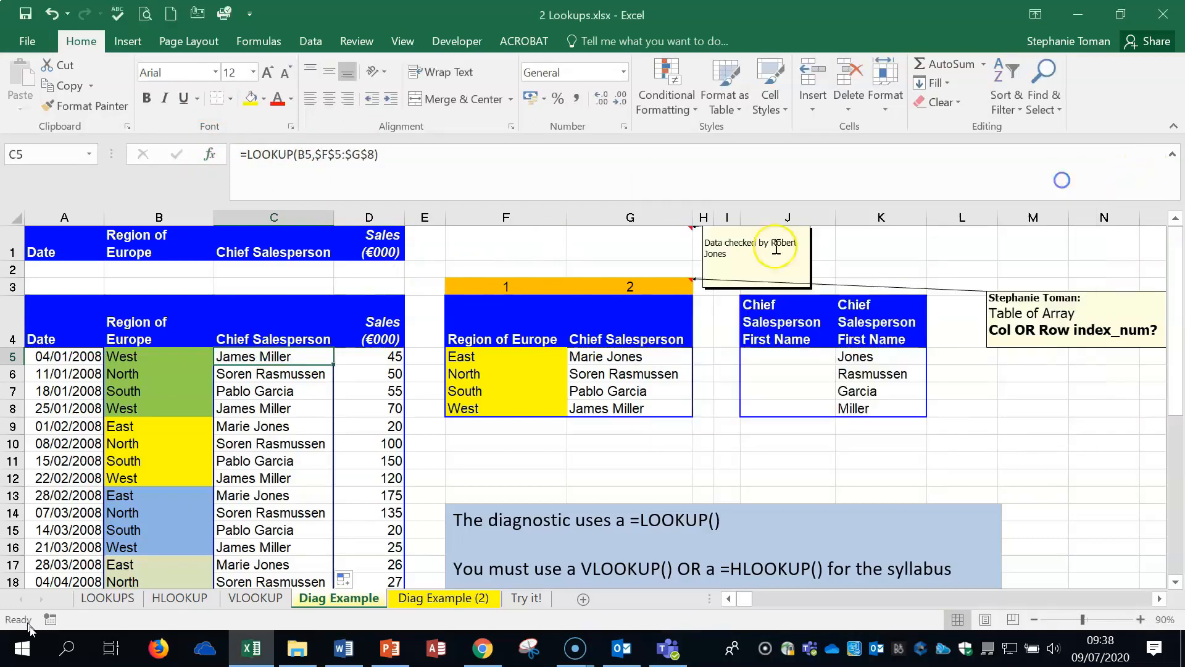
# Step: Change the function in C5 to VLOOKUP and open its function arguments
pyautogui.click(245, 154)
pyautogui.write('V')
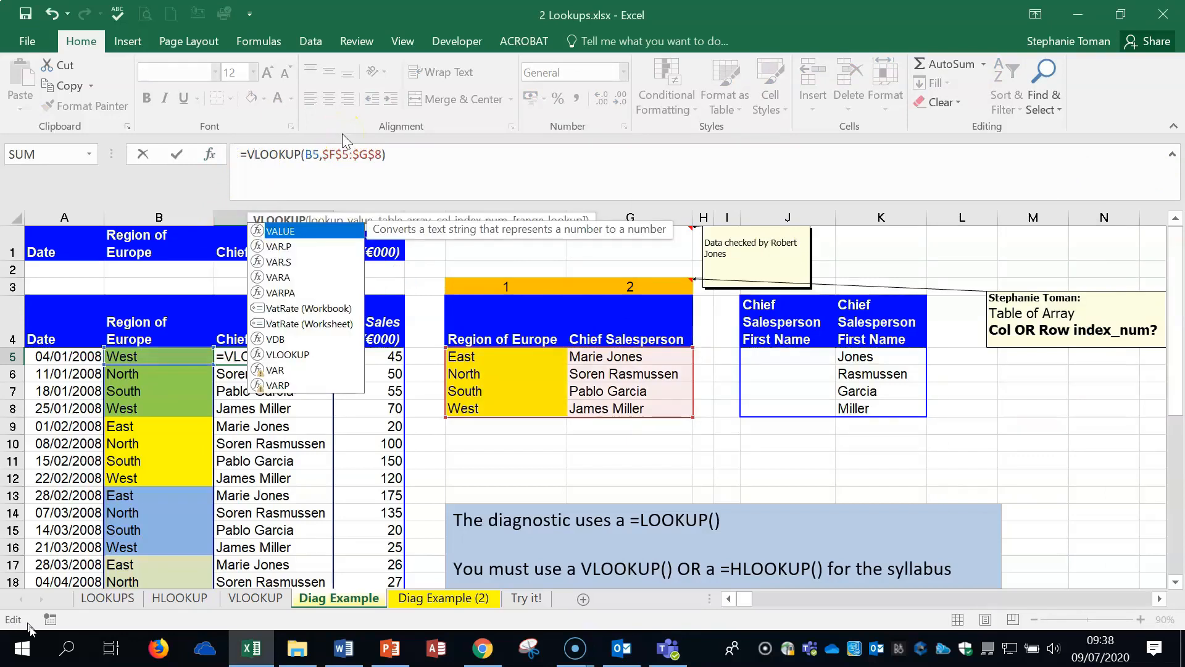
pyautogui.click(210, 154)
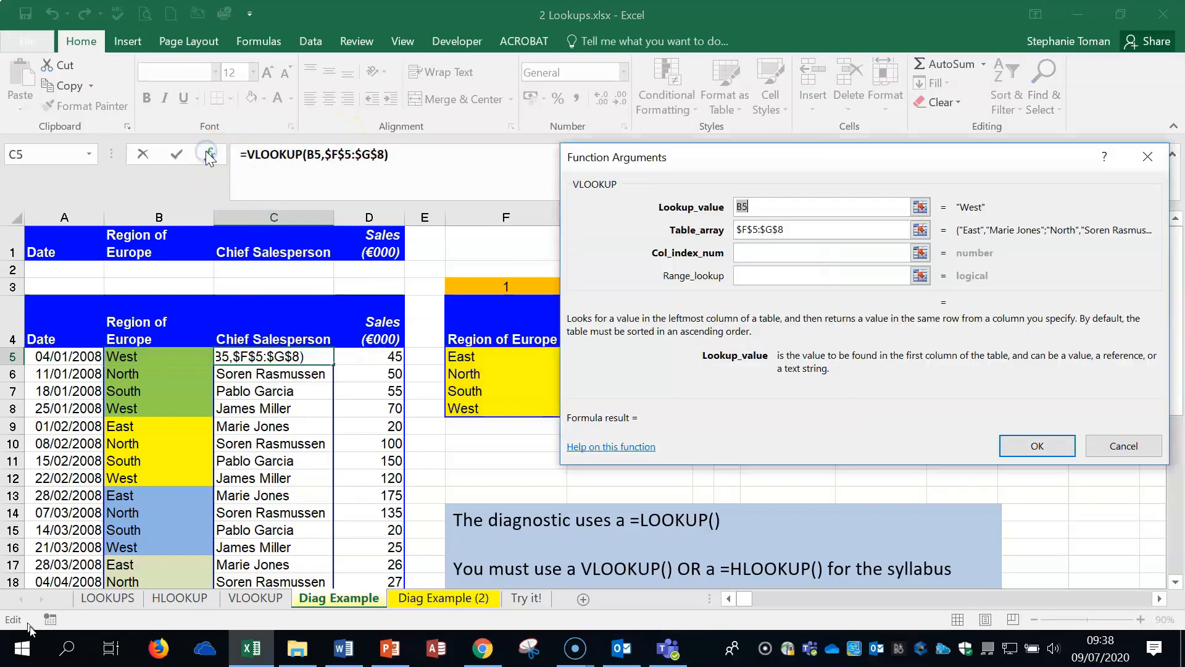
pyautogui.moveTo(794, 159); pyautogui.dragTo(792, 209)
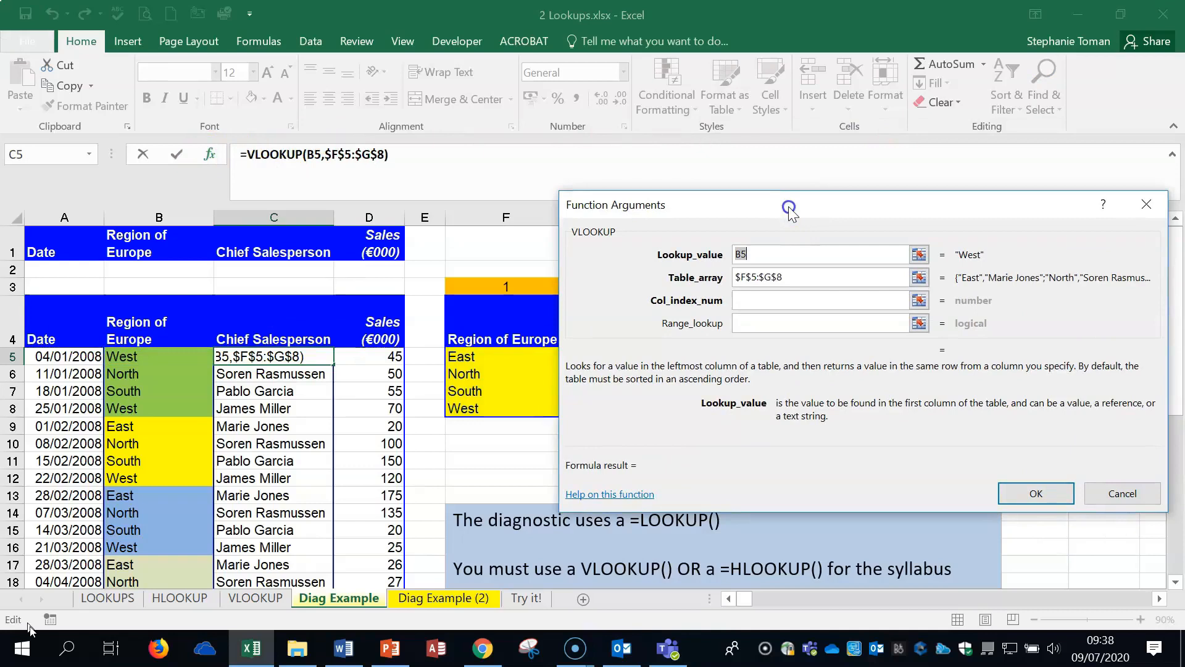
# Step: Clear the VLOOKUP's table array and reselect the region and salesperson table as the absolute range $F$5:$G$8, keeping B5 as lookup value
pyautogui.doubleClick(797, 277)
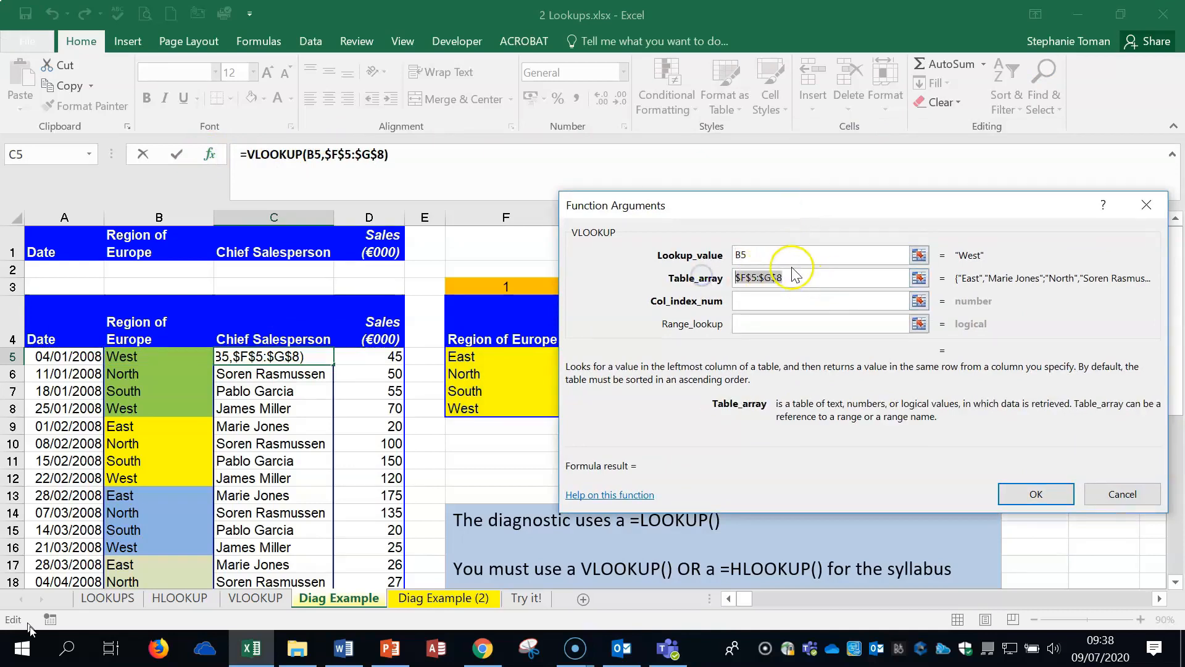
pyautogui.press('BackSpace')
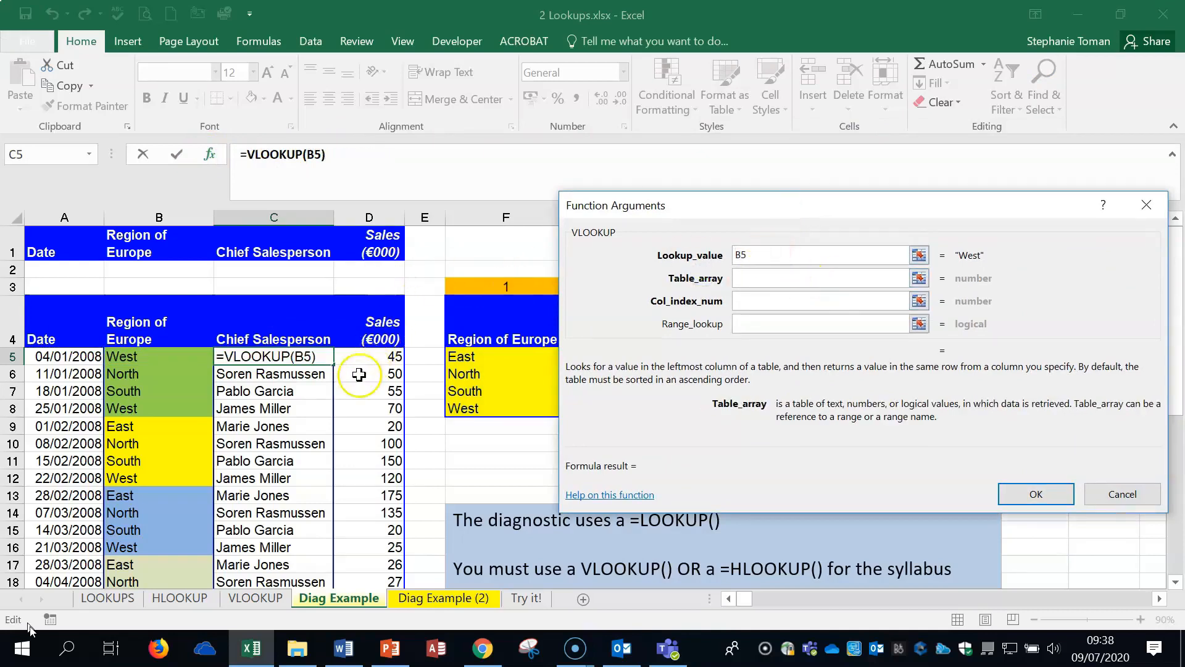
pyautogui.click(759, 252)
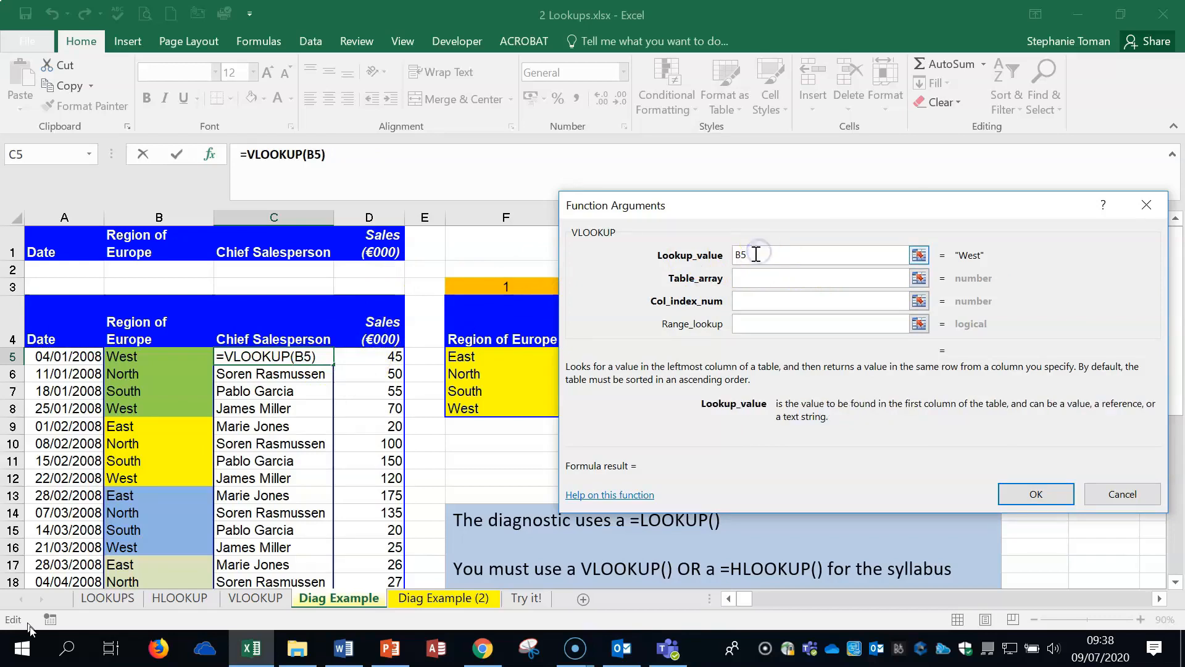
pyautogui.click(143, 355)
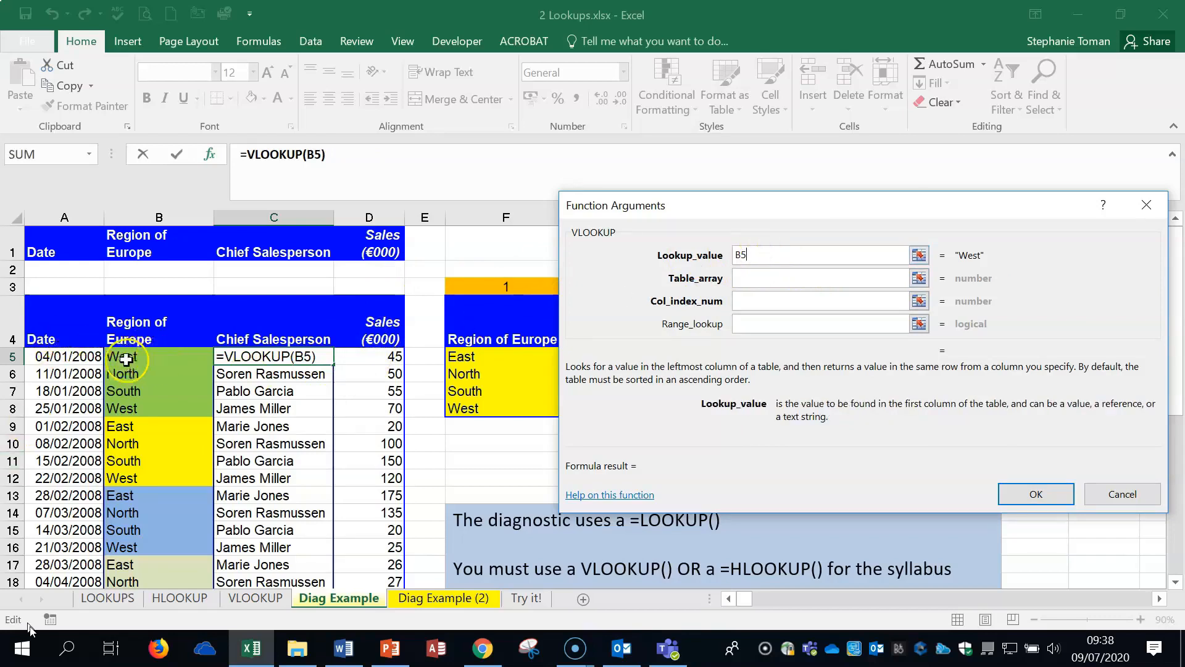
pyautogui.click(747, 275)
pyautogui.moveTo(830, 209); pyautogui.dragTo(772, 432)
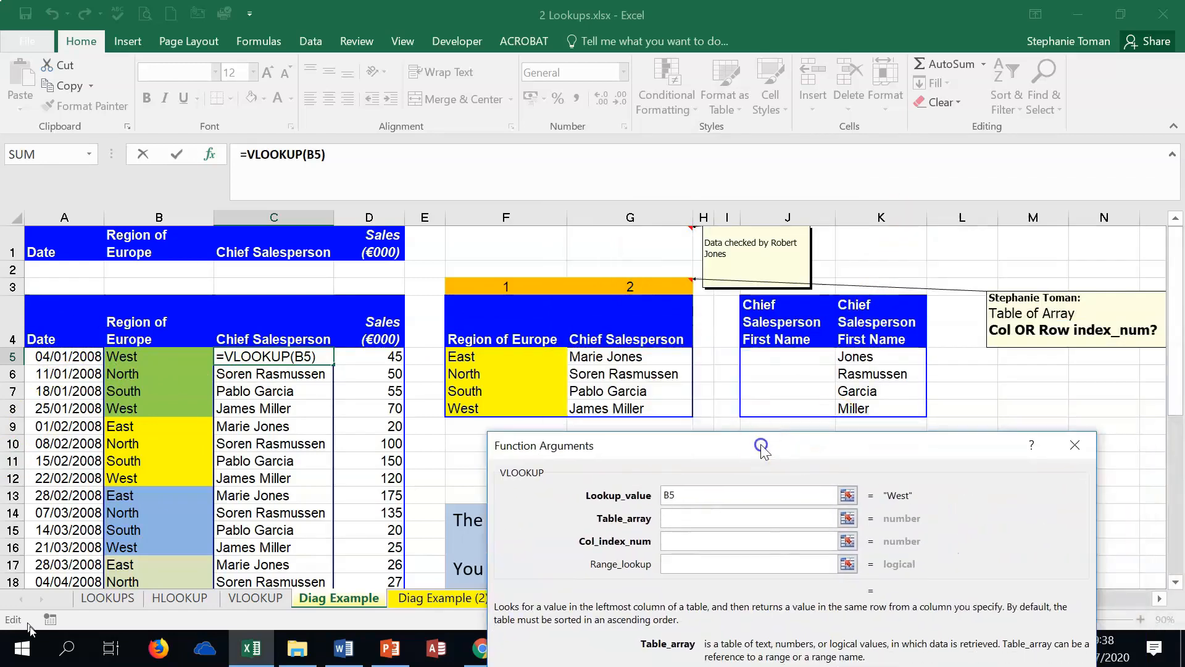
pyautogui.click(458, 330)
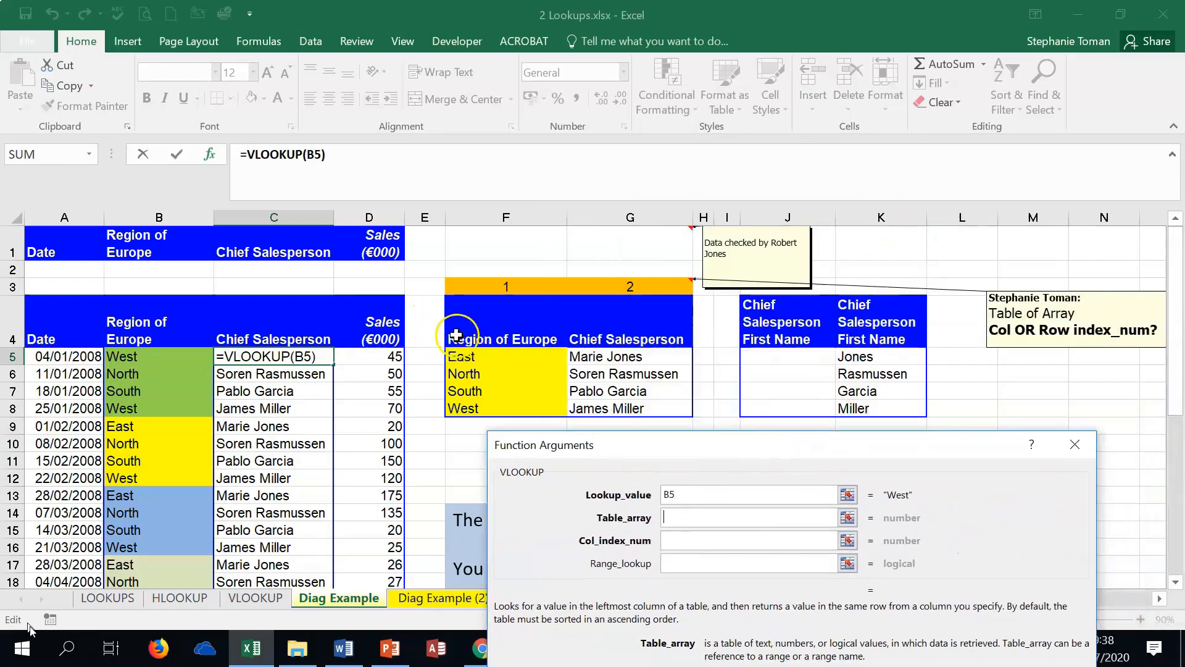
pyautogui.moveTo(455, 354); pyautogui.dragTo(641, 410)
pyautogui.moveTo(784, 447); pyautogui.dragTo(878, 224)
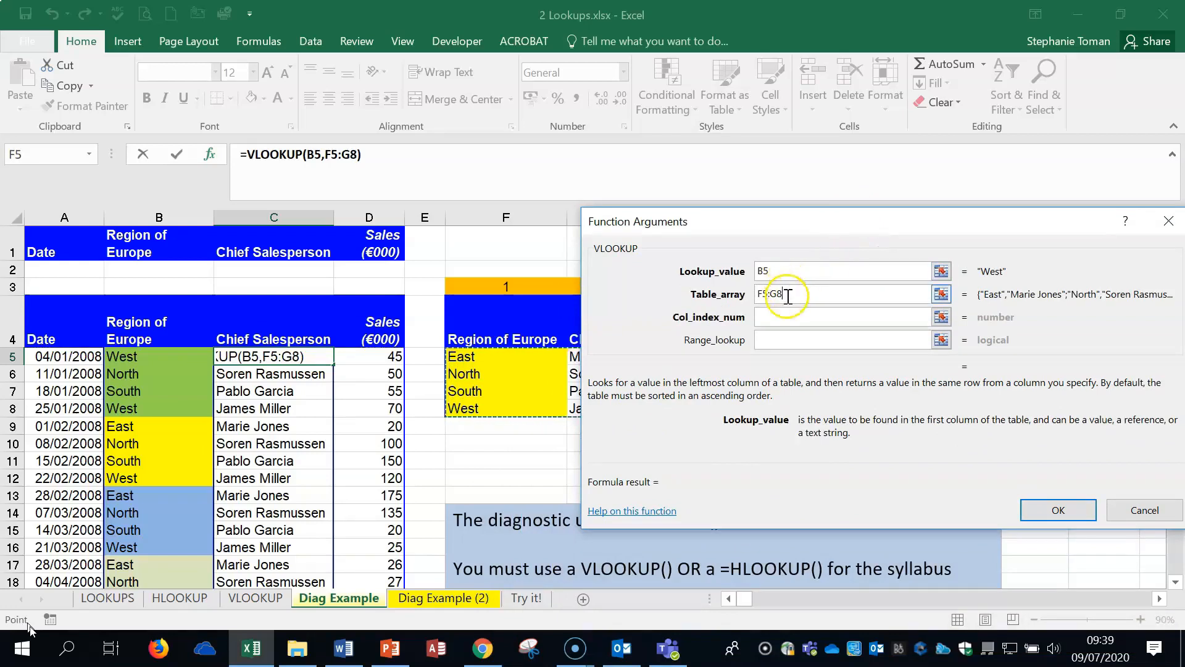
pyautogui.press('F4')
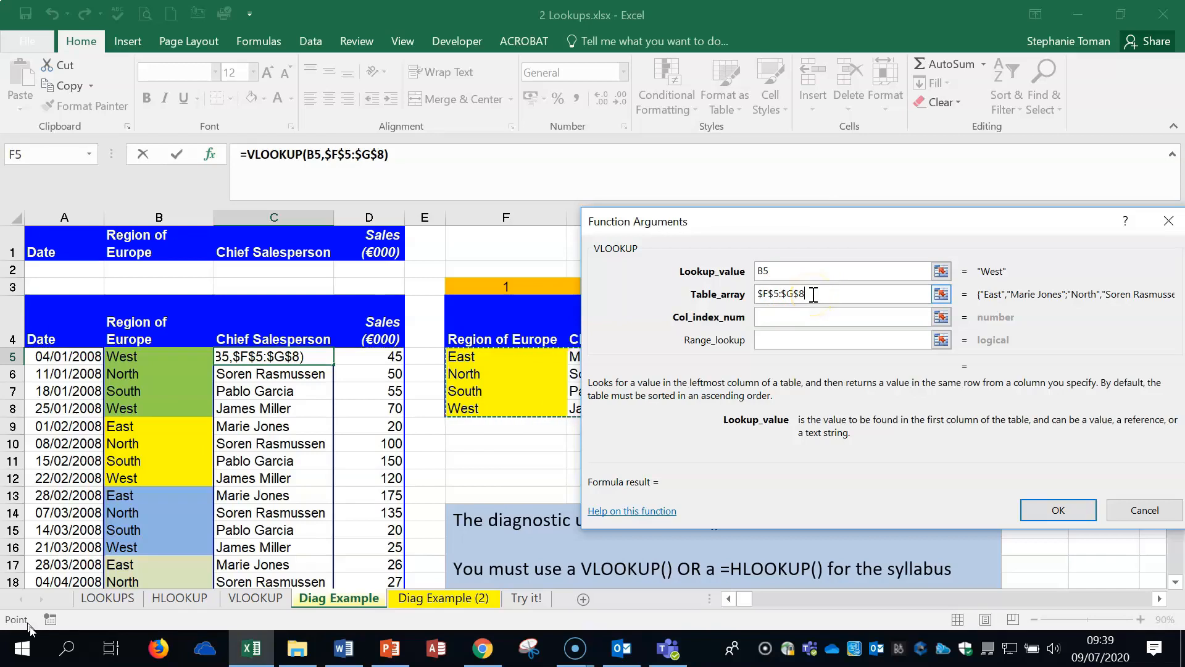
pyautogui.click(861, 286)
# Step: Set the VLOOKUP's column index number to 2, accept the formula and fill it down the Chief Salesperson column
pyautogui.click(768, 316)
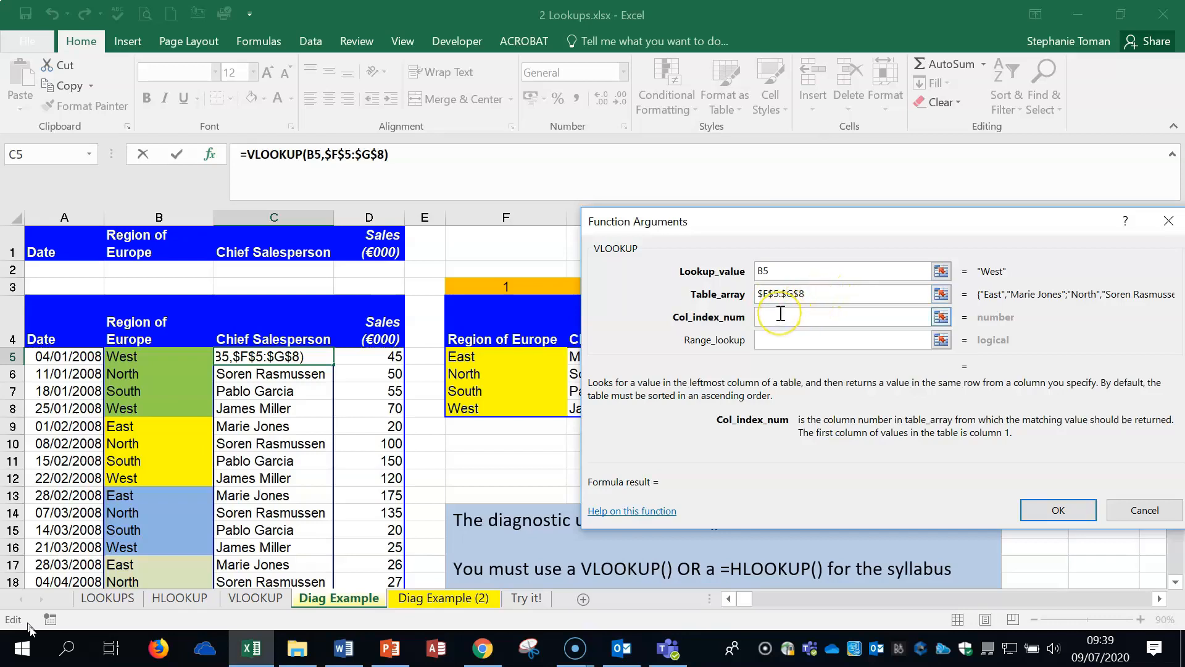
pyautogui.write('2')
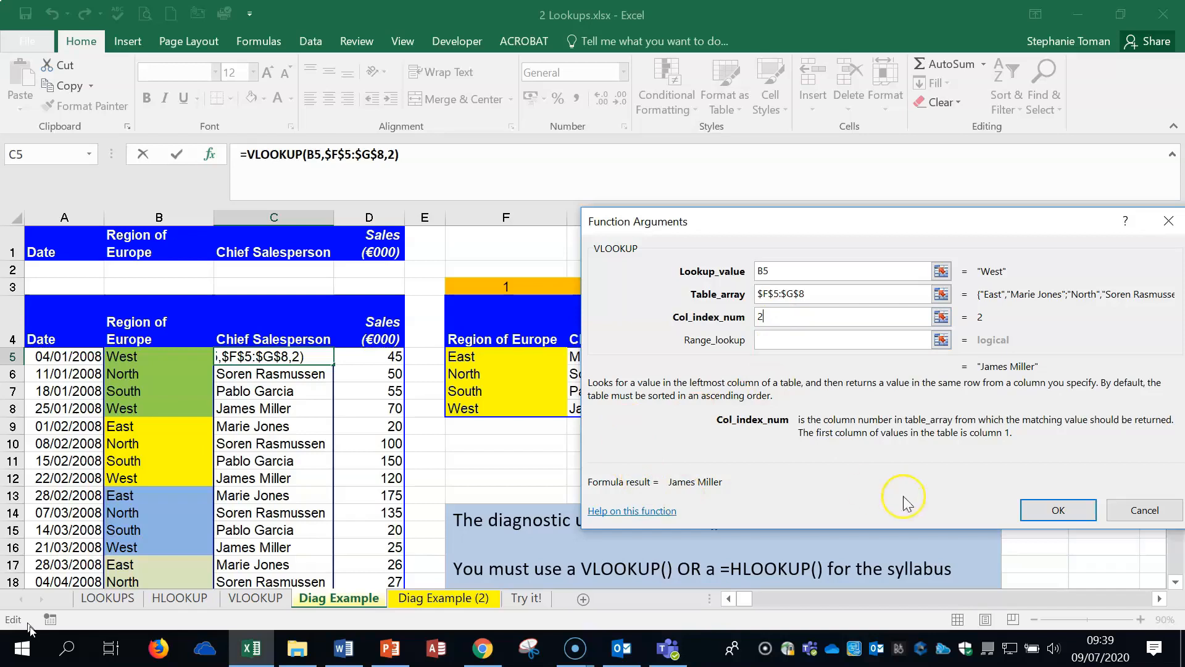
pyautogui.click(1041, 509)
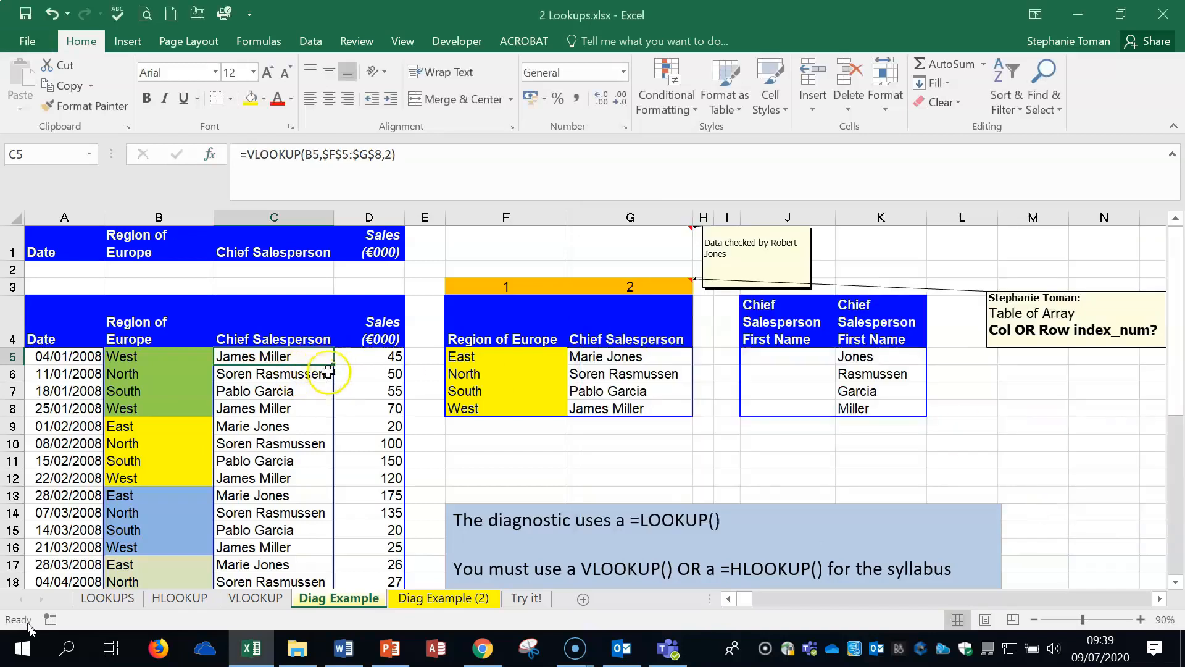
pyautogui.doubleClick(333, 365)
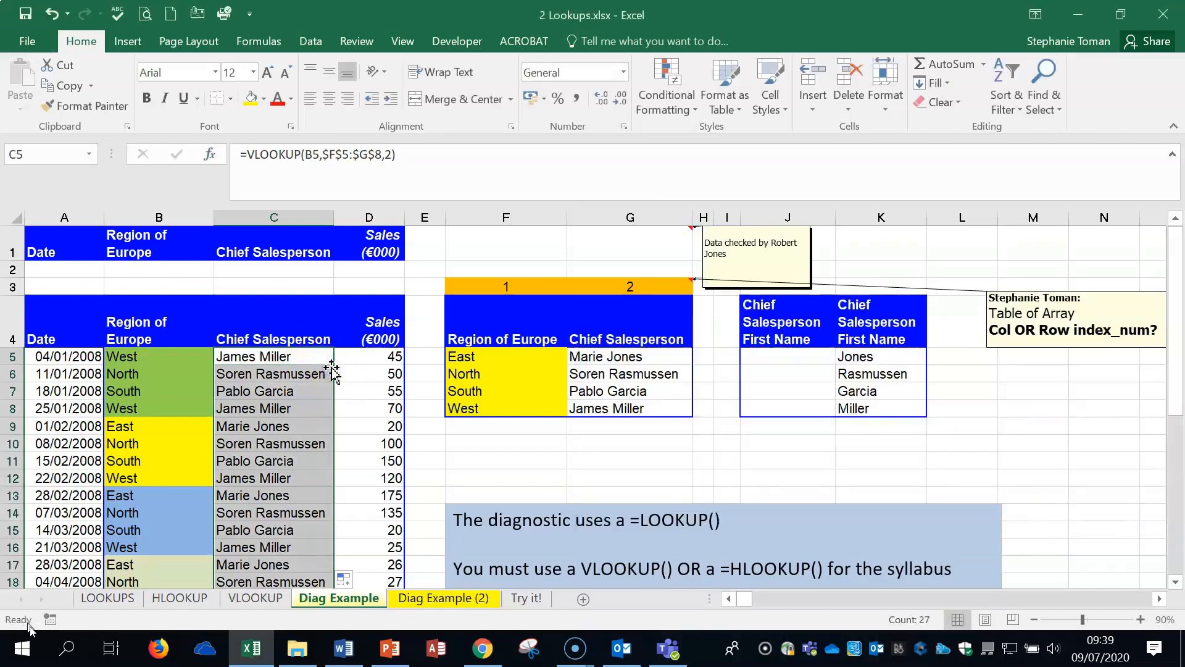
# Step: Compare the Region of Europe entries down to B16 with the region table, and check the copied VLOOKUP formula in C8
pyautogui.click(437, 603)
pyautogui.click(188, 372)
pyautogui.click(186, 356)
pyautogui.click(182, 373)
pyautogui.click(166, 391)
pyautogui.click(164, 425)
pyautogui.click(164, 444)
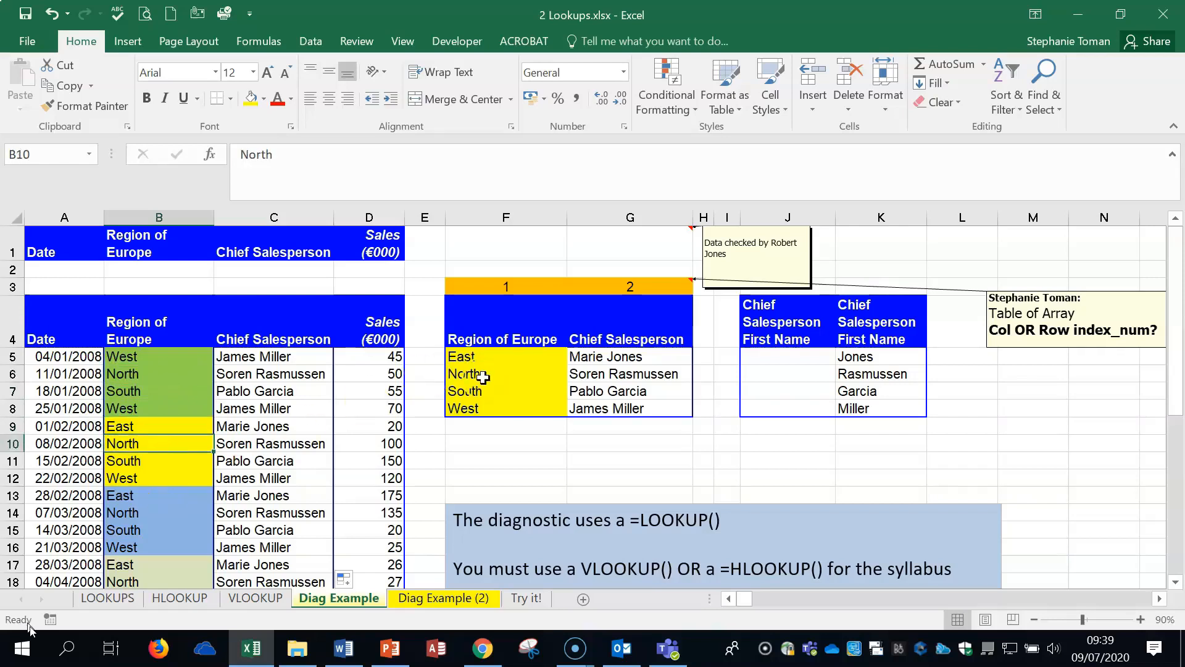
pyautogui.click(253, 408)
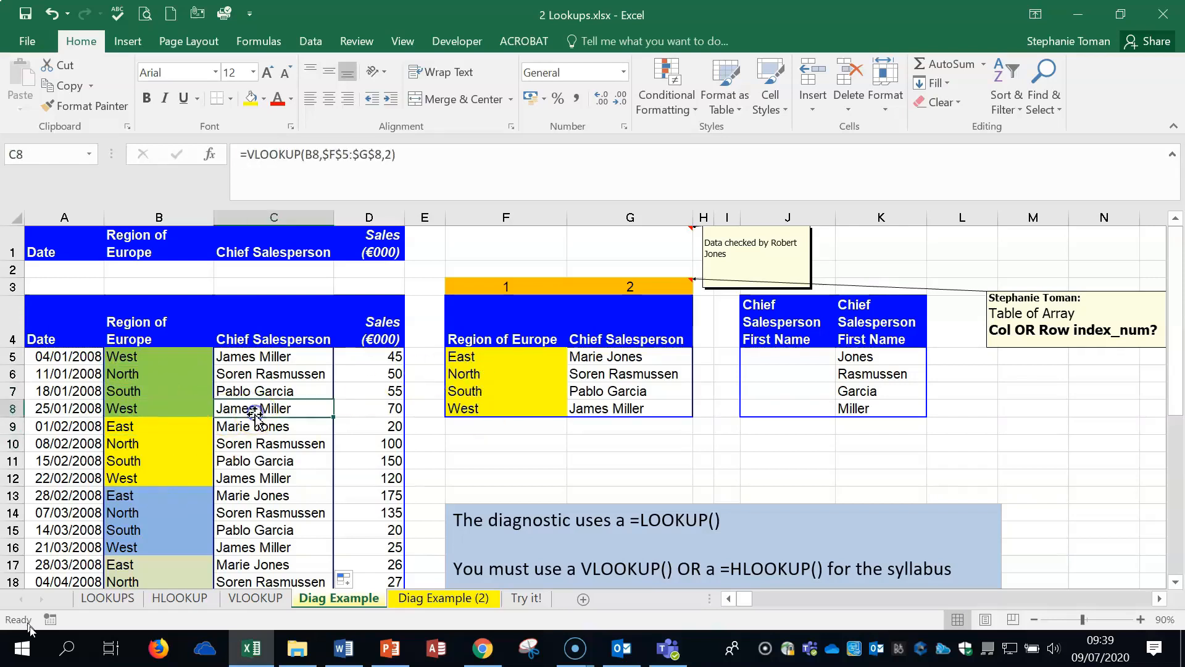
pyautogui.click(151, 432)
pyautogui.click(153, 460)
pyautogui.click(157, 479)
pyautogui.click(162, 513)
pyautogui.click(168, 532)
pyautogui.click(166, 551)
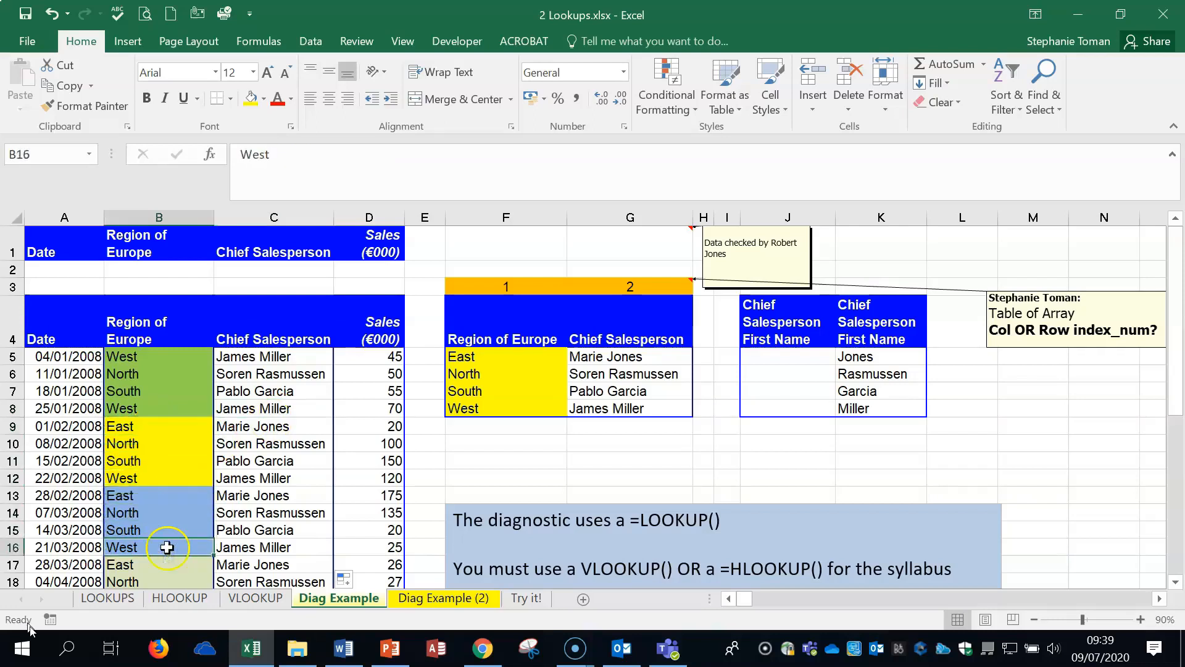
# Step: On the Diag Example (2) sheet, change C5's LOOKUP to VLOOKUP with column index 2 and fill it down the Chief Salesperson column
pyautogui.click(440, 608)
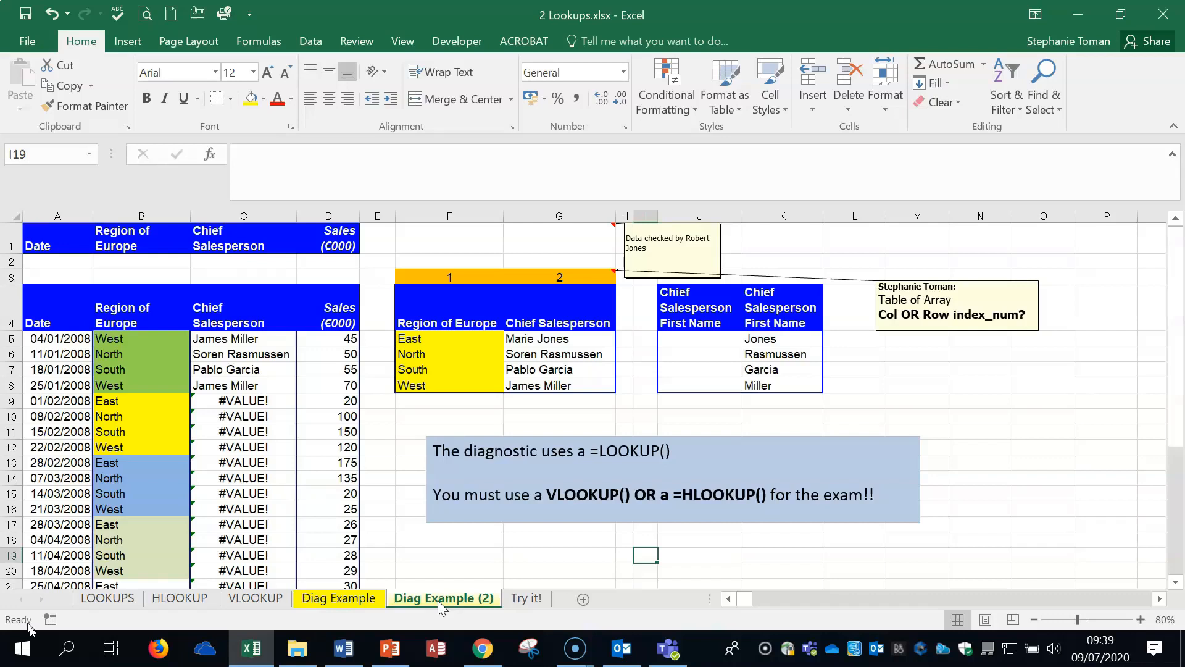
pyautogui.click(239, 339)
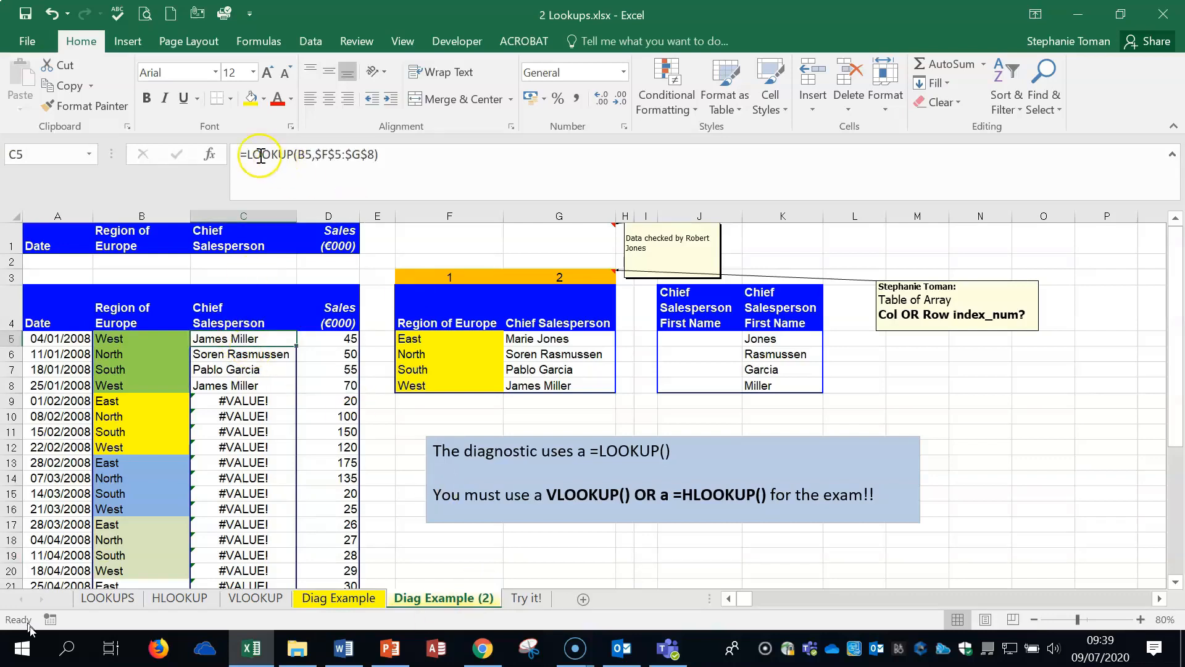
pyautogui.click(314, 149)
pyautogui.write('V')
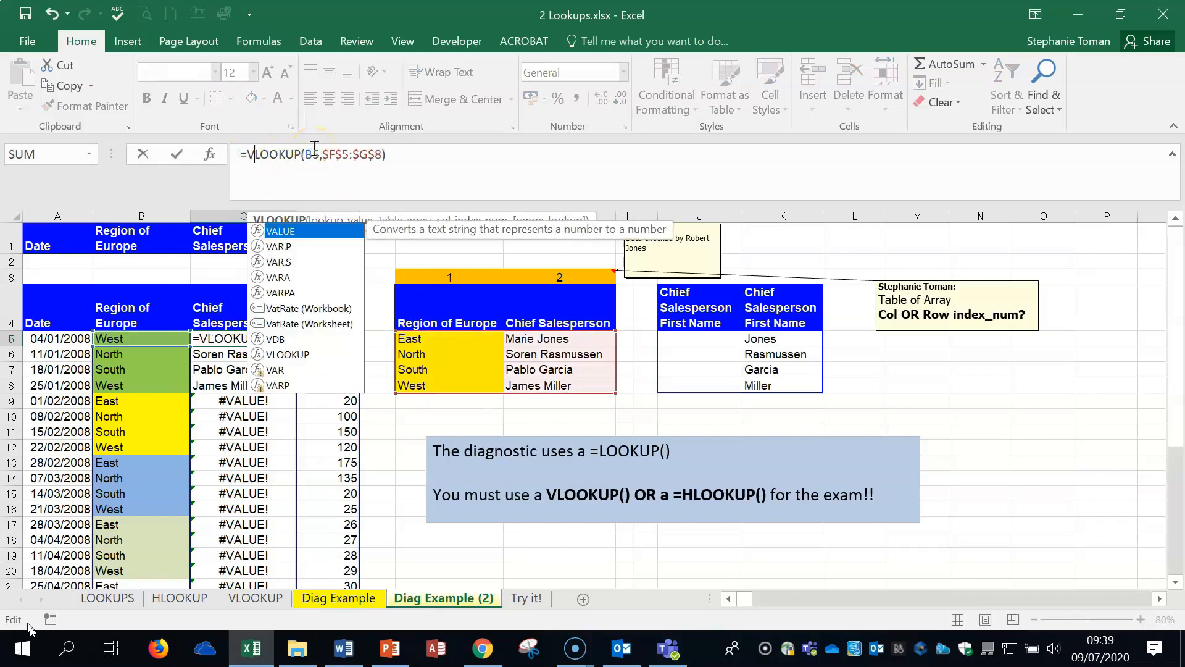
pyautogui.click(379, 153)
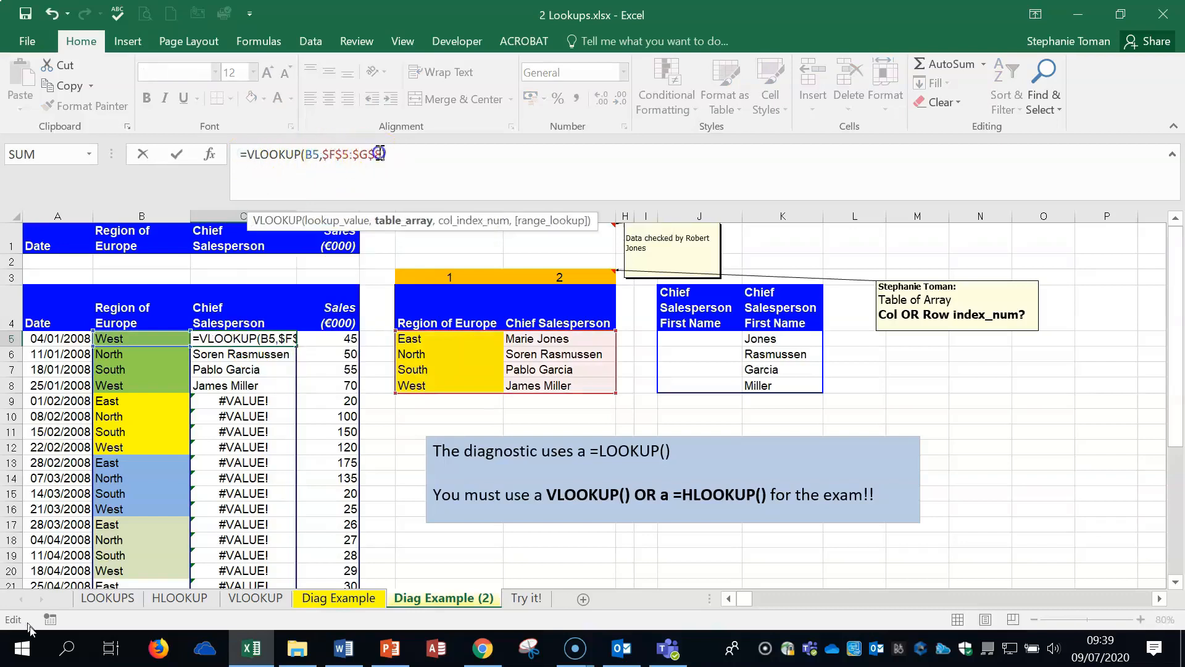
pyautogui.write(',')
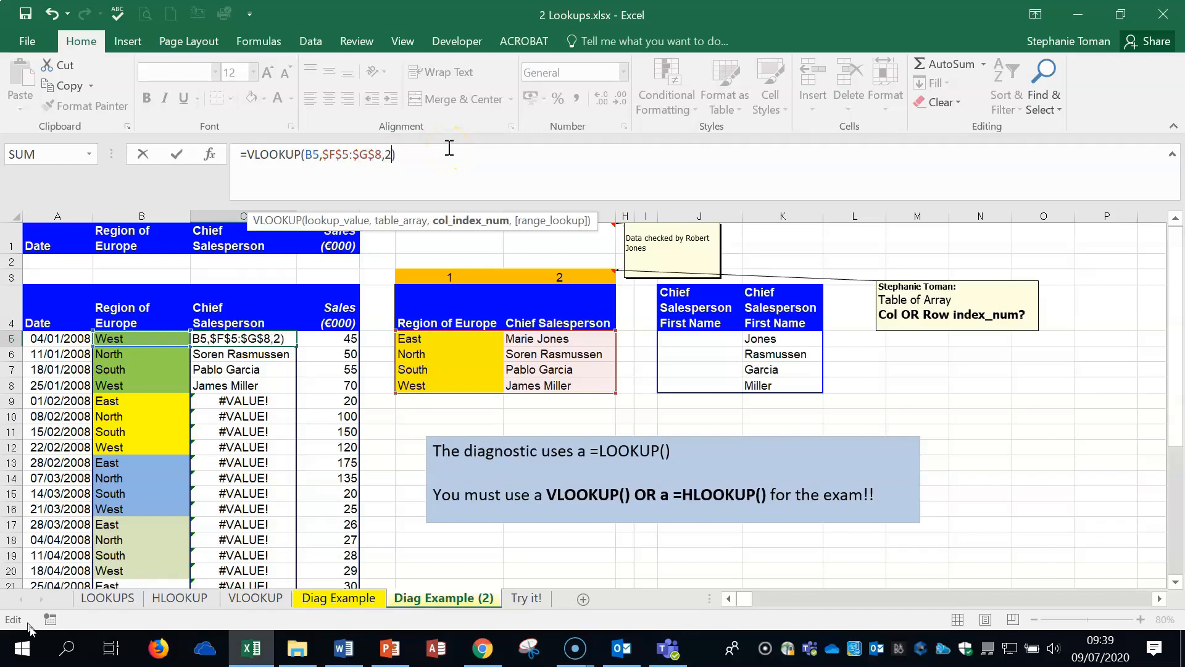
pyautogui.write('2')
pyautogui.click(175, 155)
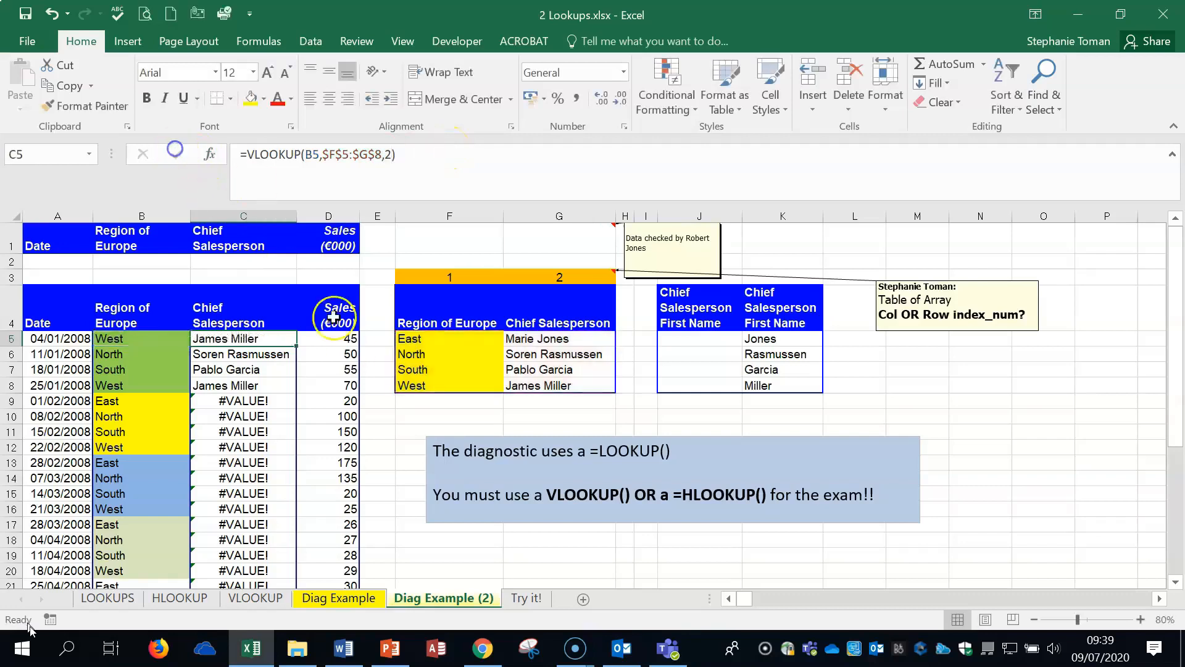
pyautogui.doubleClick(297, 346)
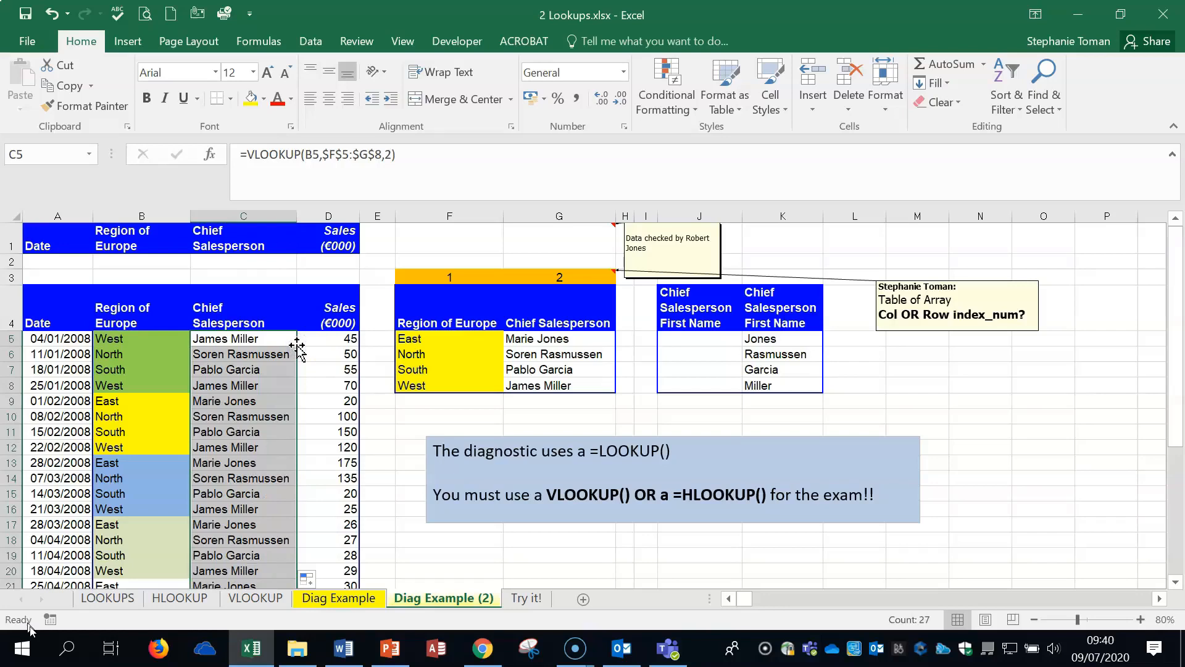
# Step: Open the Try it! sheet and examine the Number Bought values, the empty discount columns and the discount tables
pyautogui.click(527, 597)
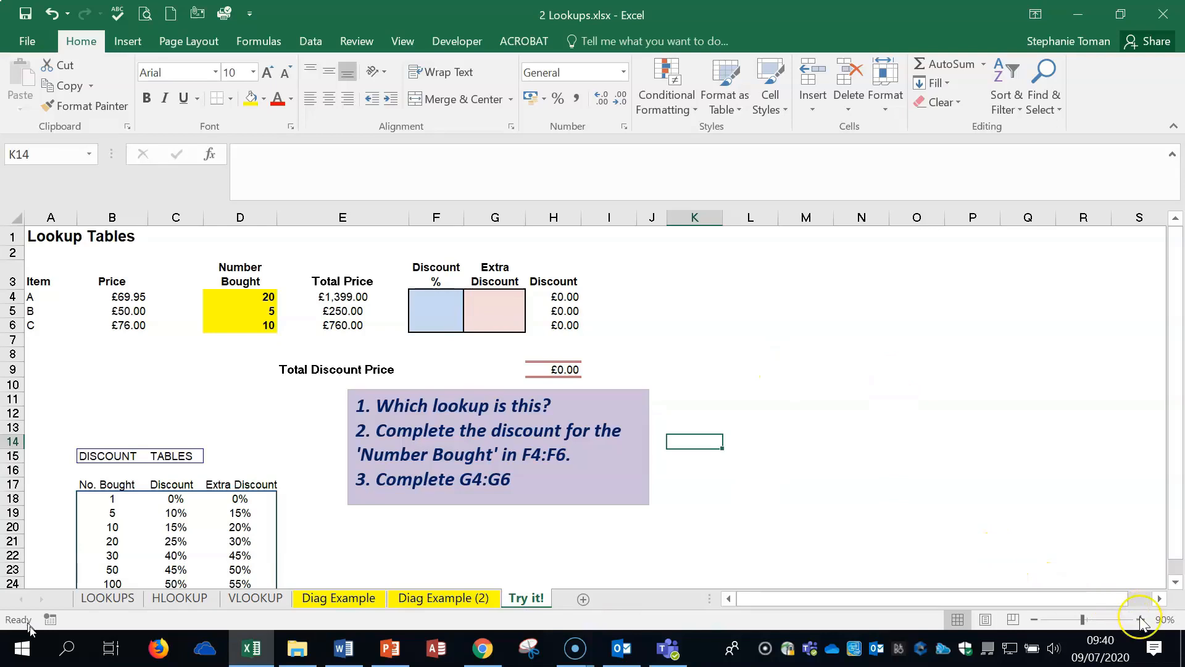
pyautogui.click(254, 299)
pyautogui.click(252, 310)
pyautogui.click(255, 325)
pyautogui.click(254, 311)
pyautogui.click(255, 325)
pyautogui.click(264, 297)
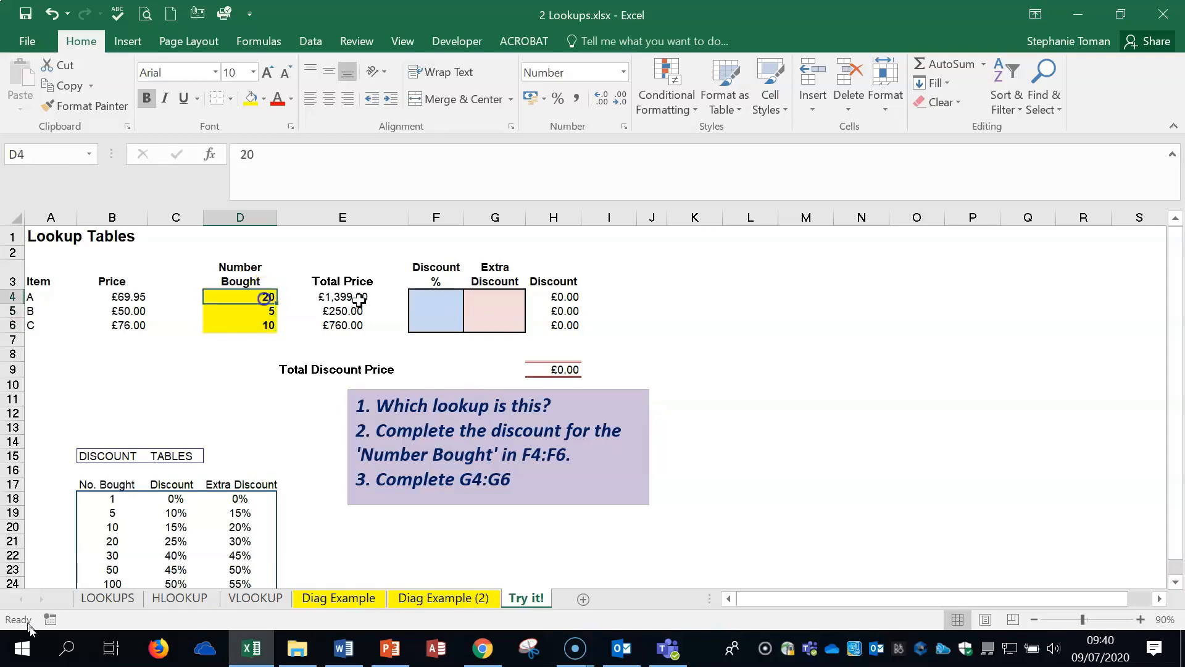
pyautogui.click(452, 300)
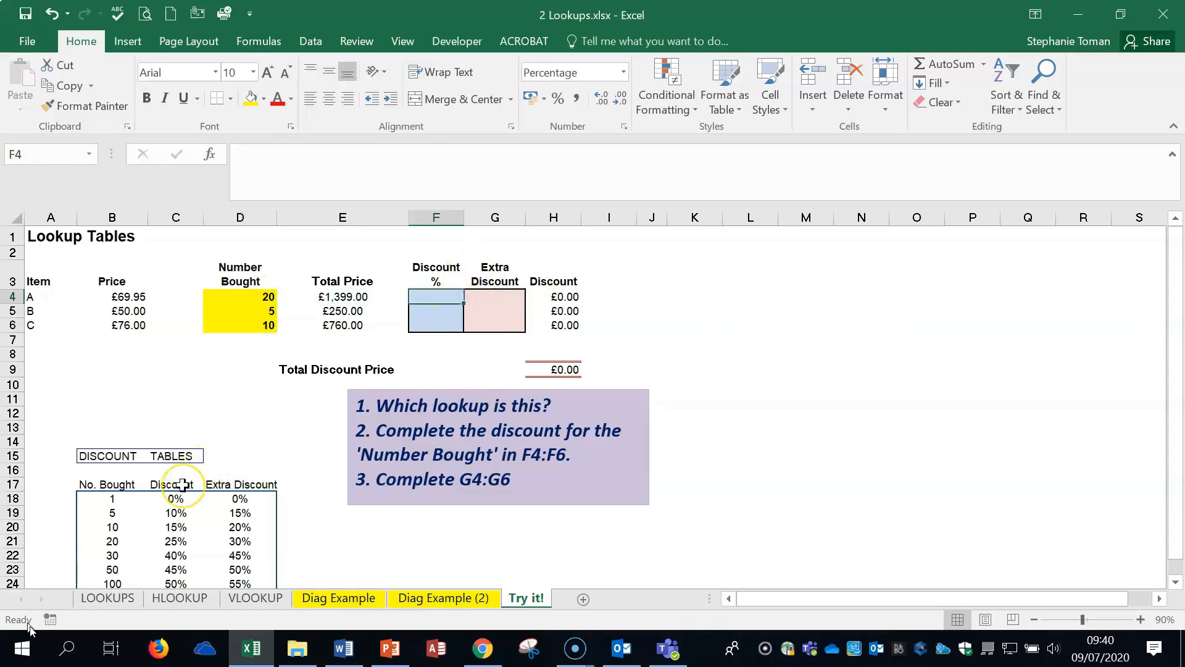
pyautogui.click(488, 296)
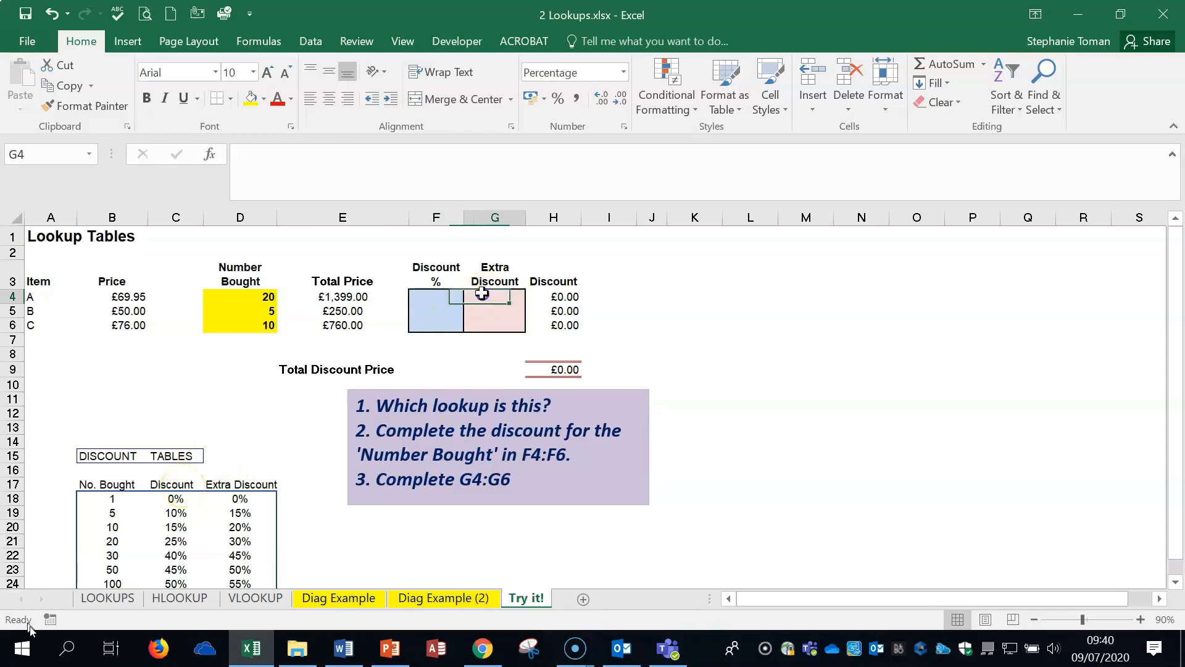
pyautogui.click(901, 411)
pyautogui.scroll(-1, 900, 411)
pyautogui.scroll(-1, 900, 412)
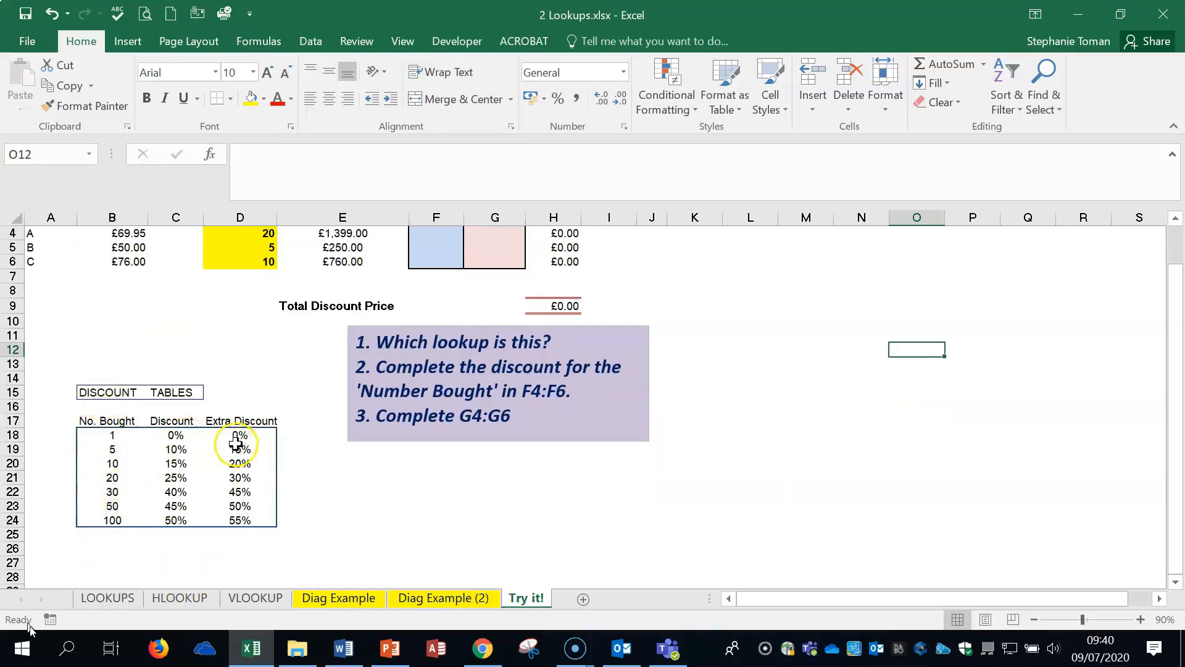
pyautogui.scroll(1, 909, 425)
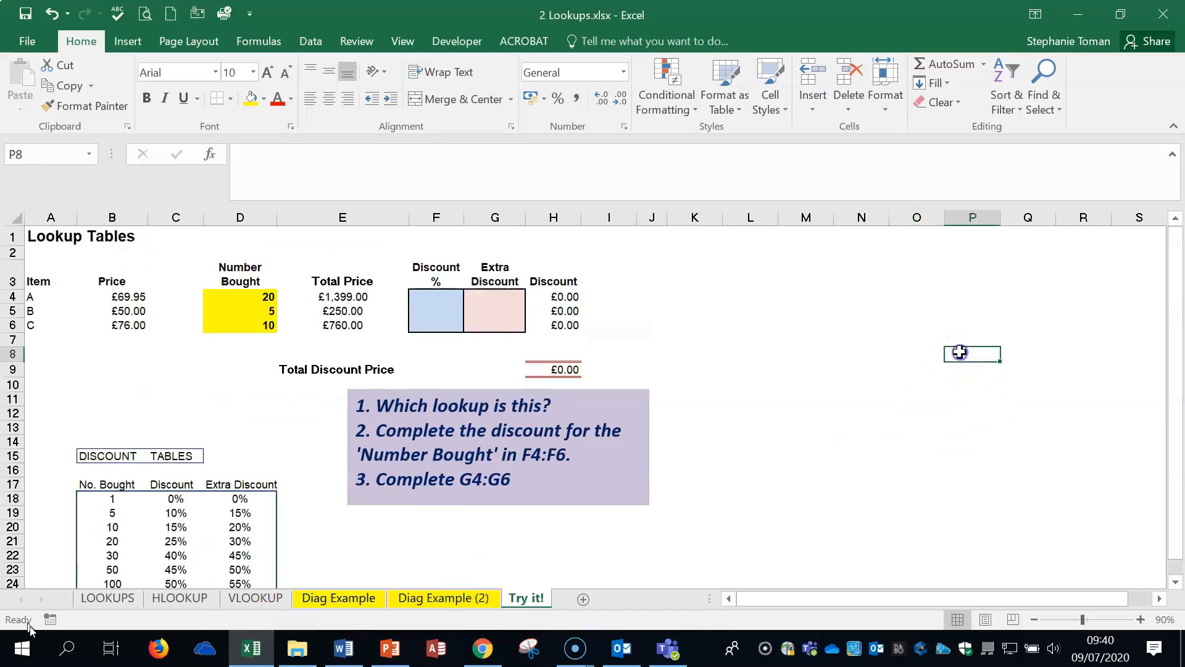
# Step: Start a VLOOKUP in the first Extra Discount cell, G4, with D4 as the lookup value
pyautogui.click(436, 296)
pyautogui.click(488, 295)
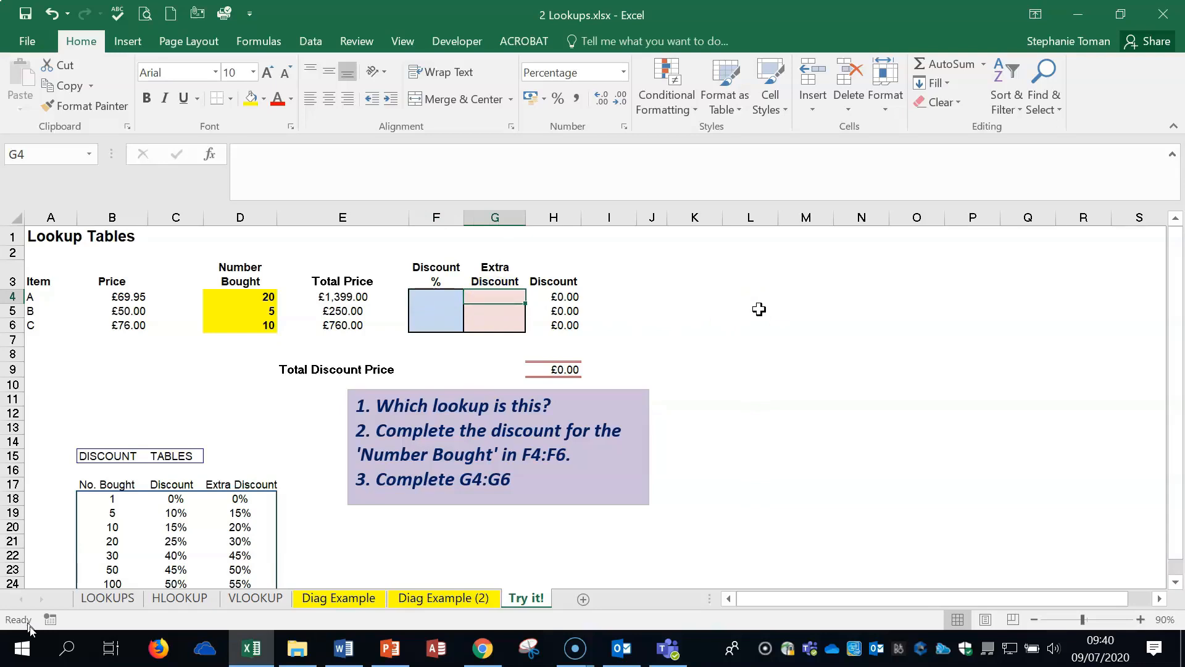
pyautogui.write('=')
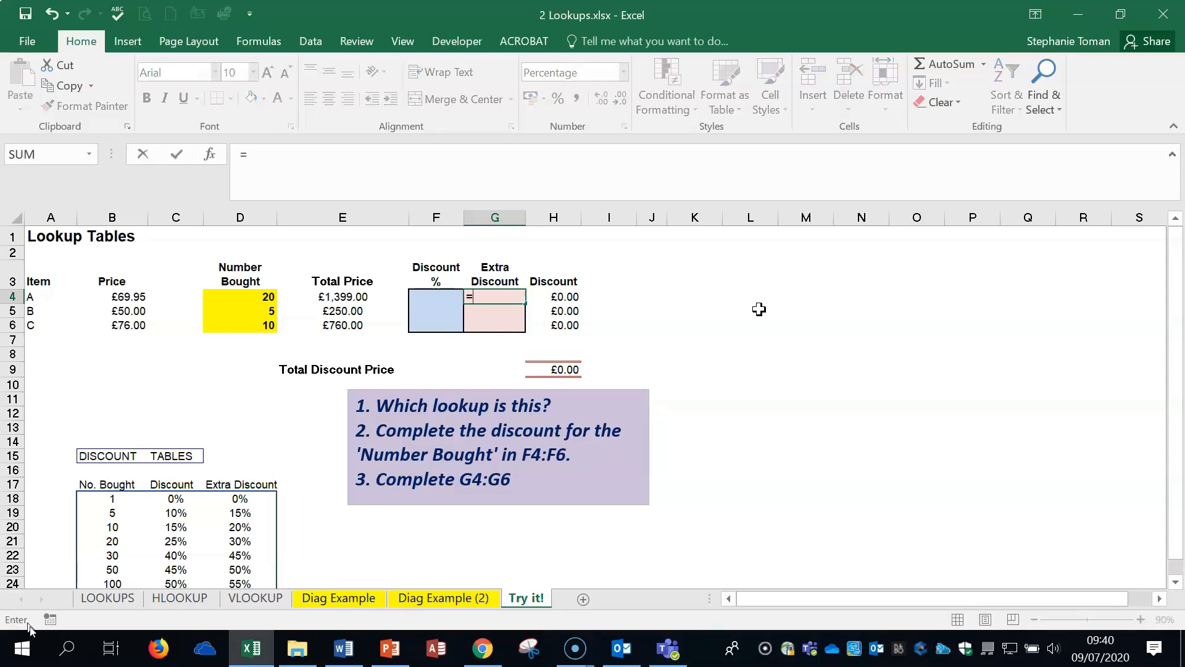
pyautogui.write('vl')
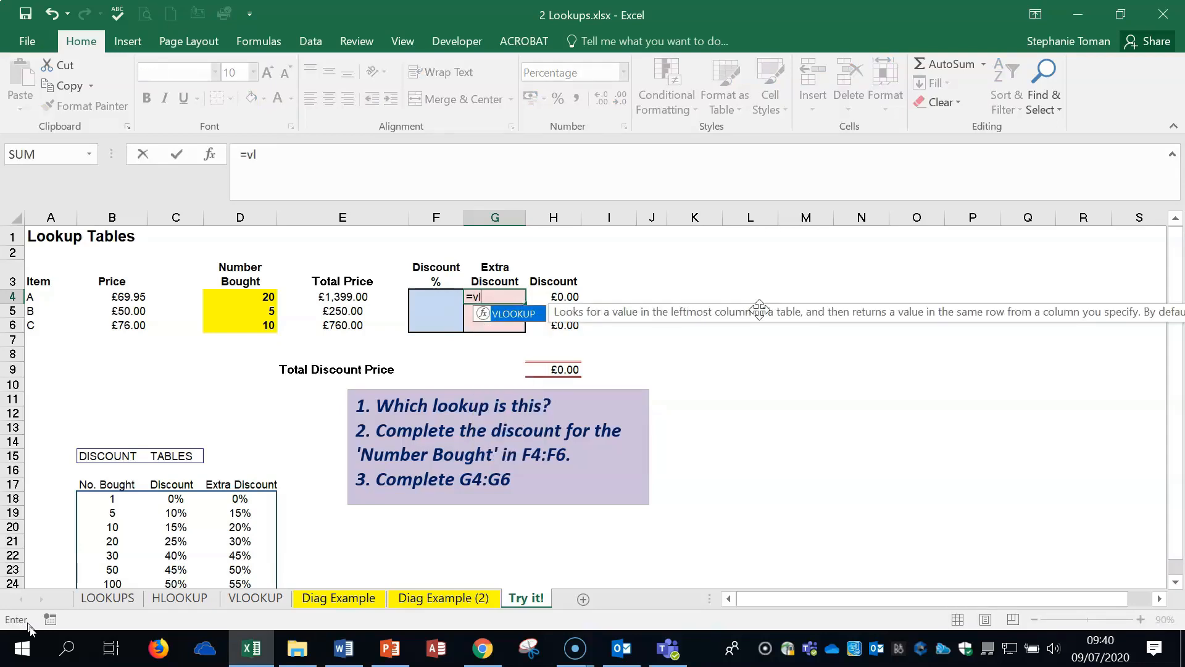
pyautogui.doubleClick(511, 315)
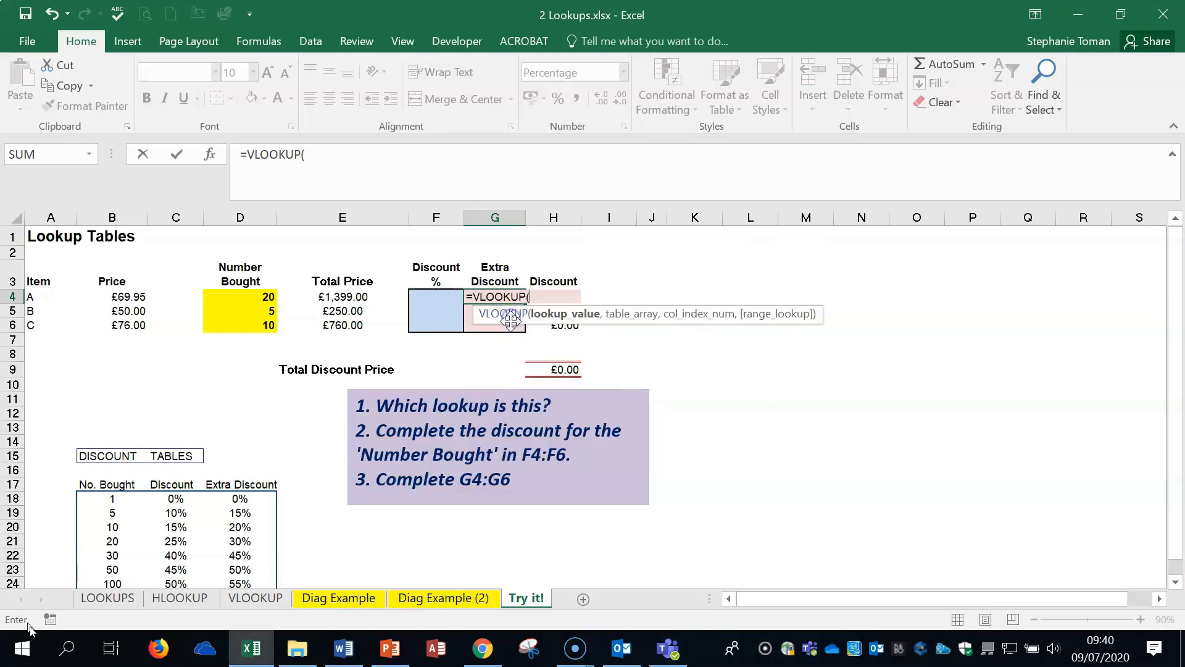
pyautogui.click(256, 297)
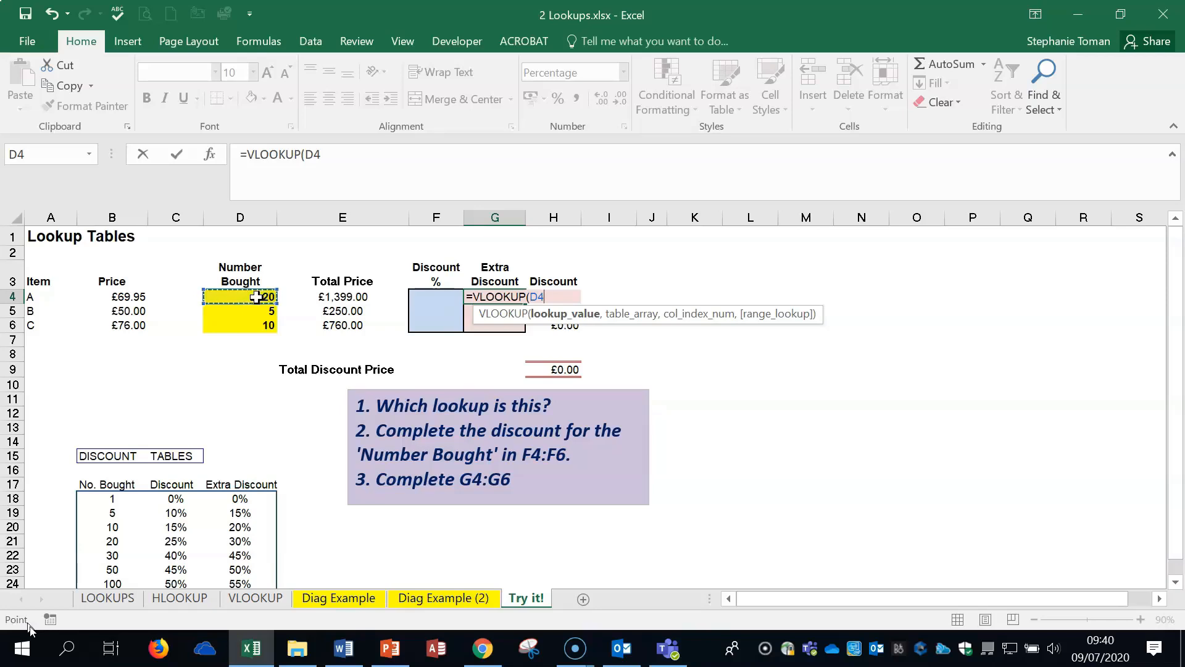
pyautogui.write(',')
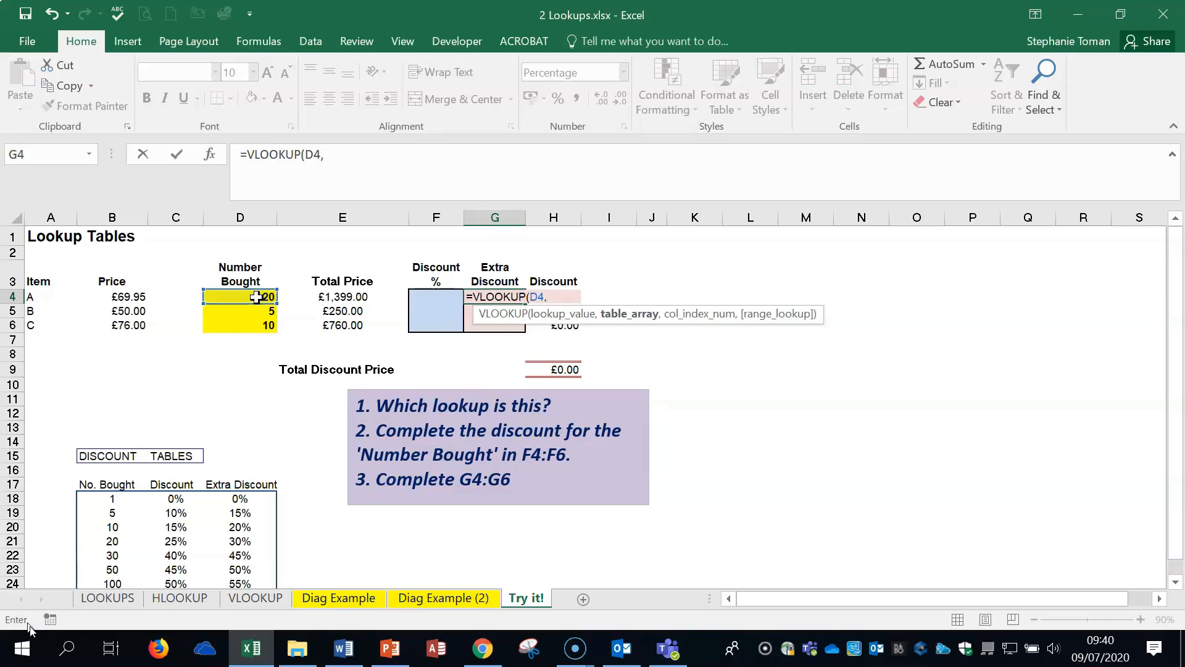
# Step: Complete the VLOOKUP with the absolute table range $B$18:$D$24 and column index 3, and fill it down to G6
pyautogui.moveTo(99, 498); pyautogui.dragTo(246, 532)
pyautogui.moveTo(246, 547); pyautogui.dragTo(246, 547)
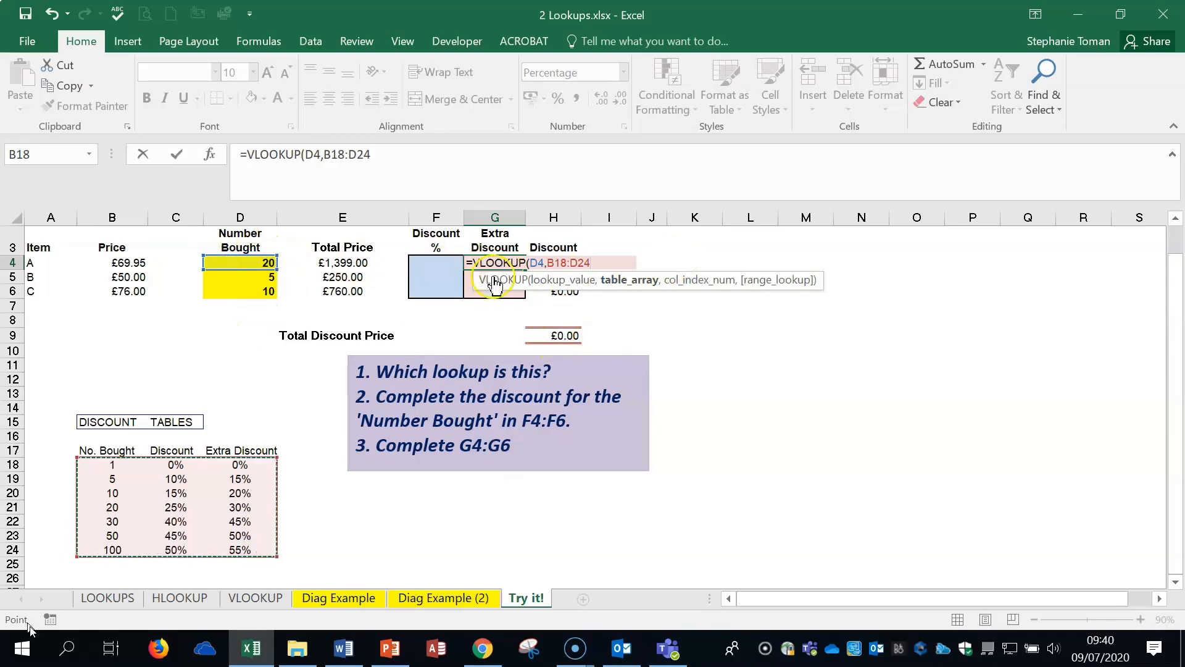
pyautogui.press('F4')
pyautogui.write(',3')
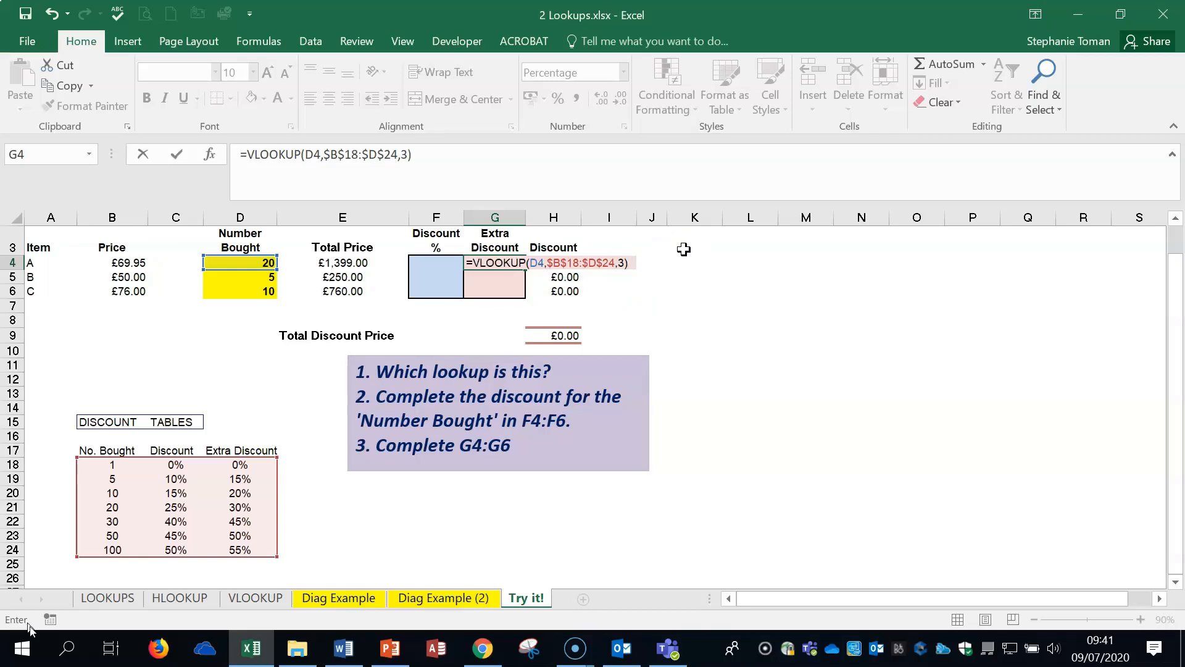
pyautogui.press('Return')
pyautogui.click(512, 264)
pyautogui.doubleClick(525, 266)
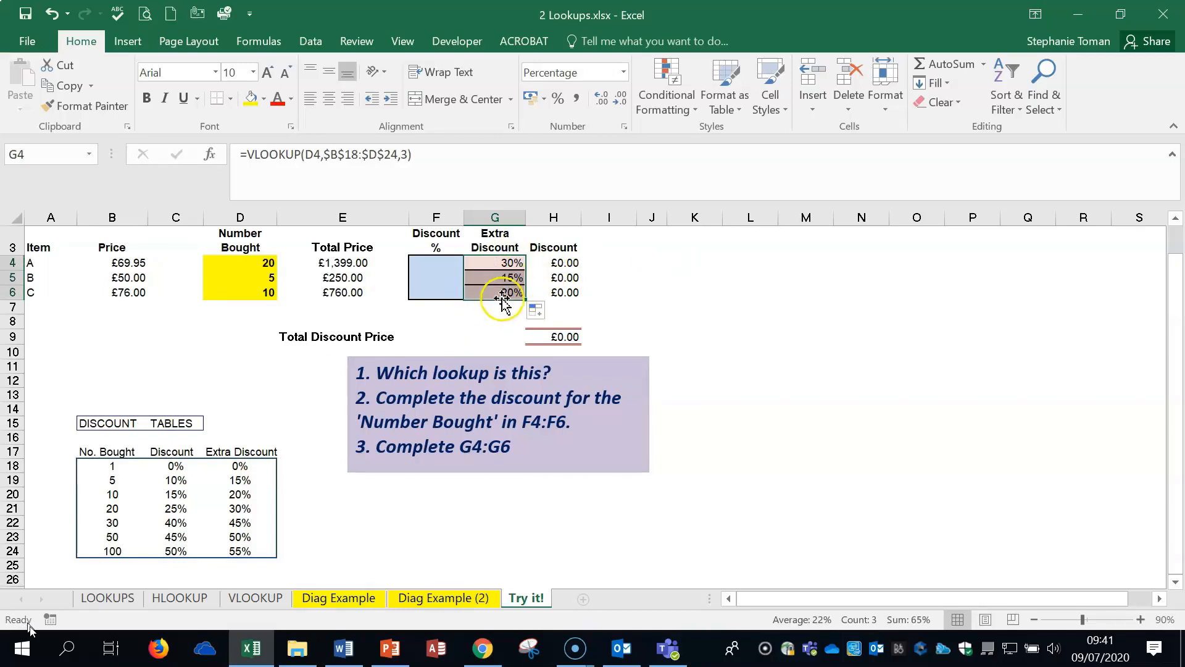
# Step: Check the Extra Discount results against the discount table rows for 5 and 10 bought
pyautogui.click(12, 480)
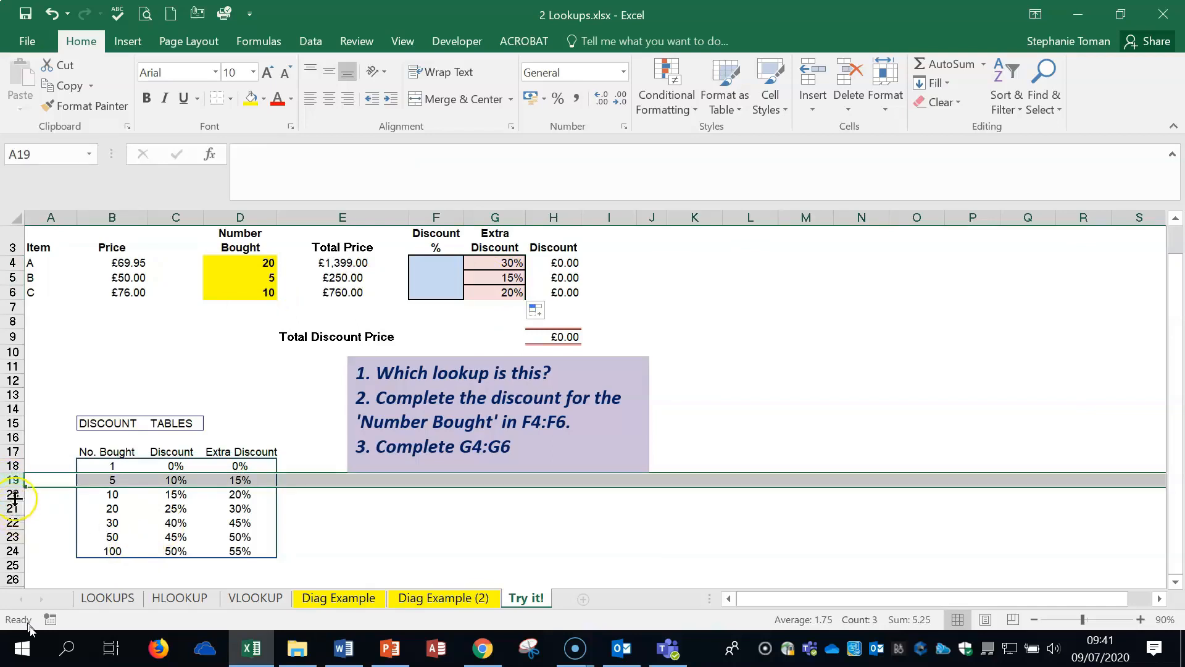
pyautogui.click(12, 495)
pyautogui.click(821, 408)
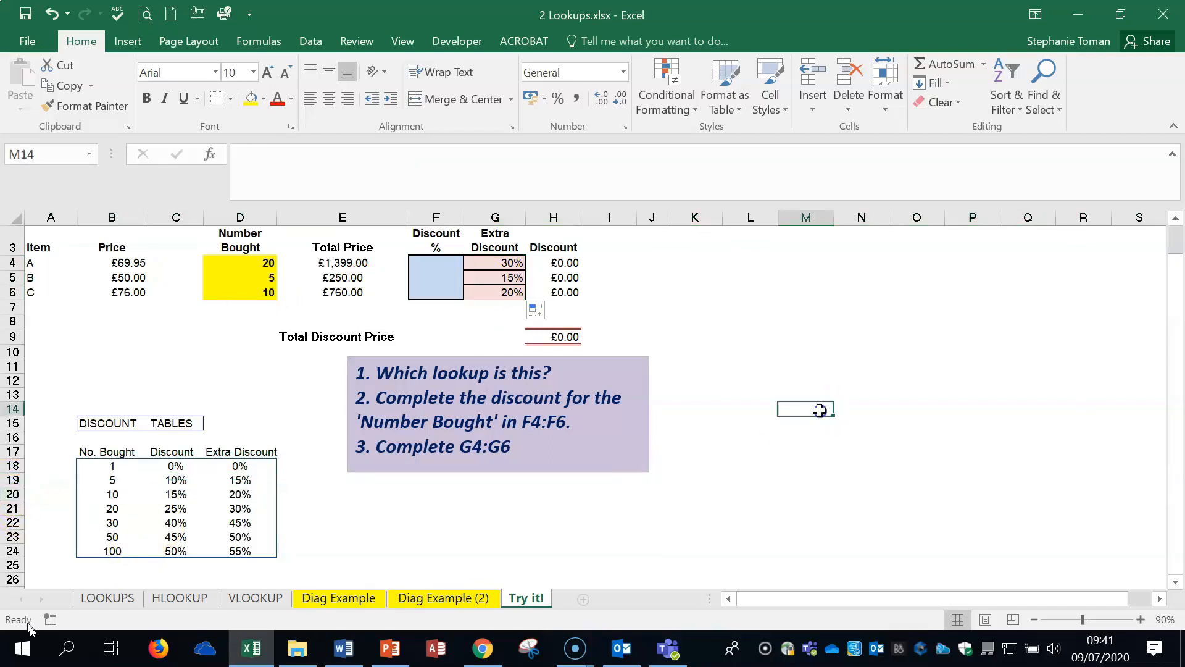
pyautogui.click(443, 259)
pyautogui.click(931, 377)
pyautogui.click(891, 404)
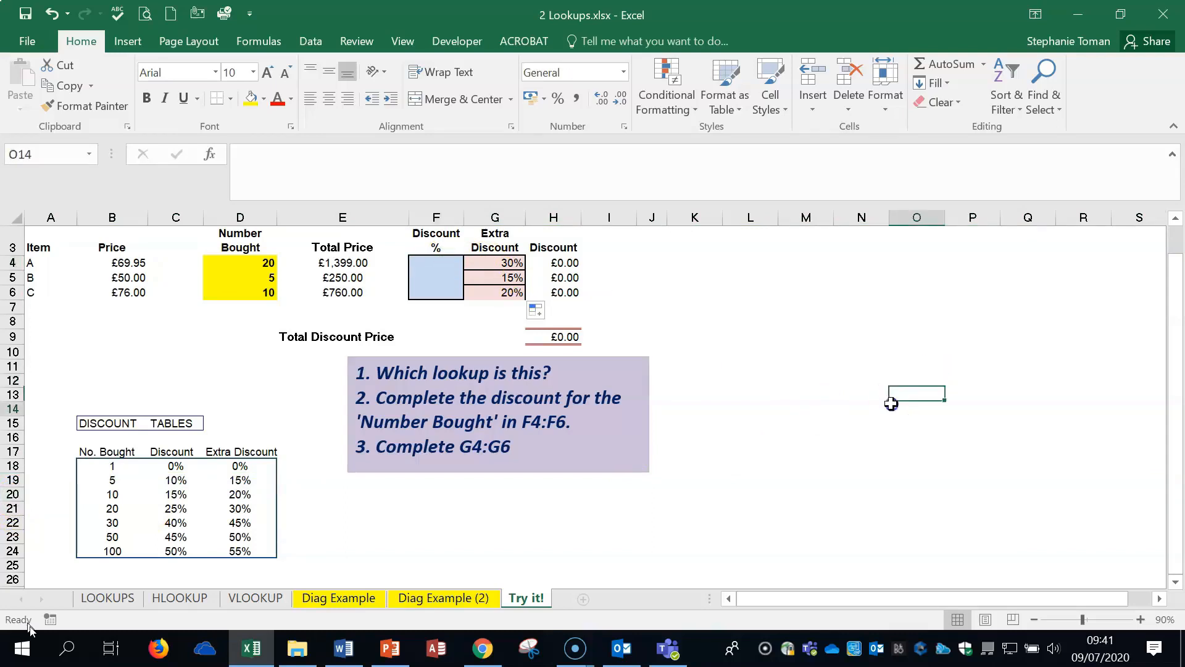